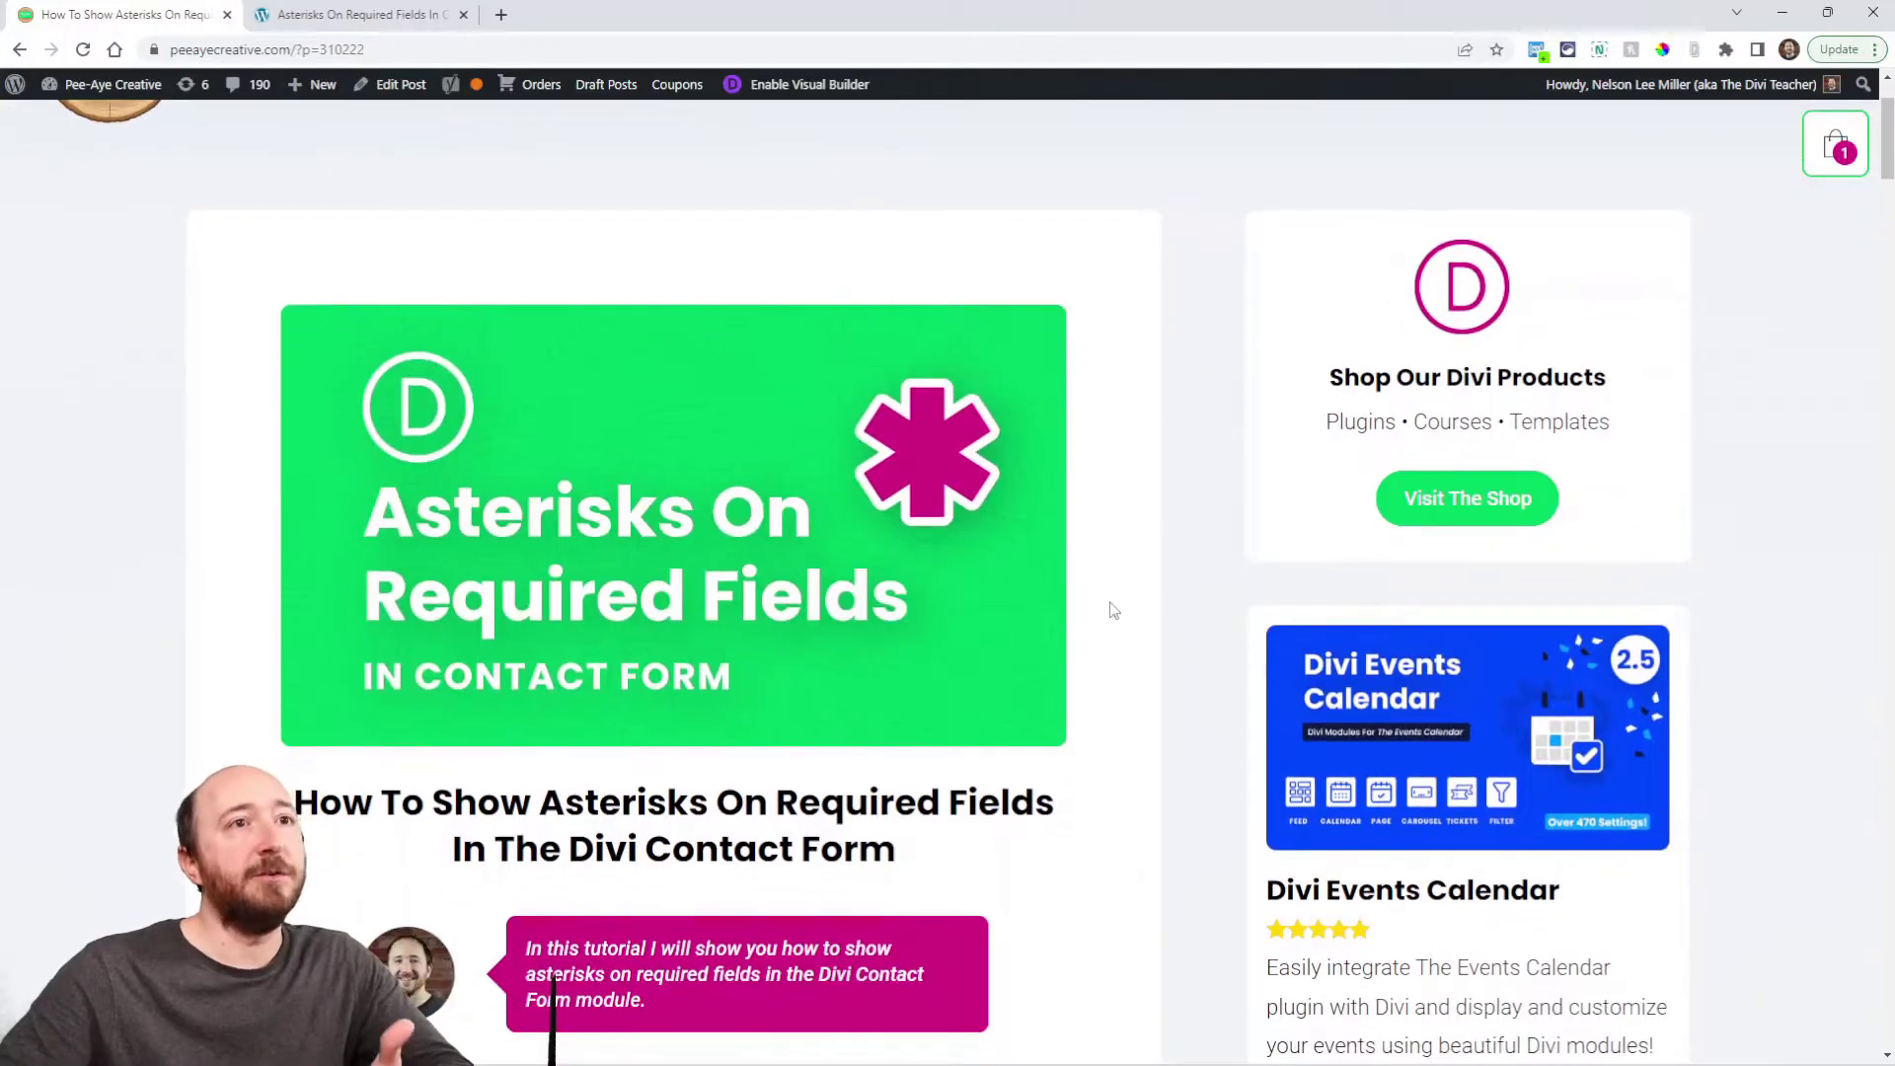
Step: Scroll to the tutorial's step 1 and highlight the class name pa-contact-form-asterisks
scroll(1113, 610, down, 2)
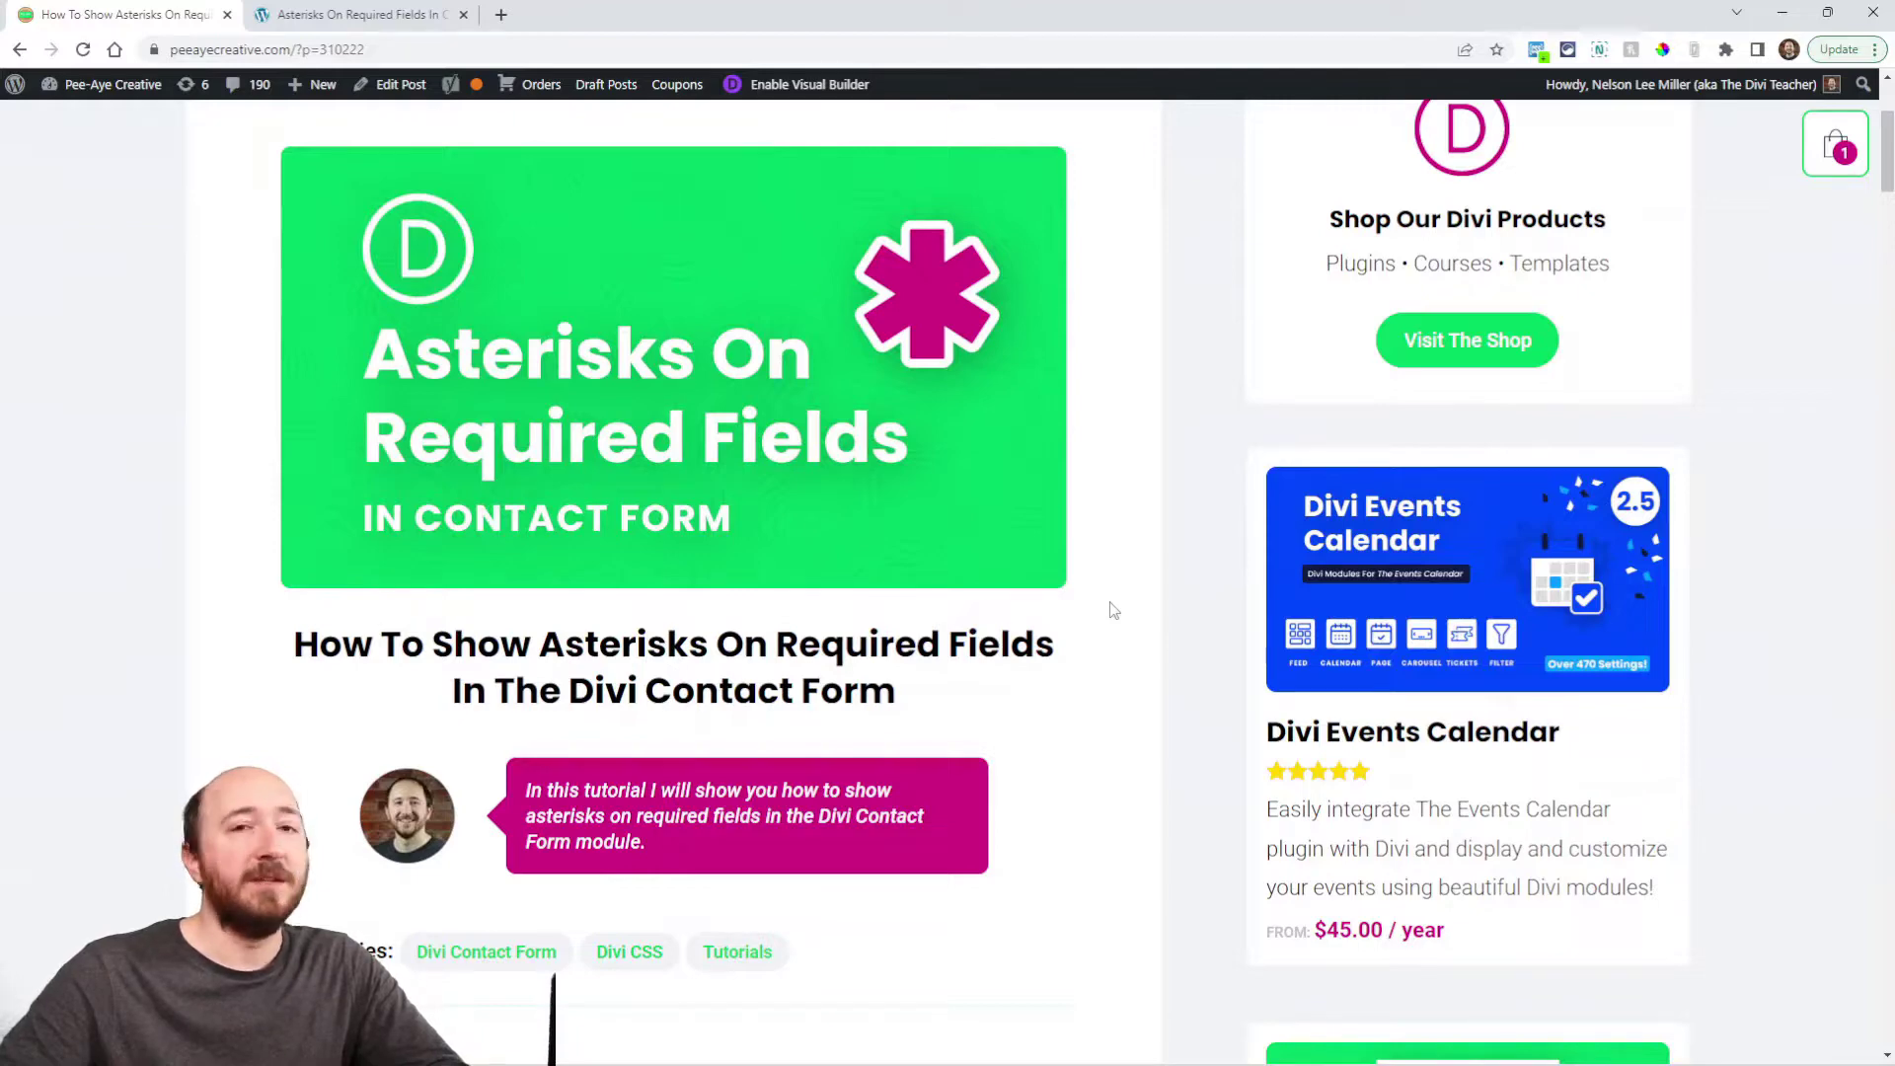
scroll(1113, 610, down, 7)
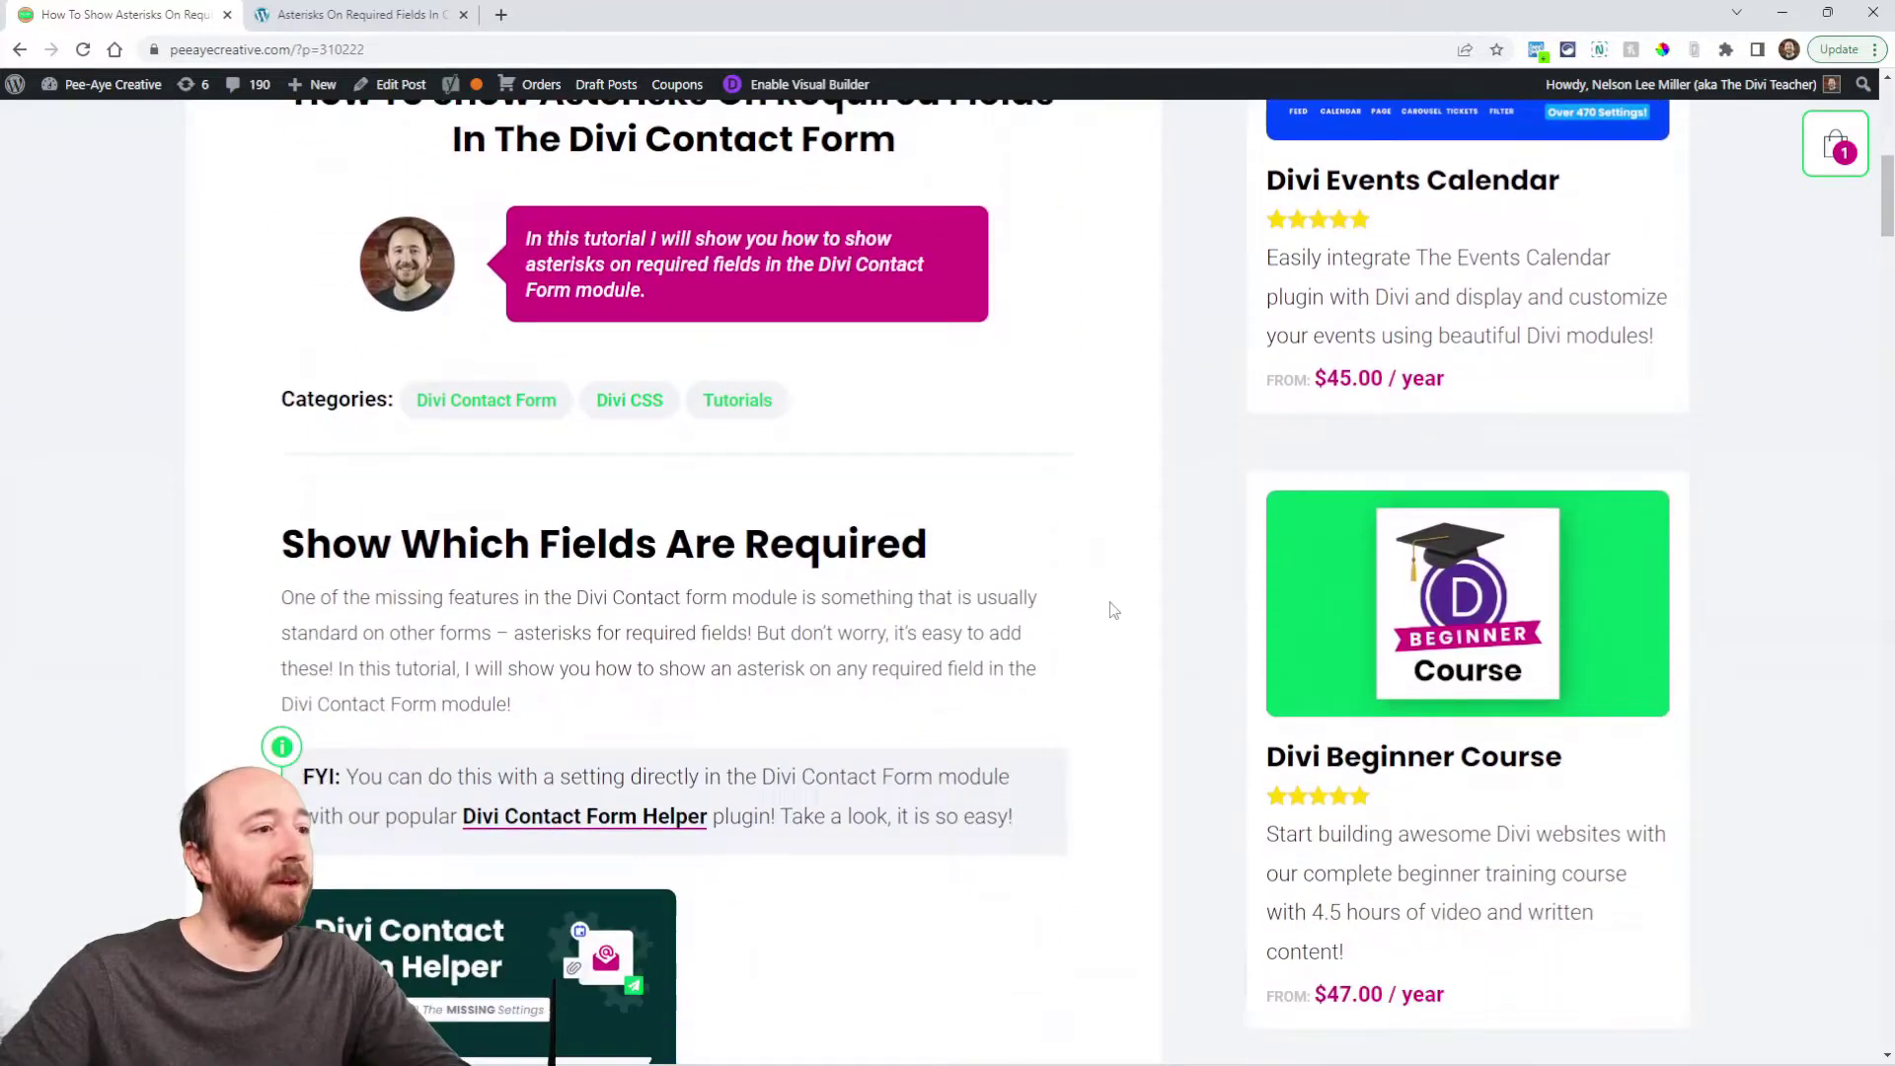
scroll(1114, 610, down, 5)
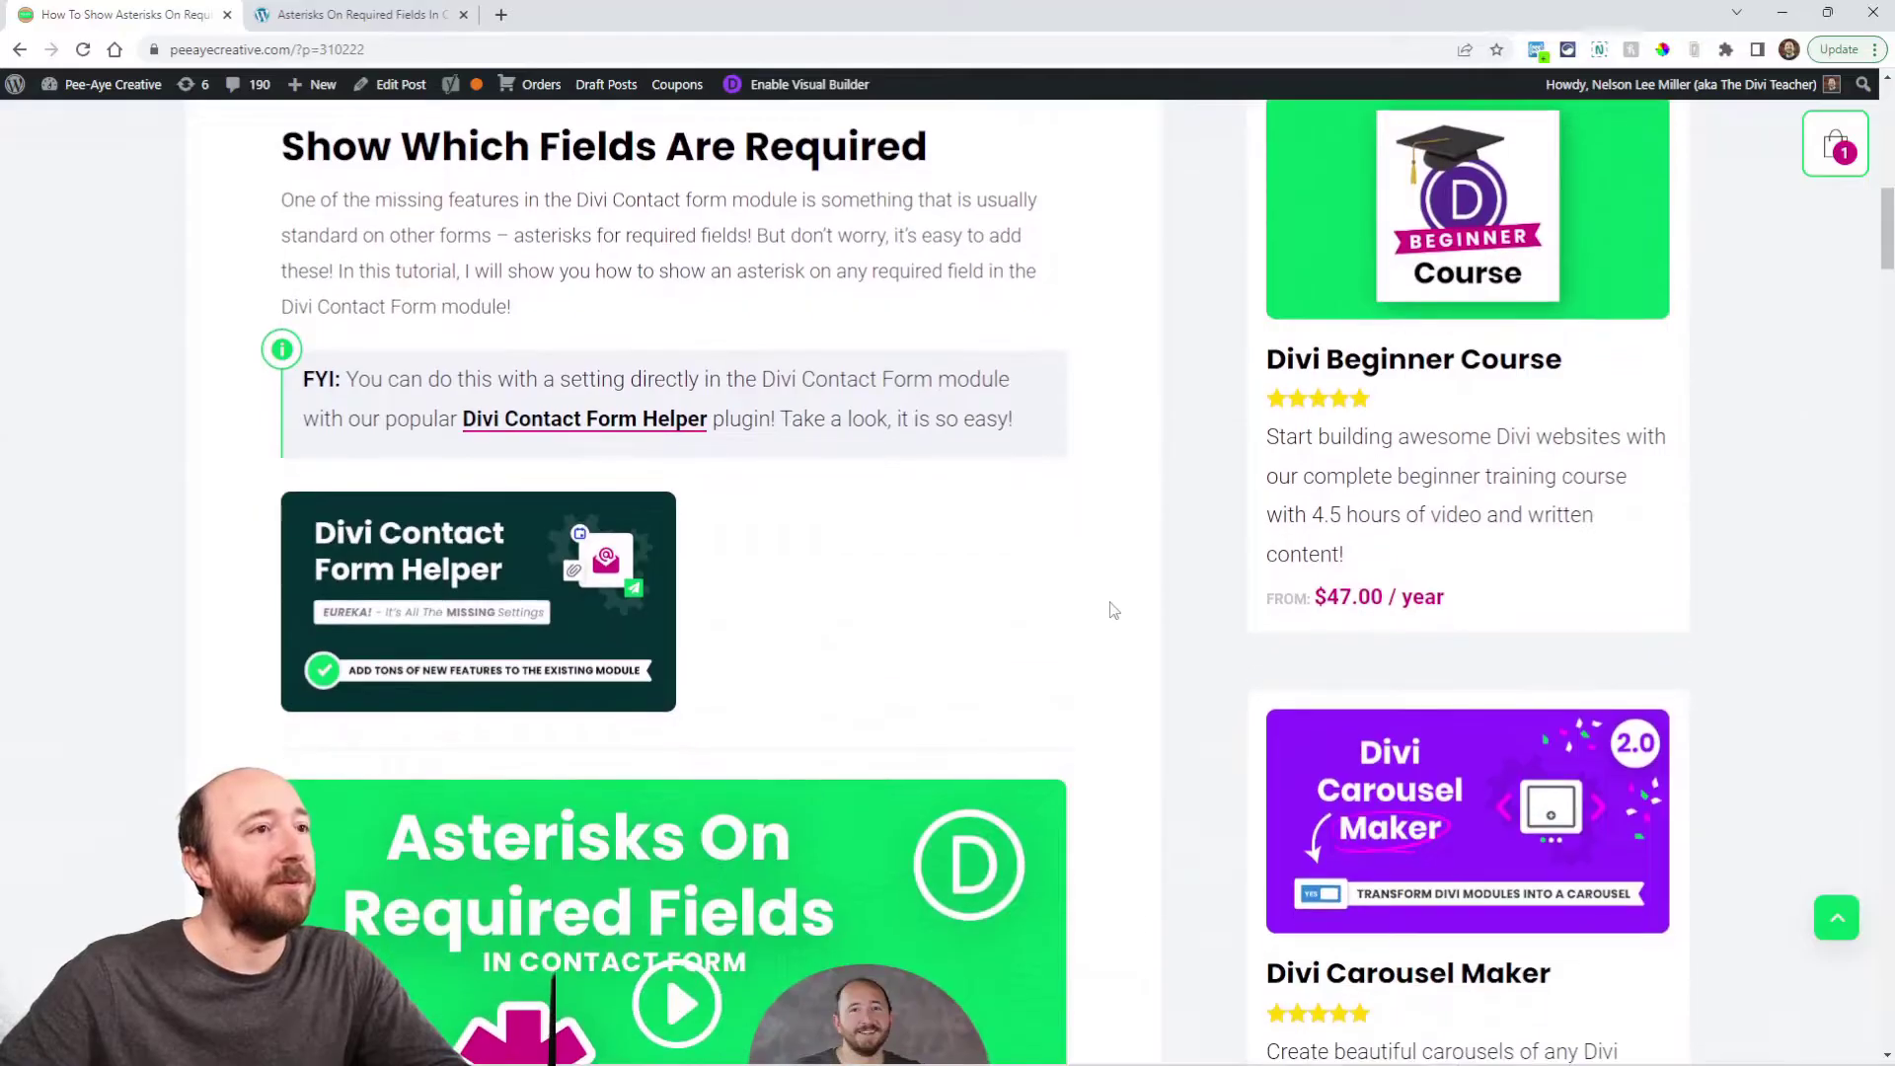
scroll(1114, 610, down, 12)
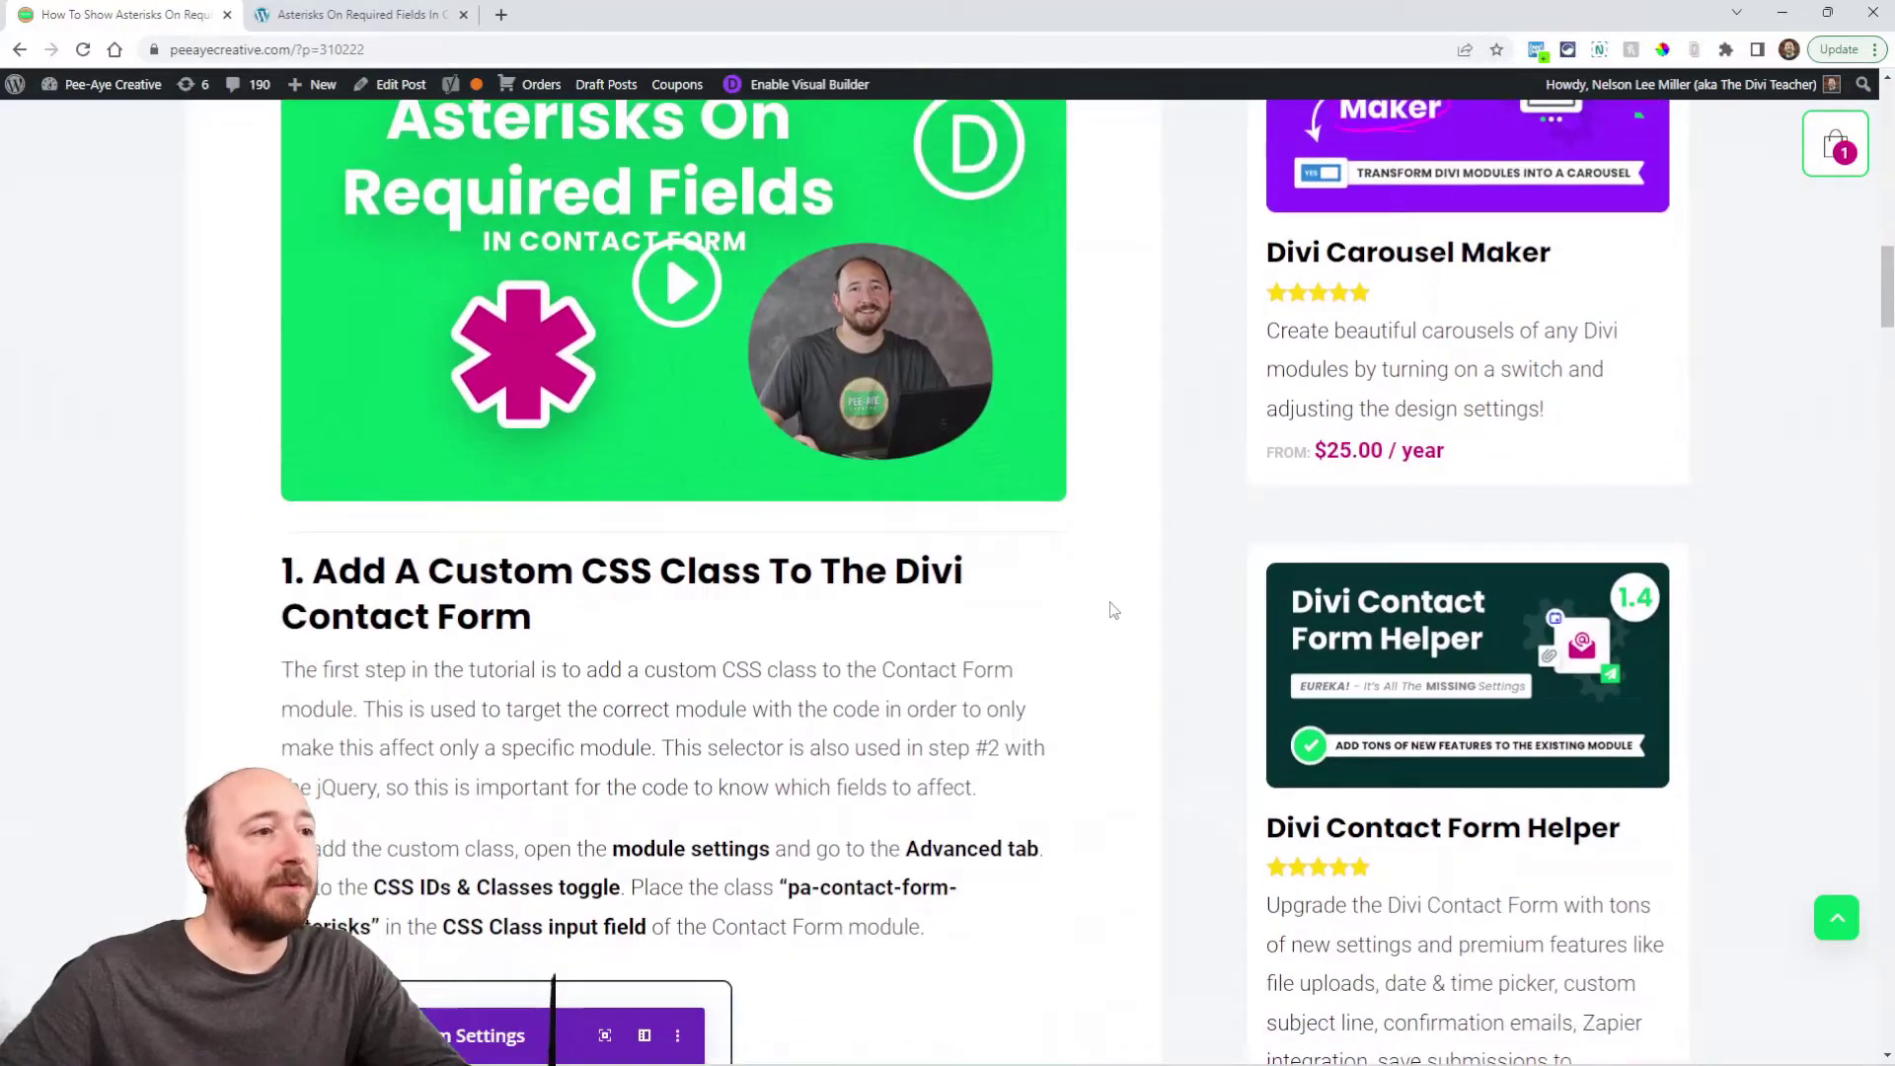
scroll(1113, 610, down, 3)
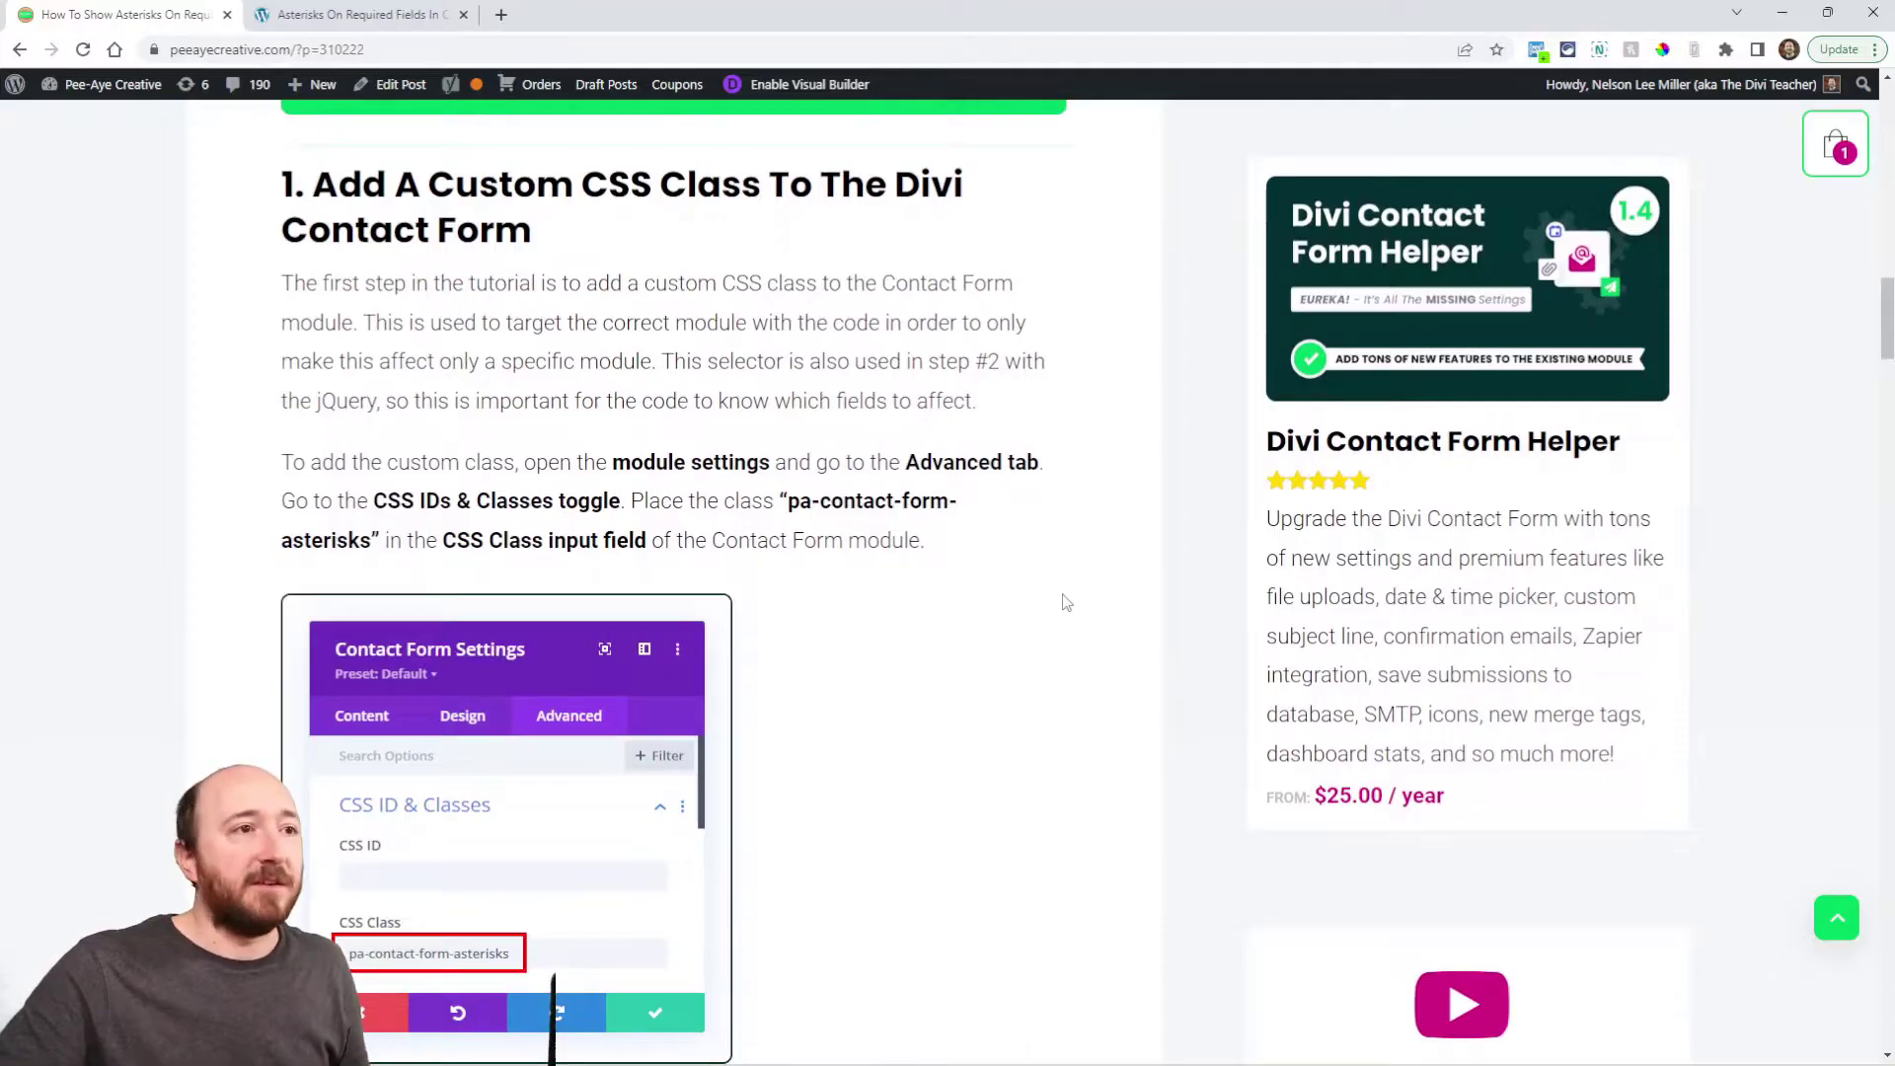
drag(789, 501, 373, 541)
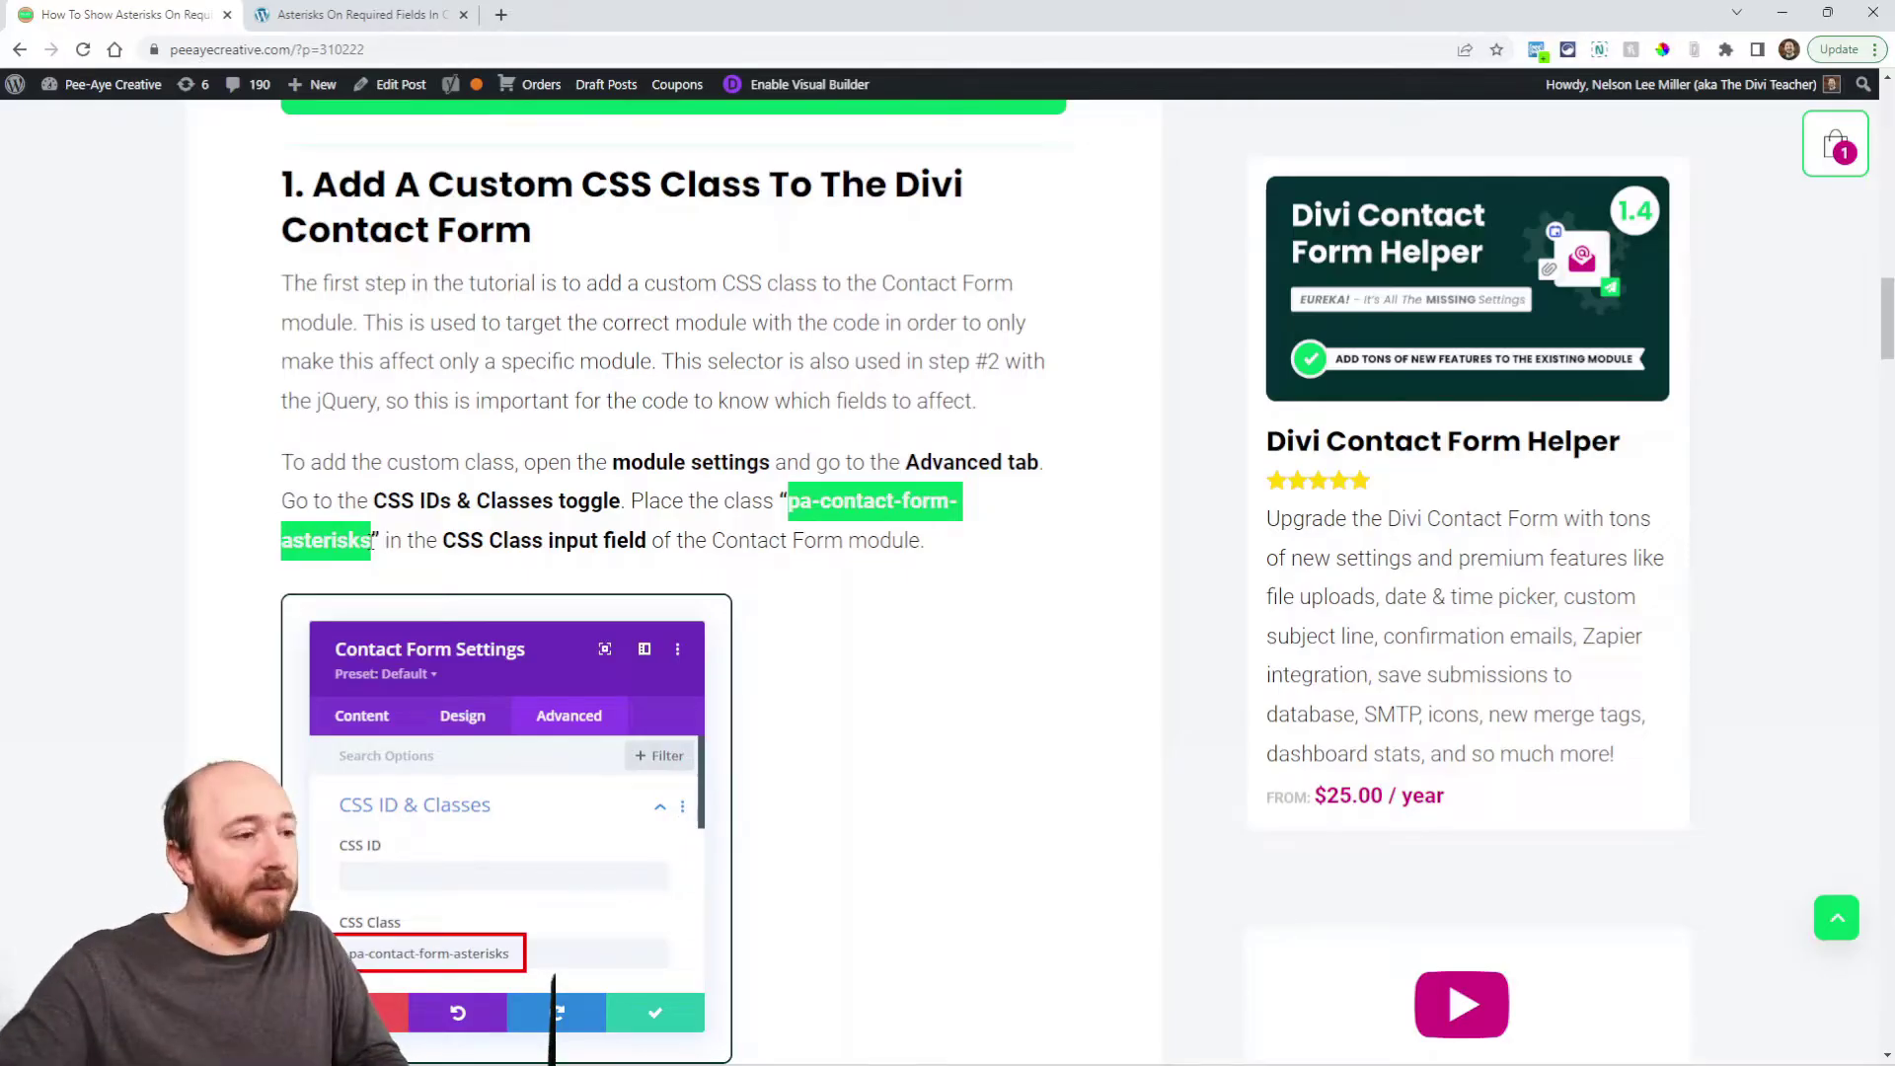
scroll(483, 742, down, 2)
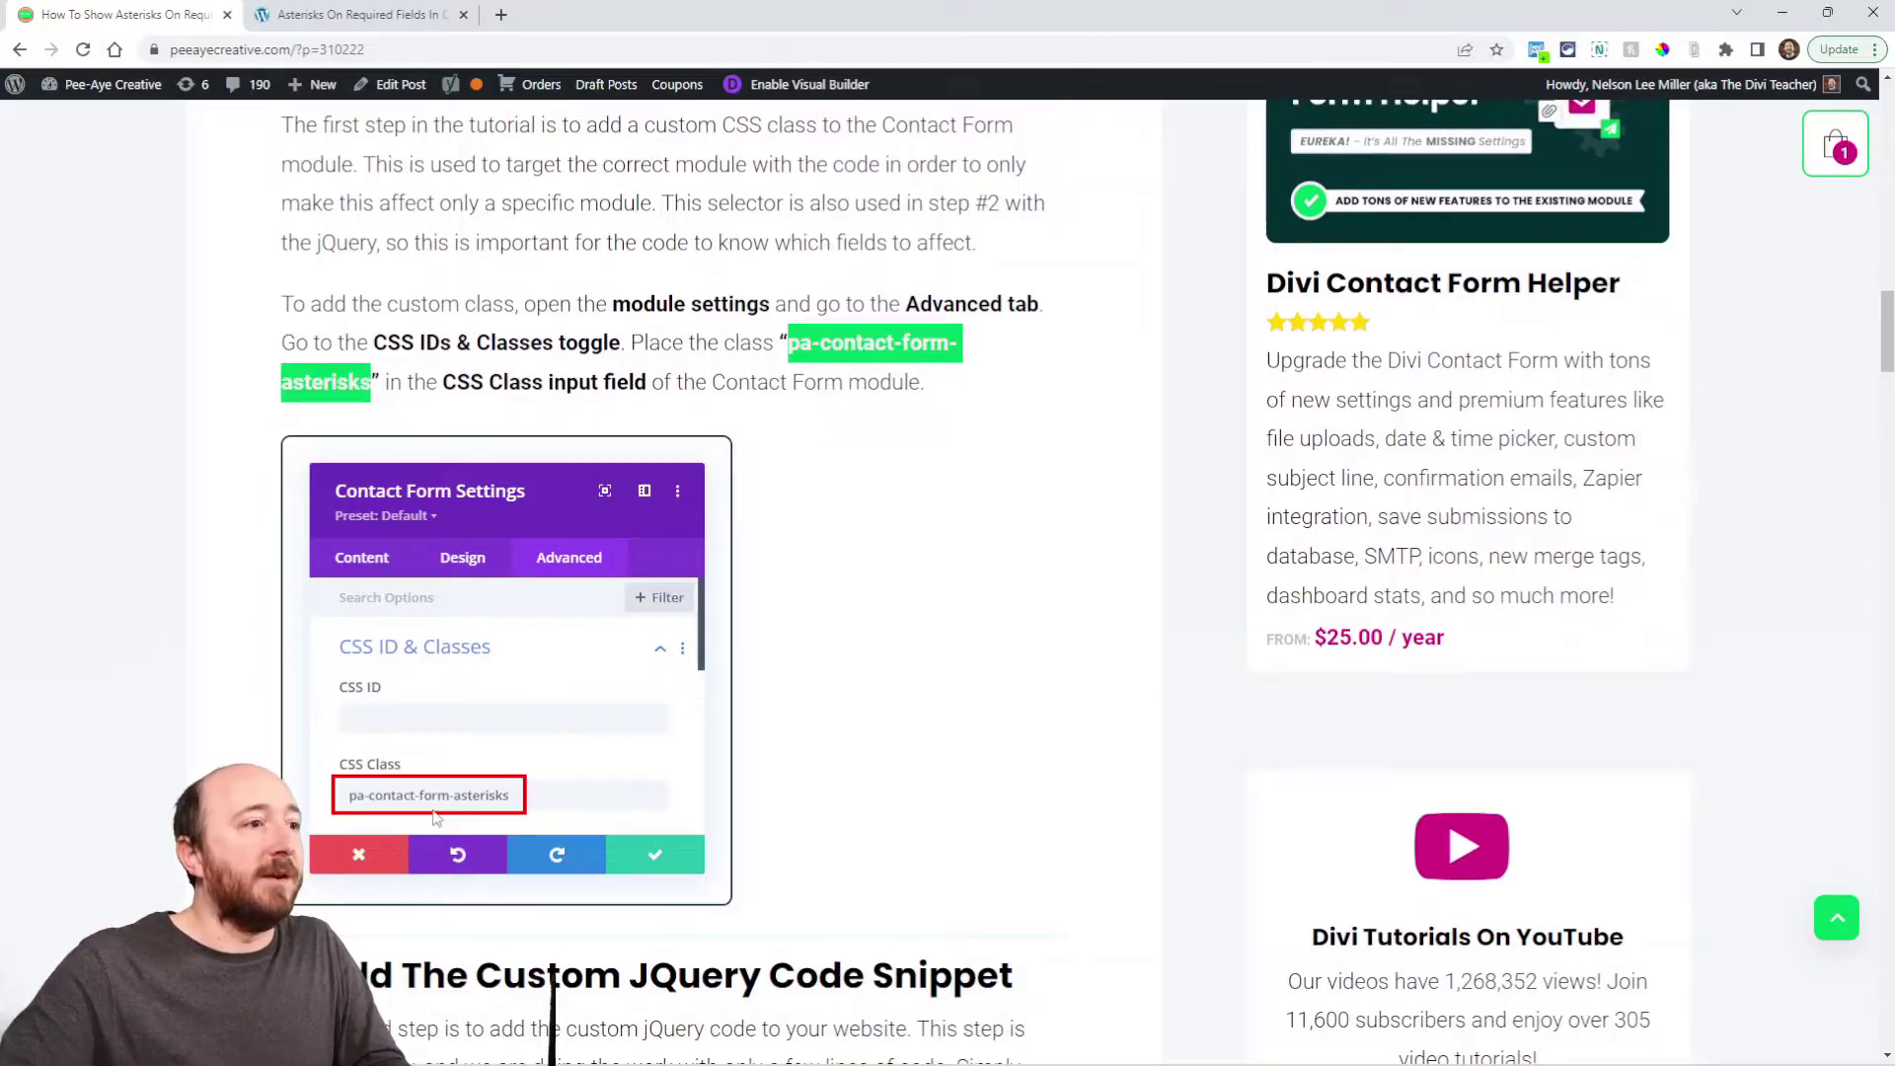
Step: On the demo page, open the Contact Form module's Advanced > CSS ID & Classes settings
click(326, 22)
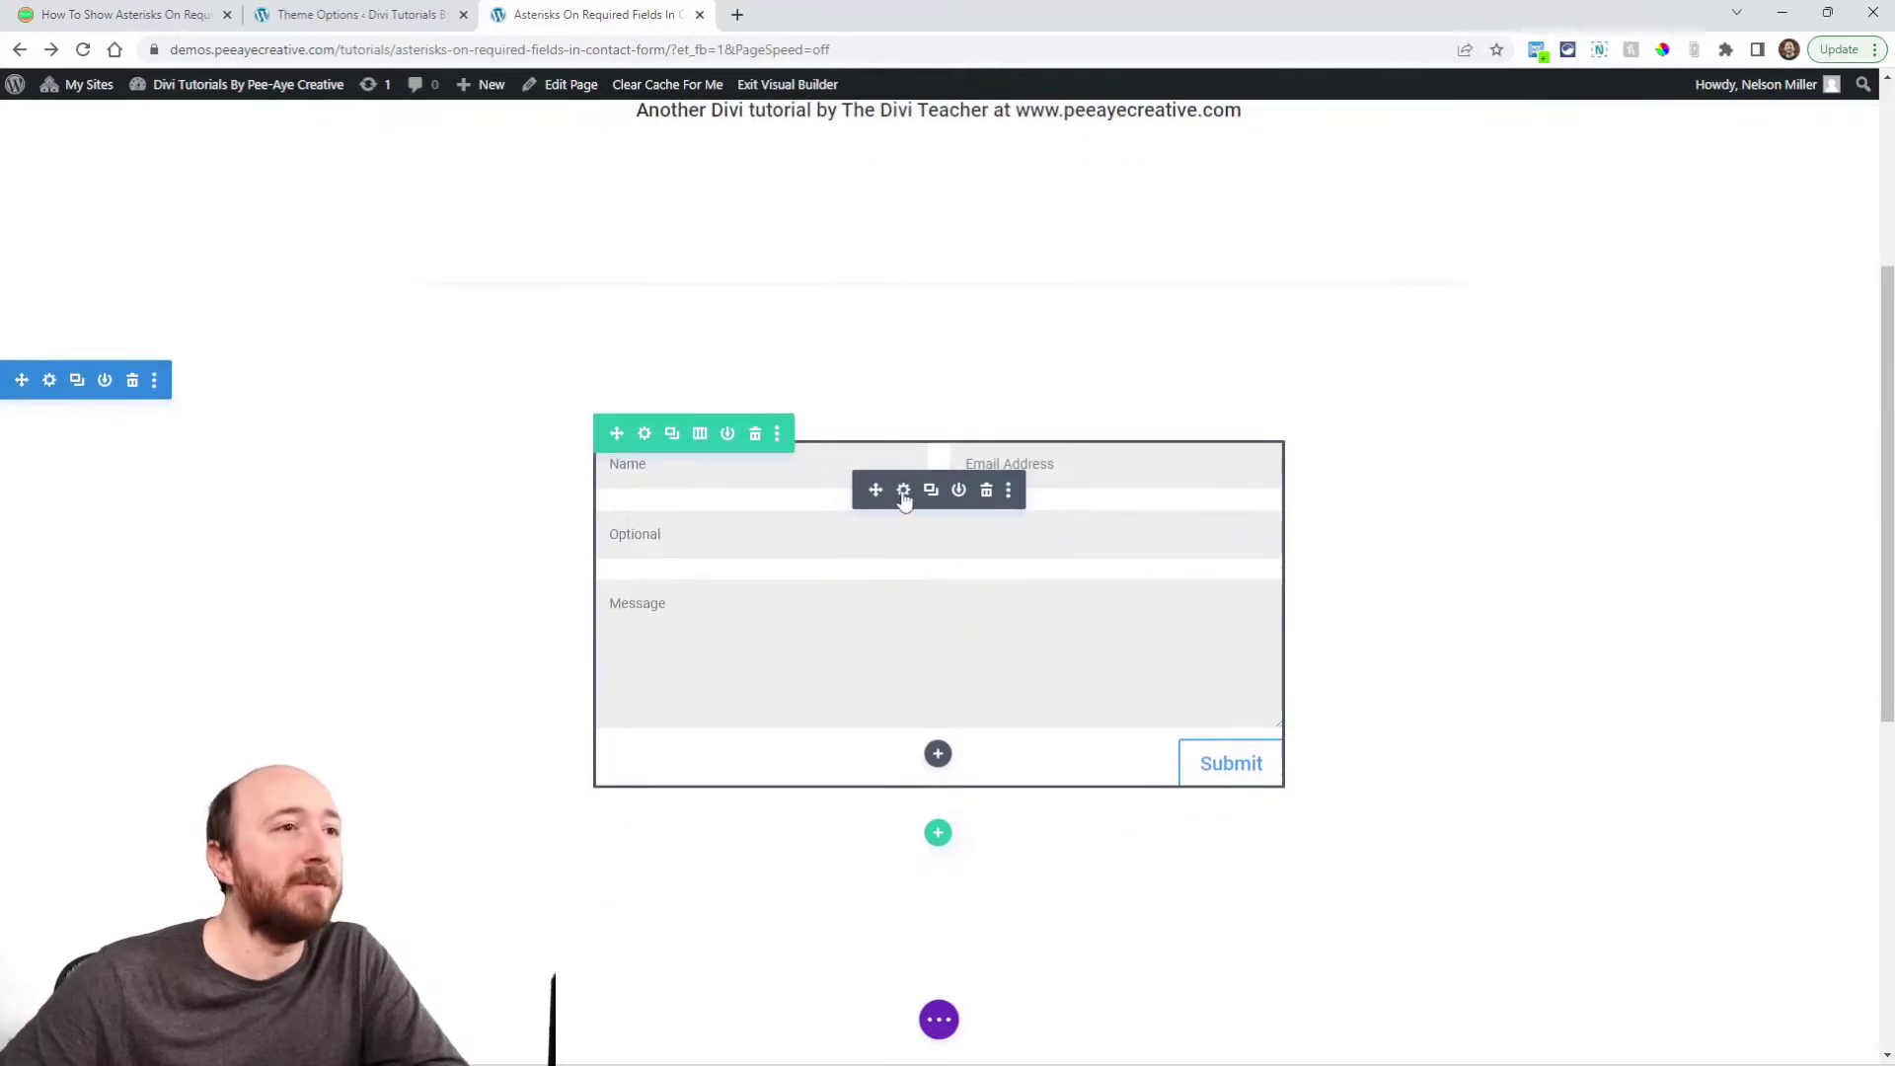
click(903, 492)
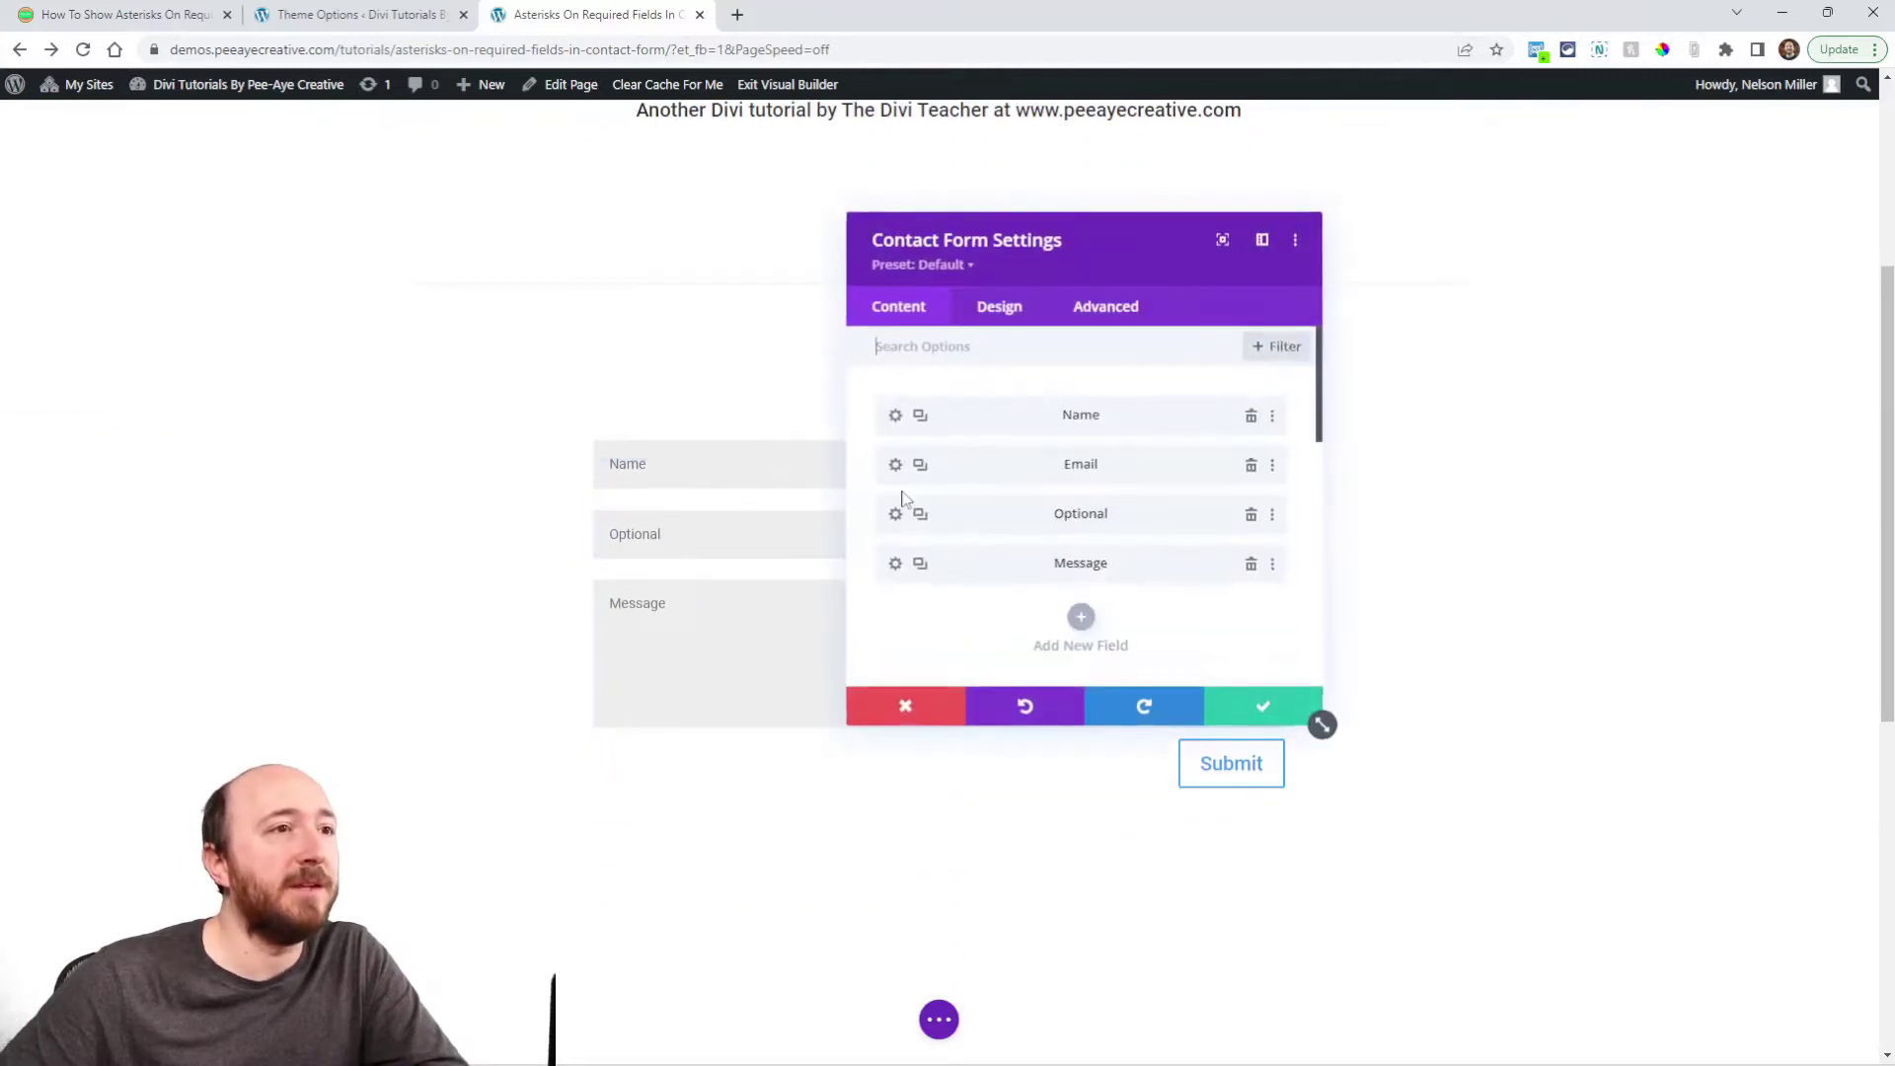
click(1106, 310)
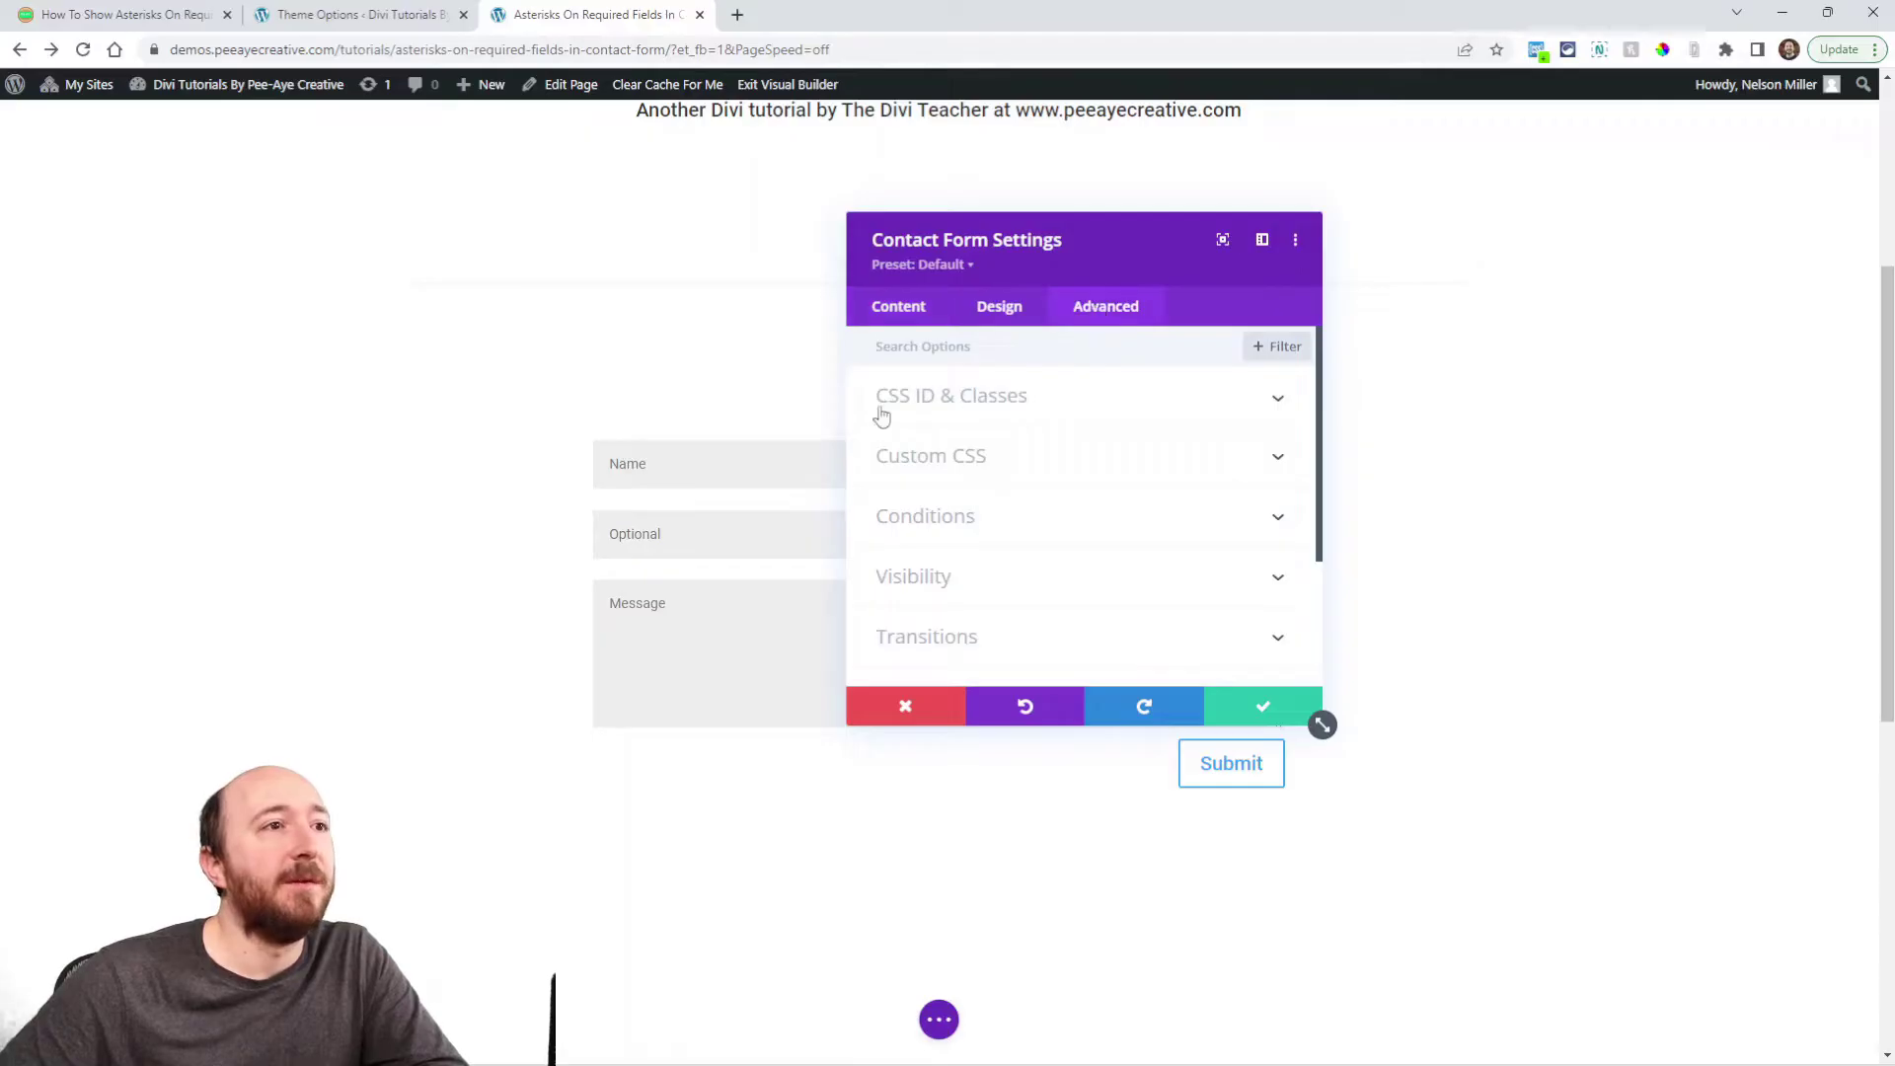
click(989, 407)
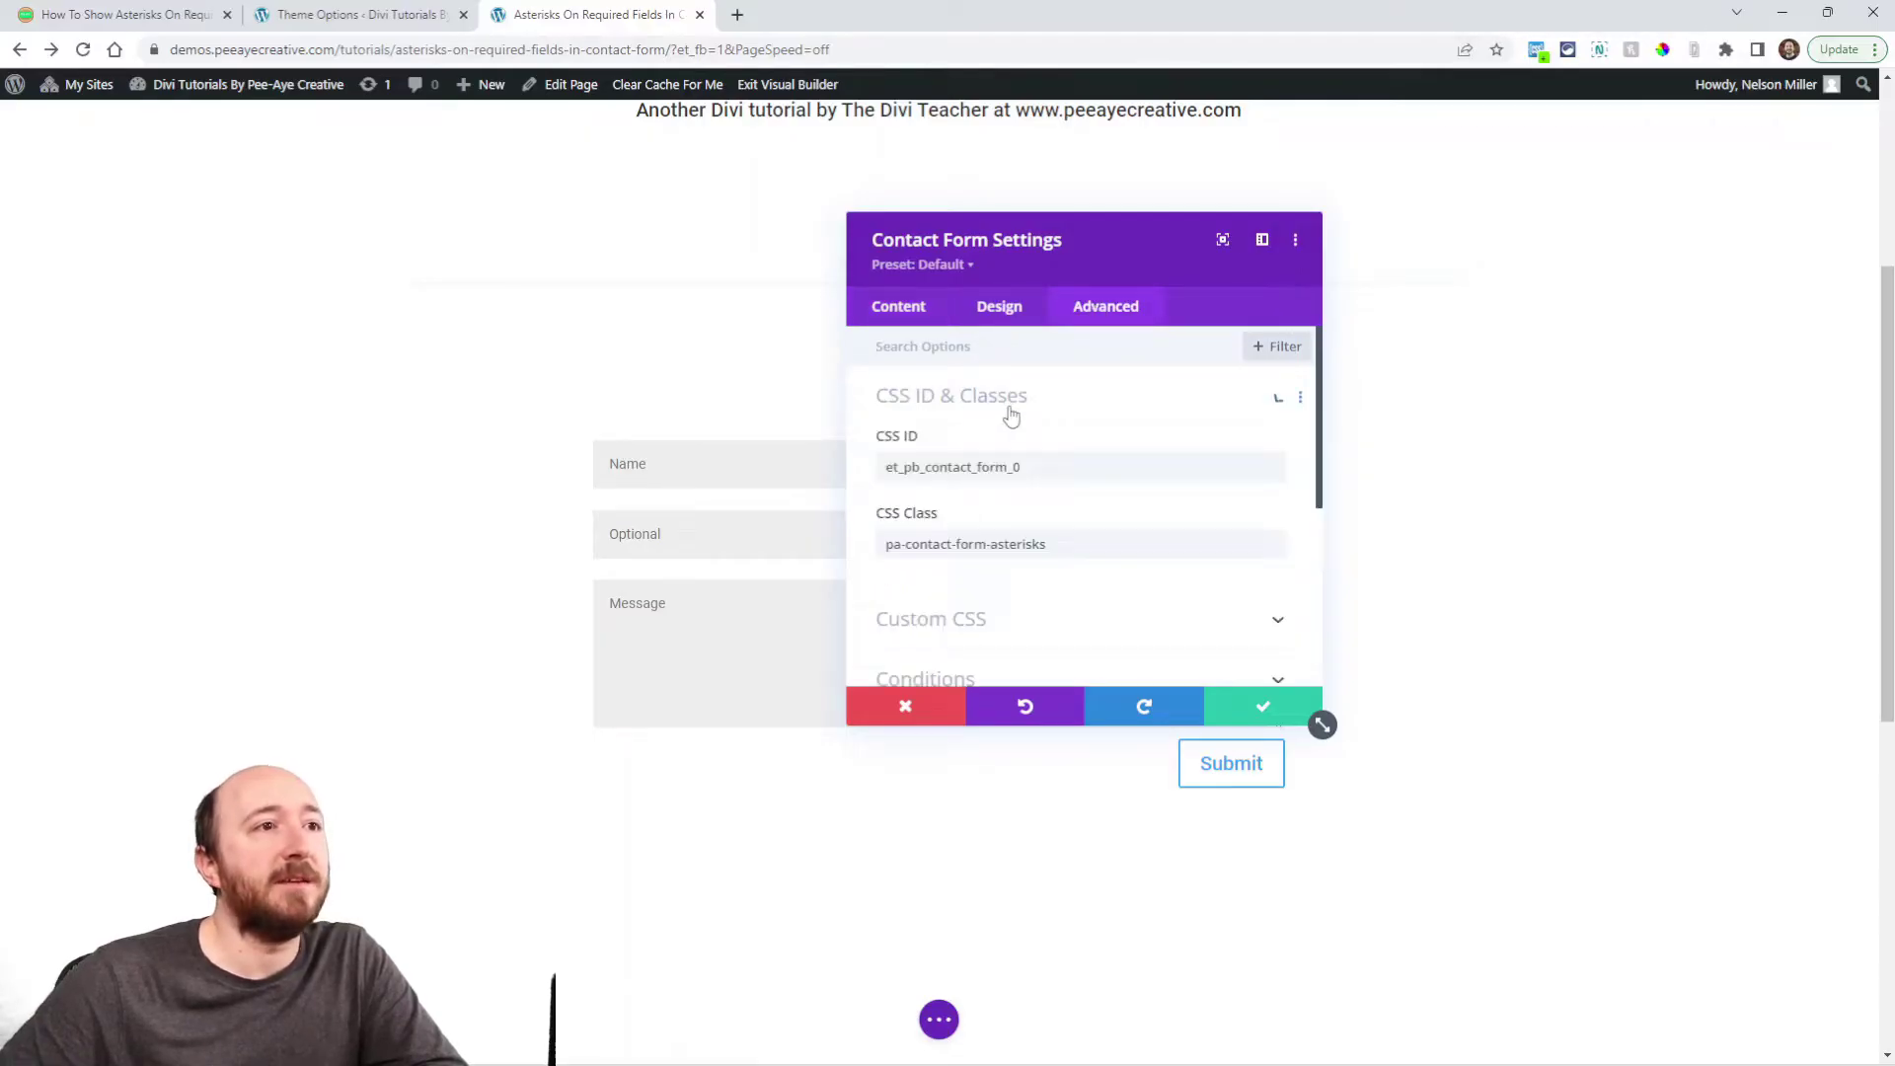
Step: Check the CSS Class reads pa-contact-form-asterisks and save the module settings
double_click(926, 543)
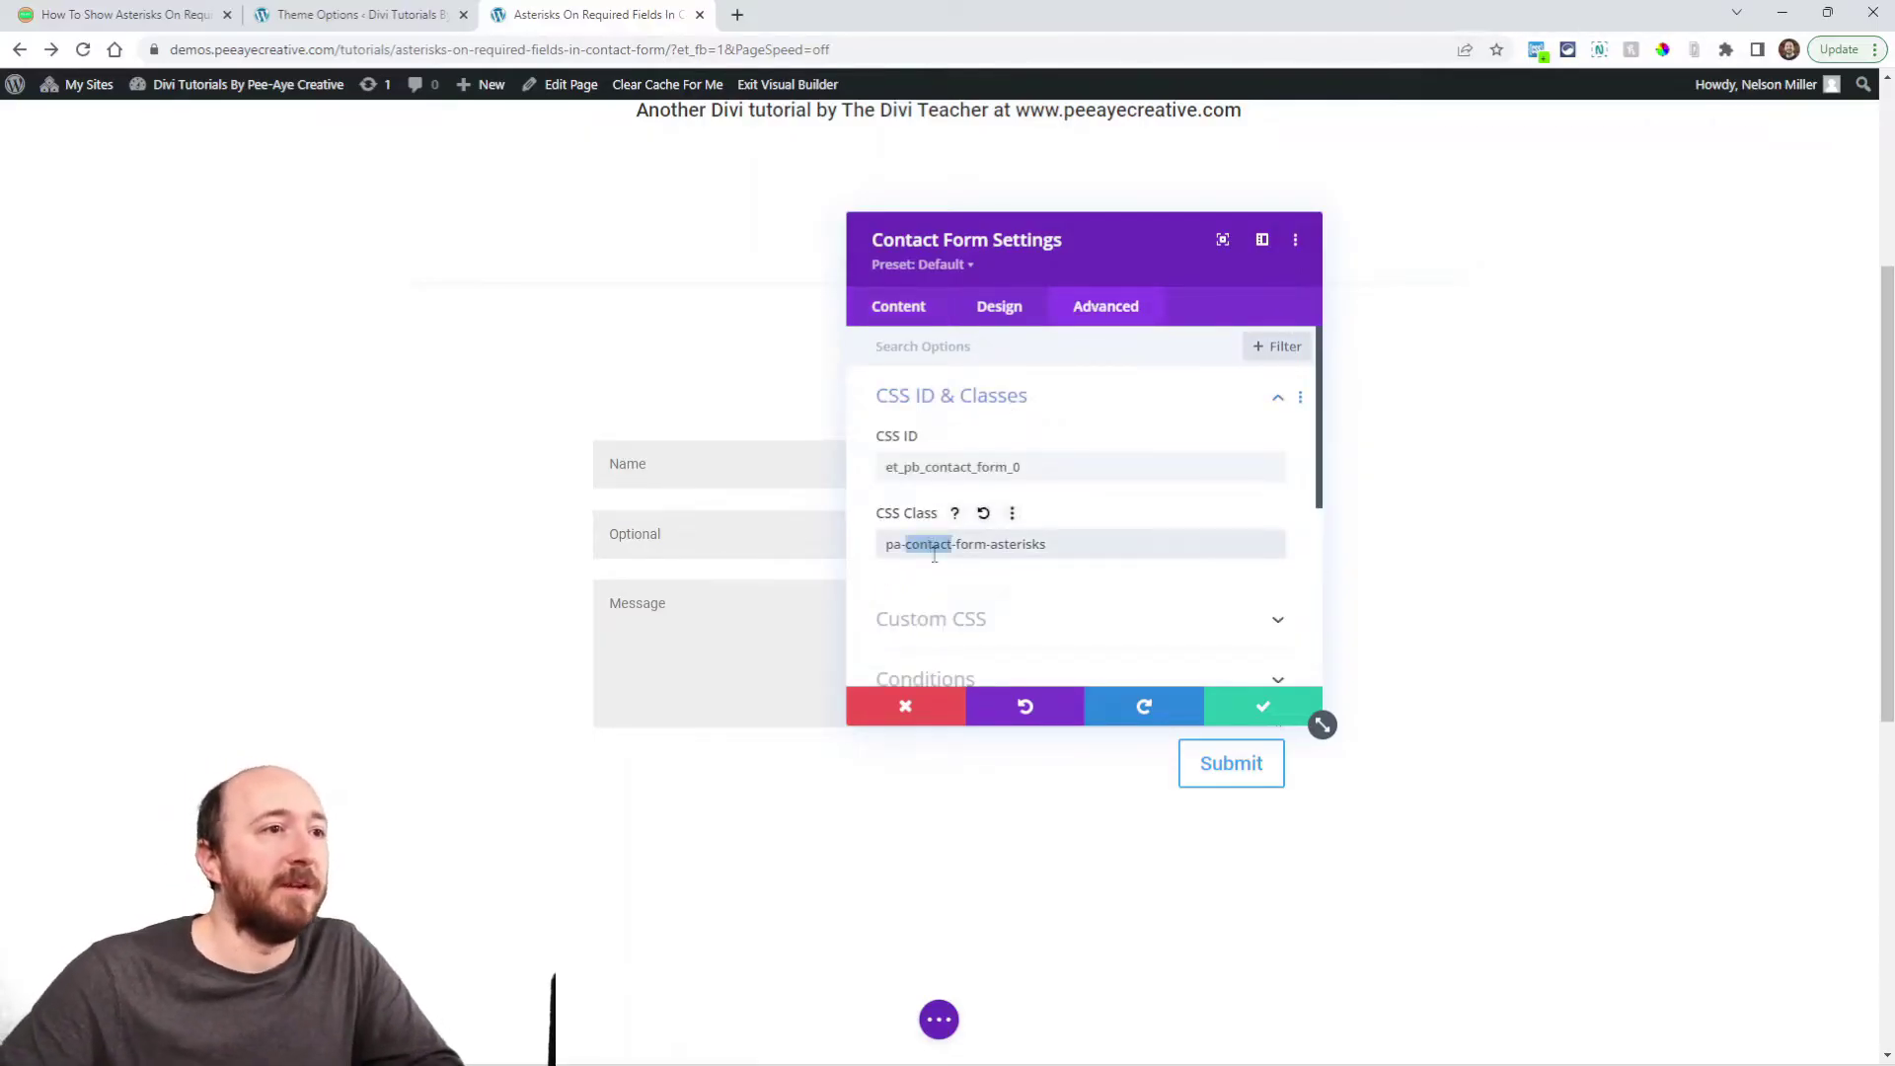
drag(886, 544, 1056, 548)
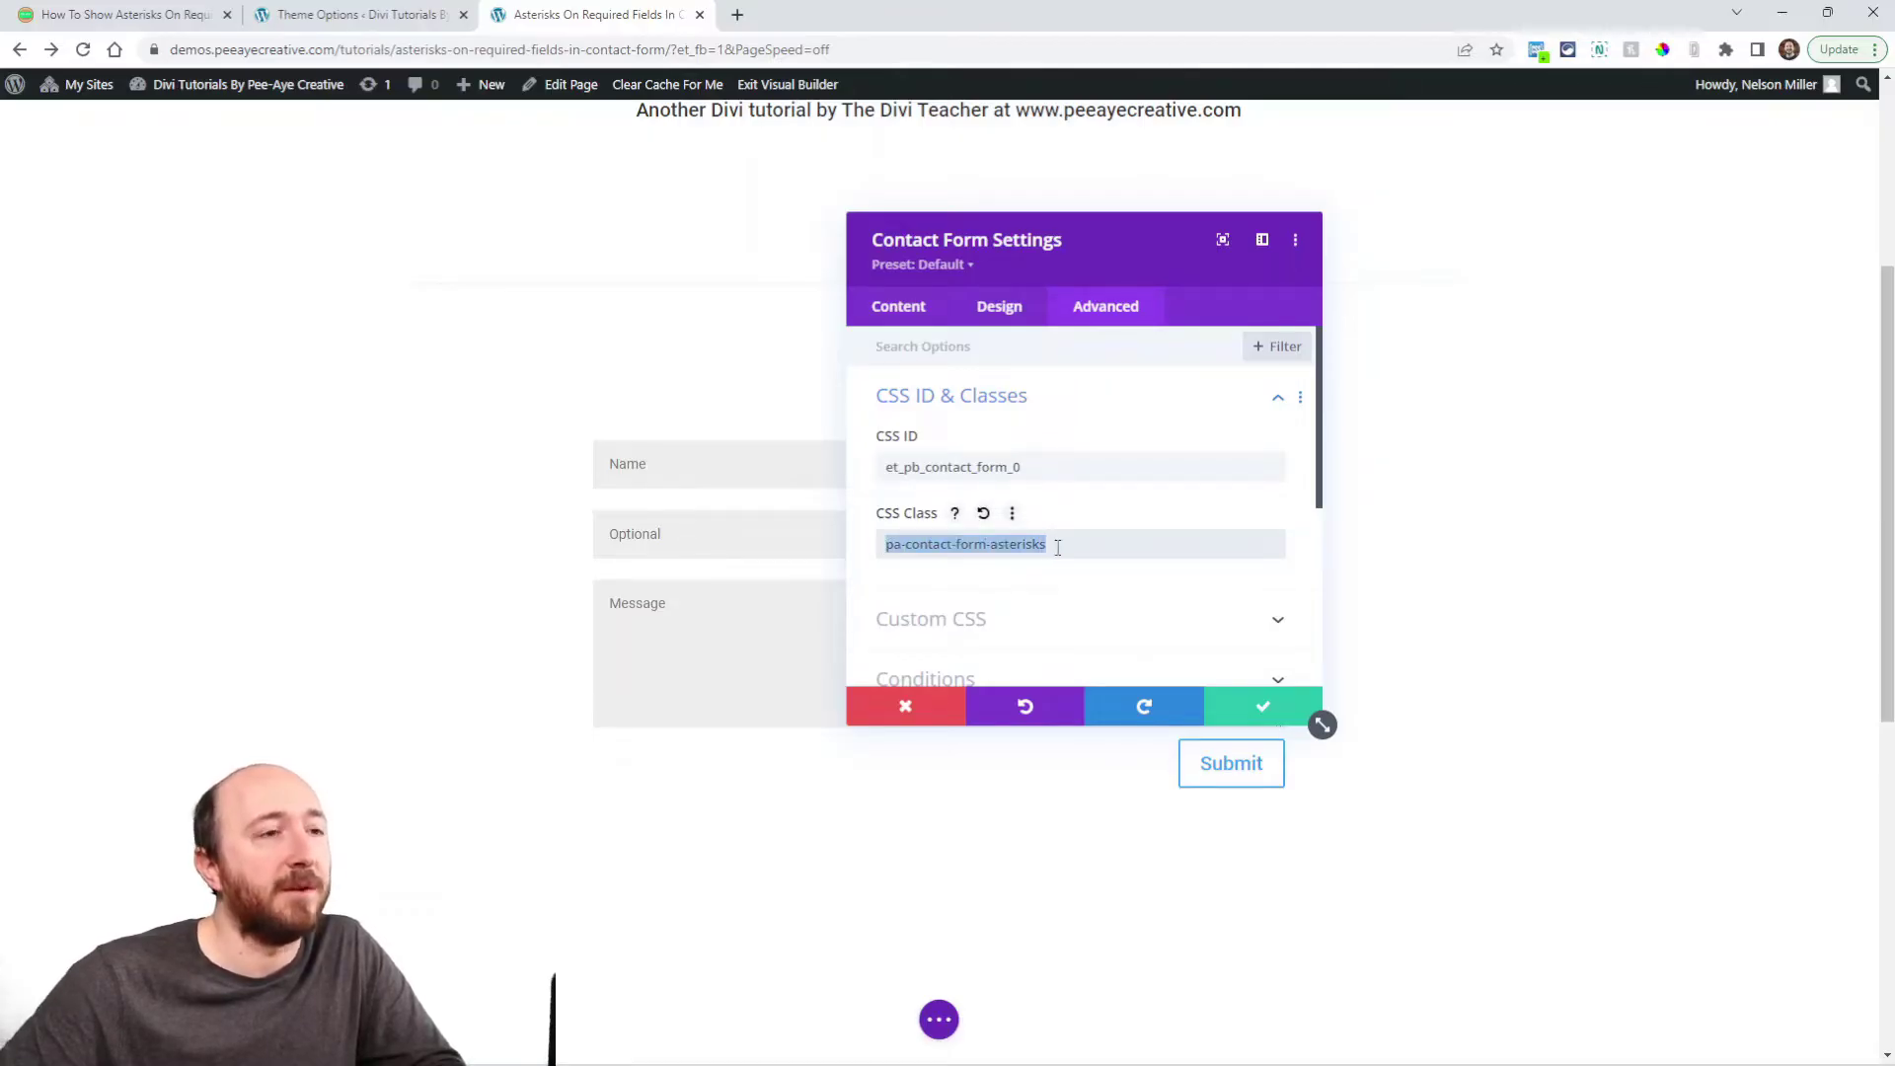
click(1066, 543)
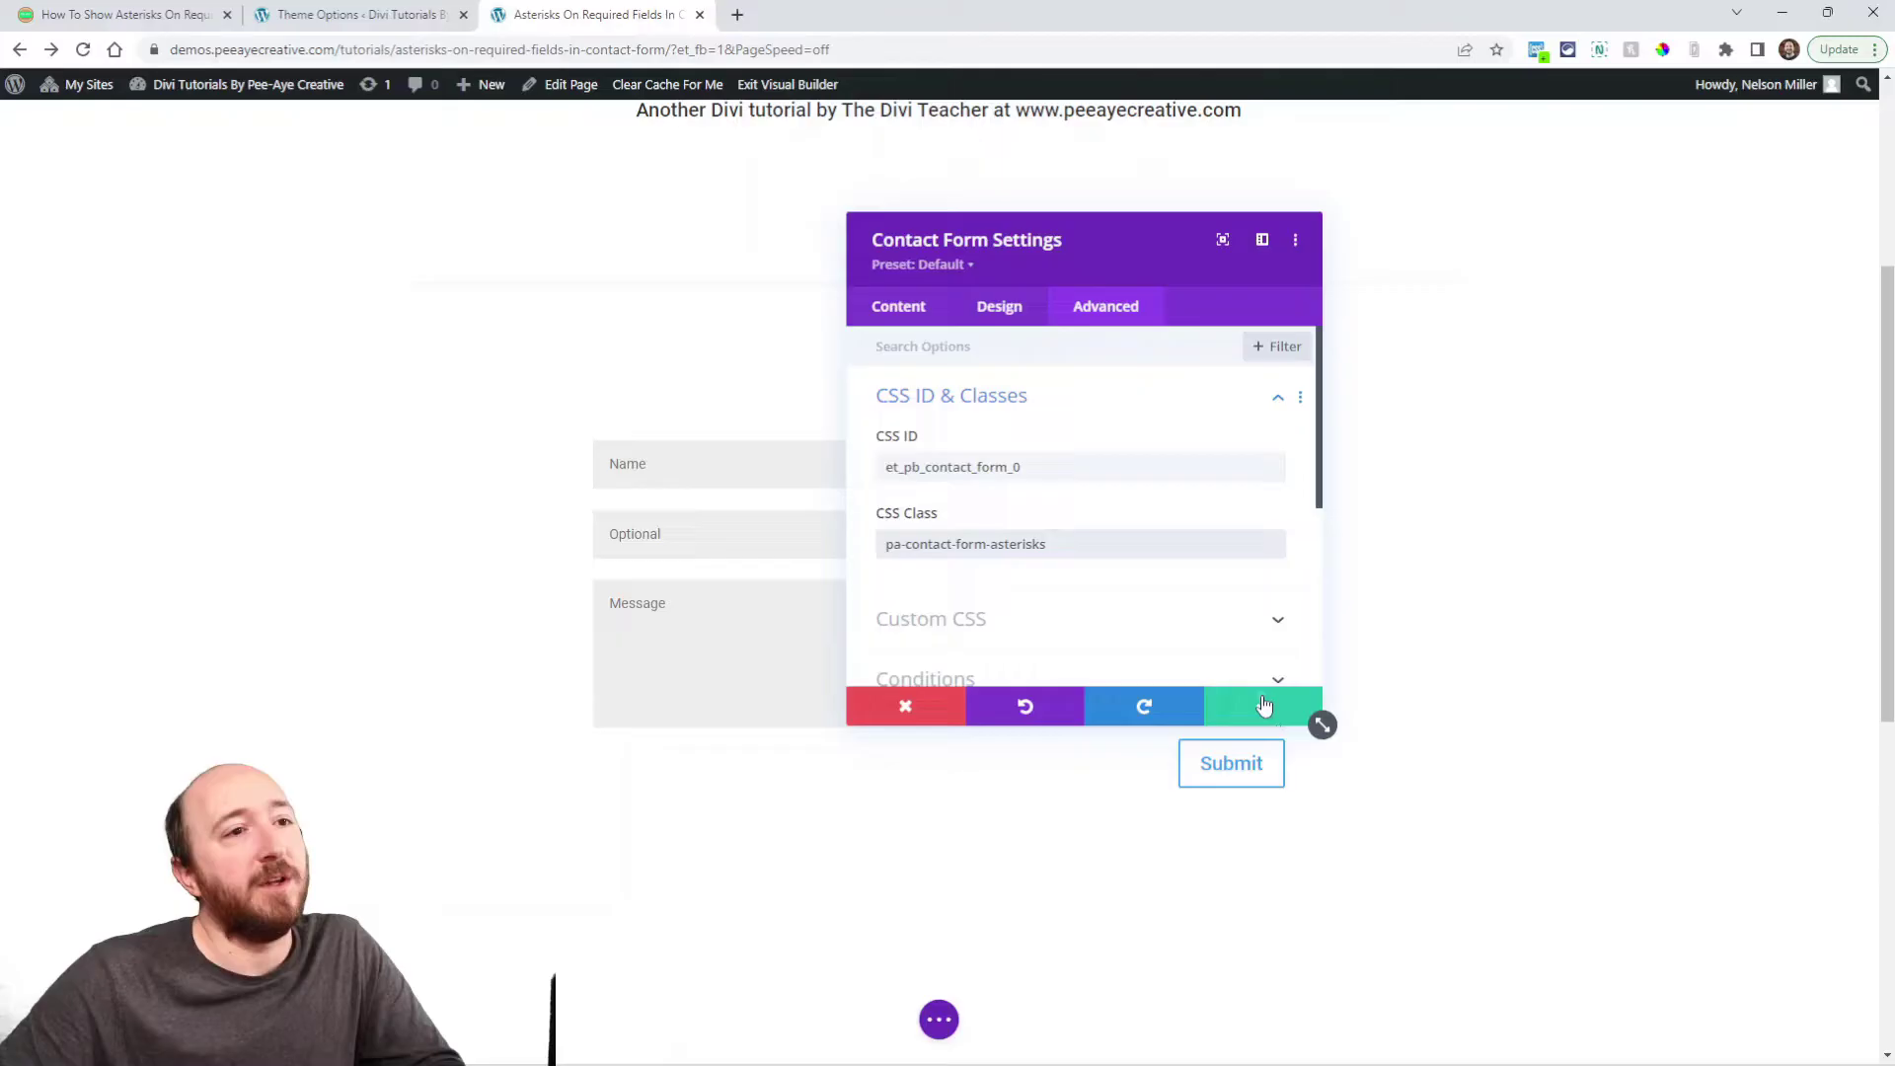
click(1264, 704)
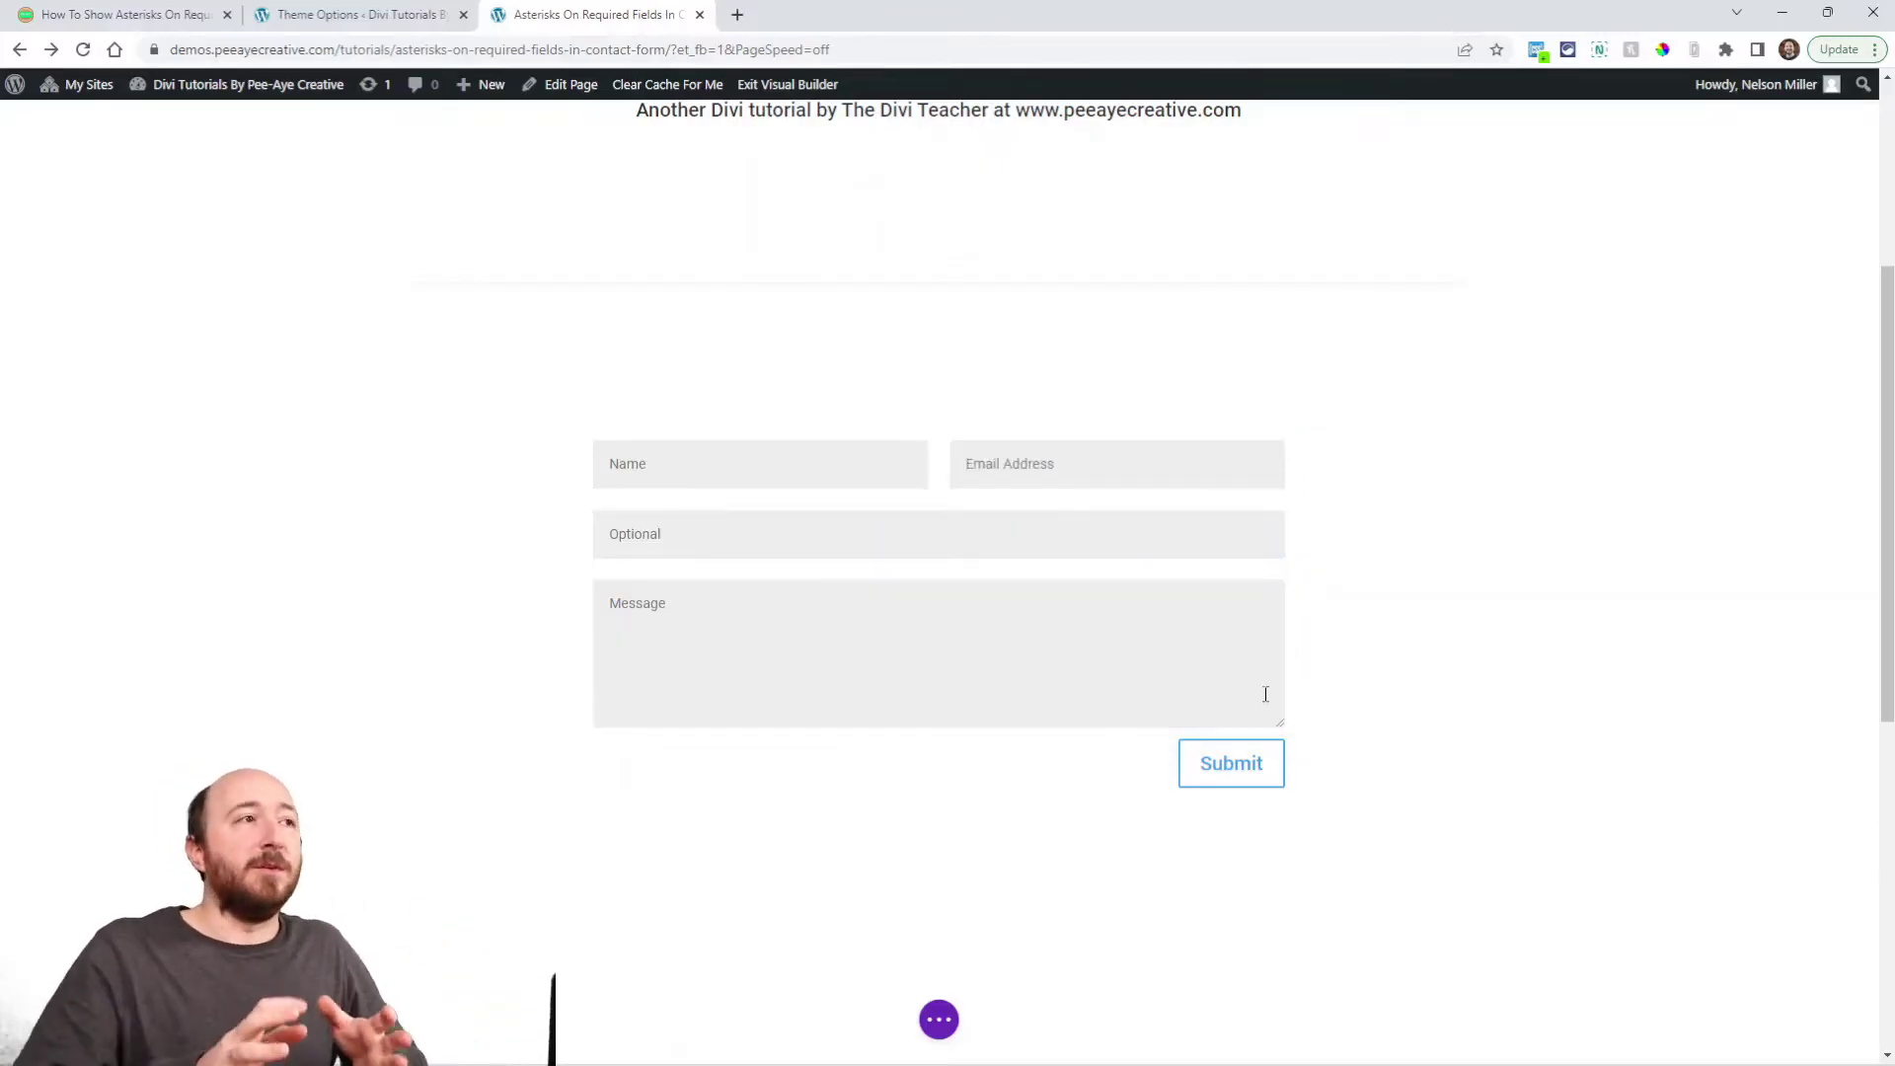
Step: Copy the code from '2. Add The Custom JQuery Code Snippet' and go back to the demo tab
click(106, 20)
scroll(872, 553, down, 5)
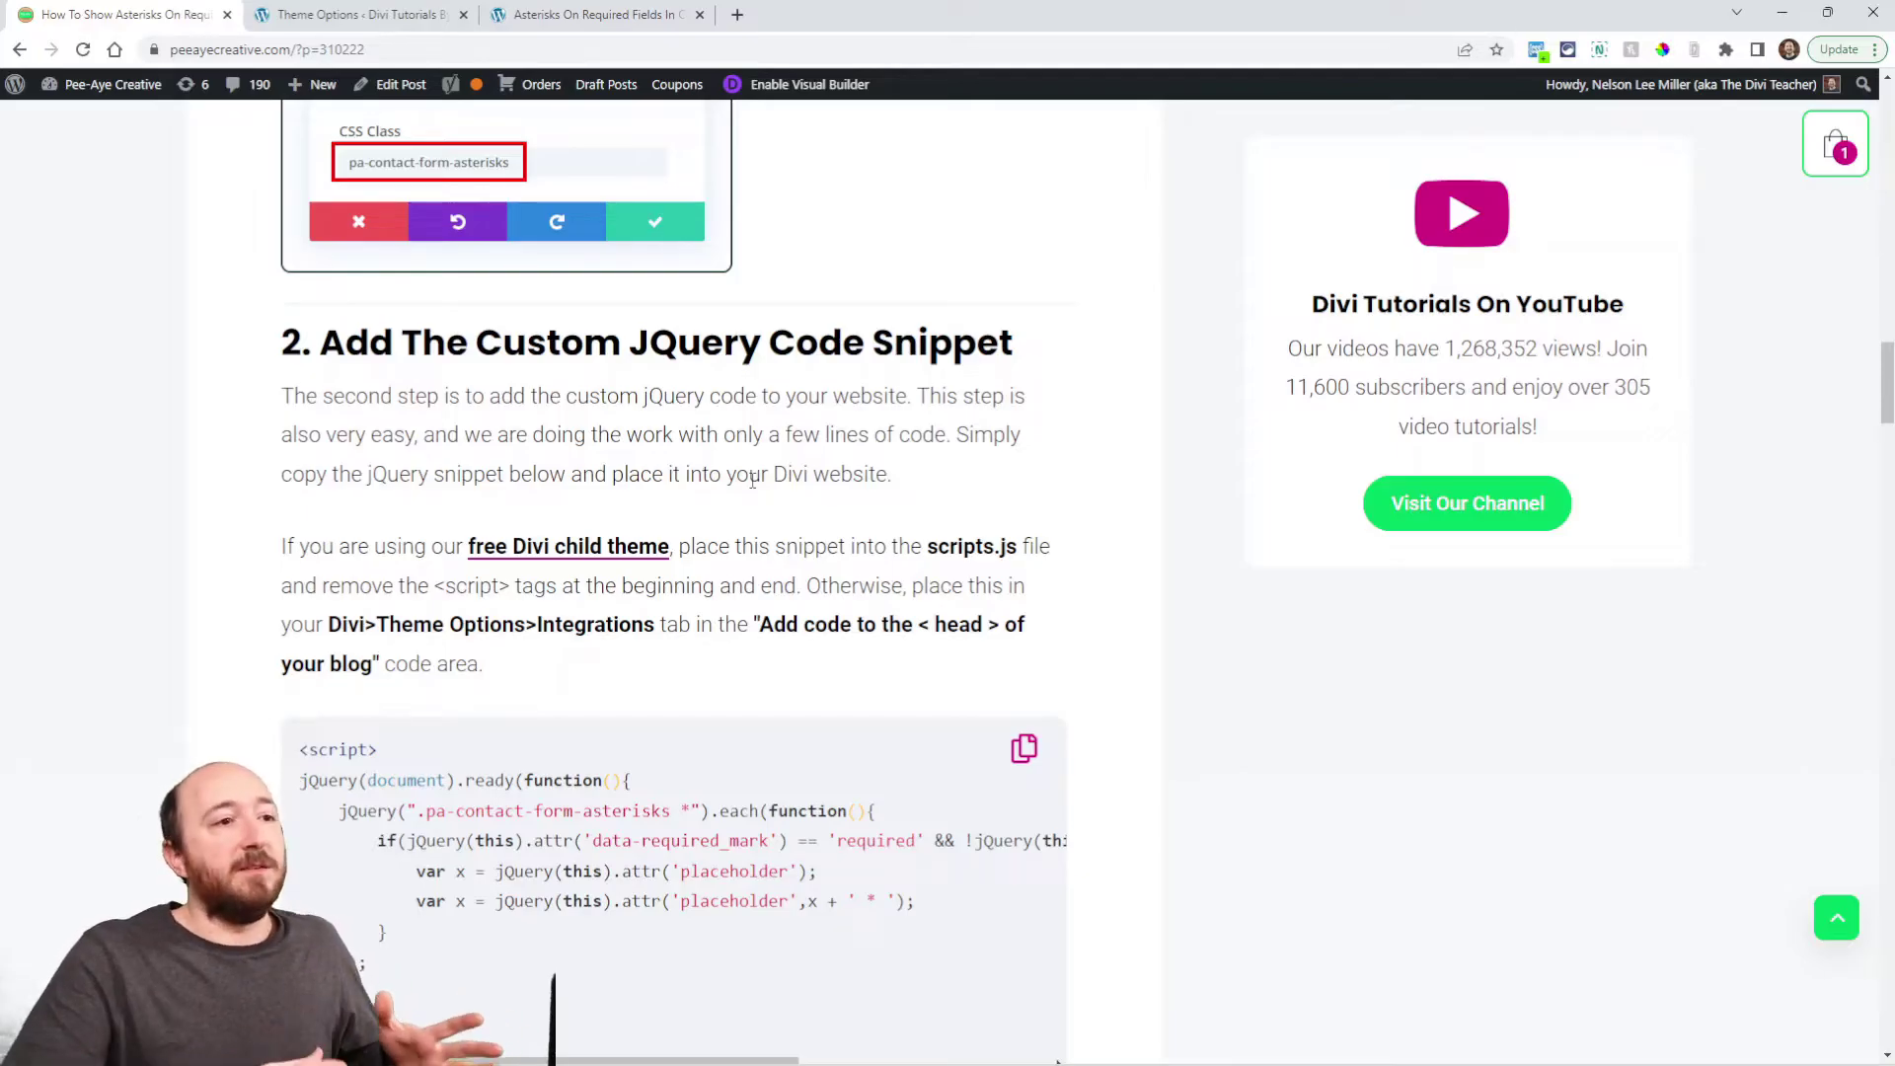
scroll(753, 481, down, 2)
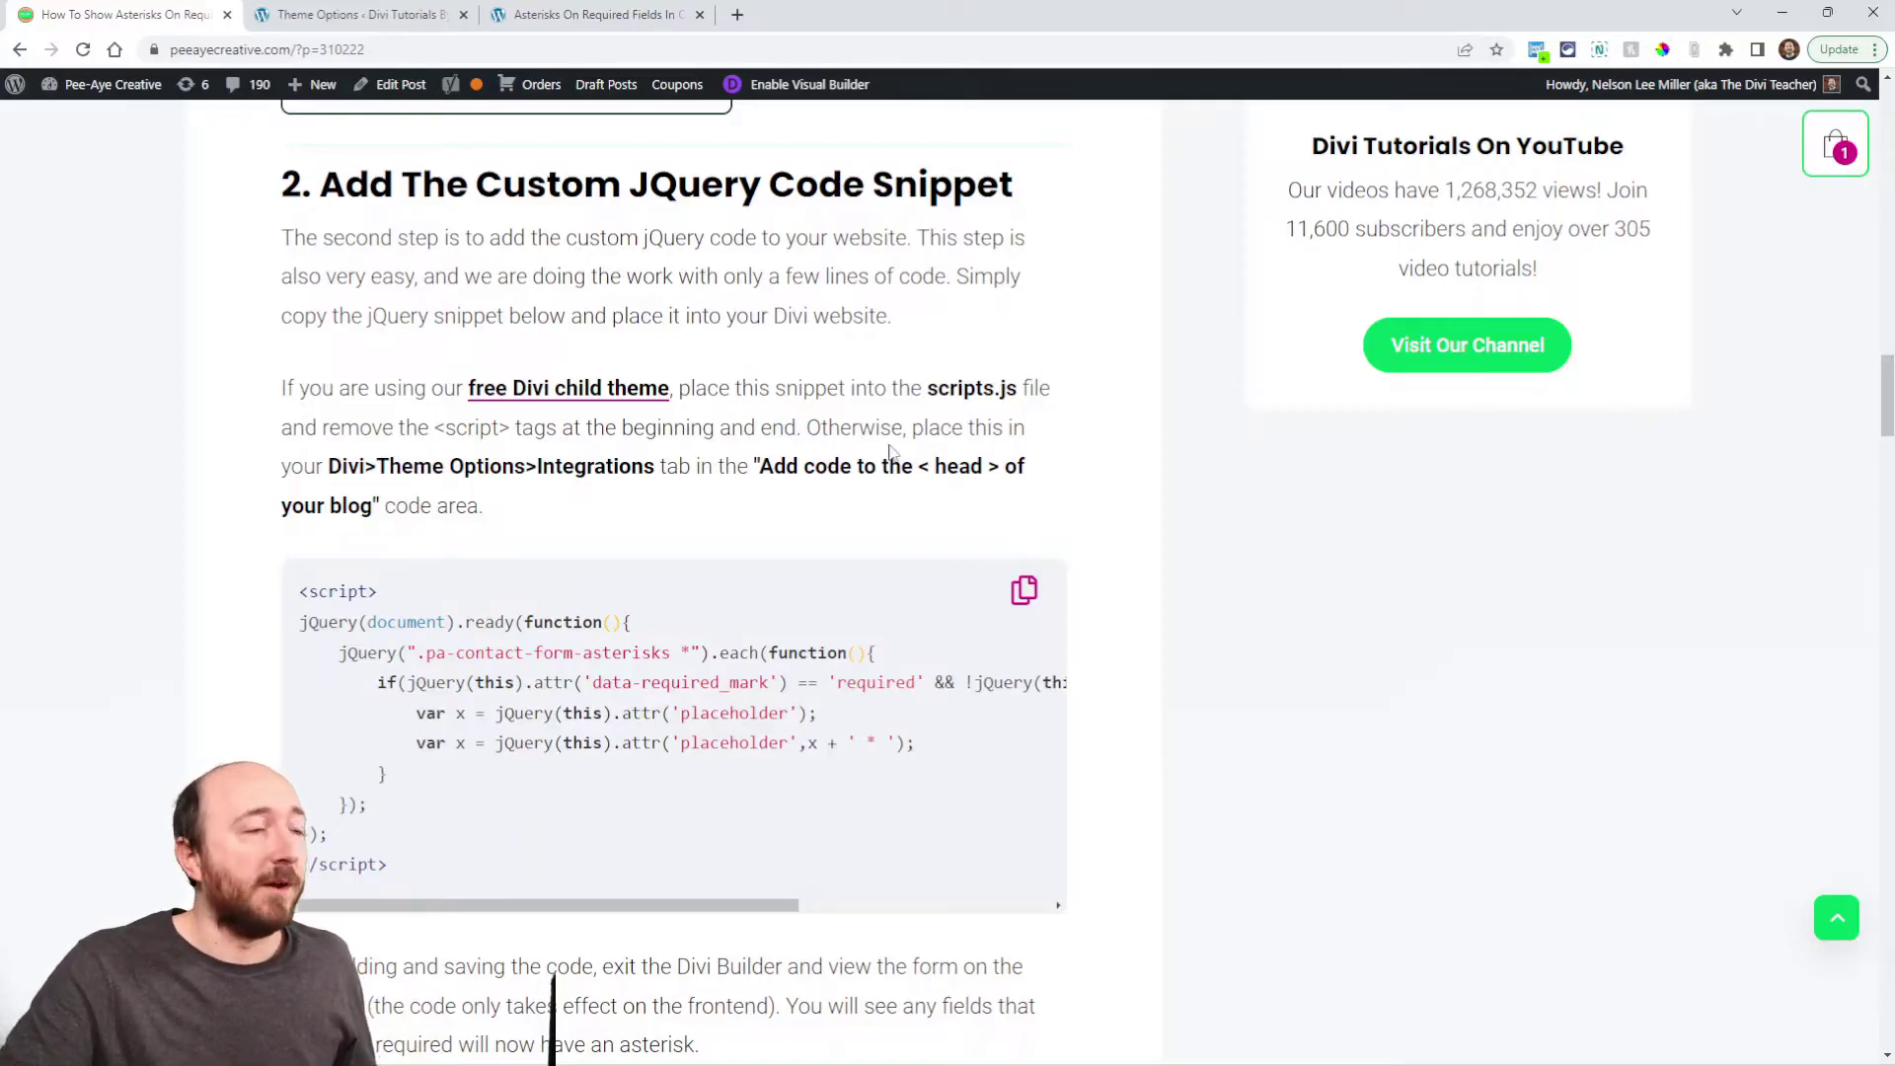
click(1026, 598)
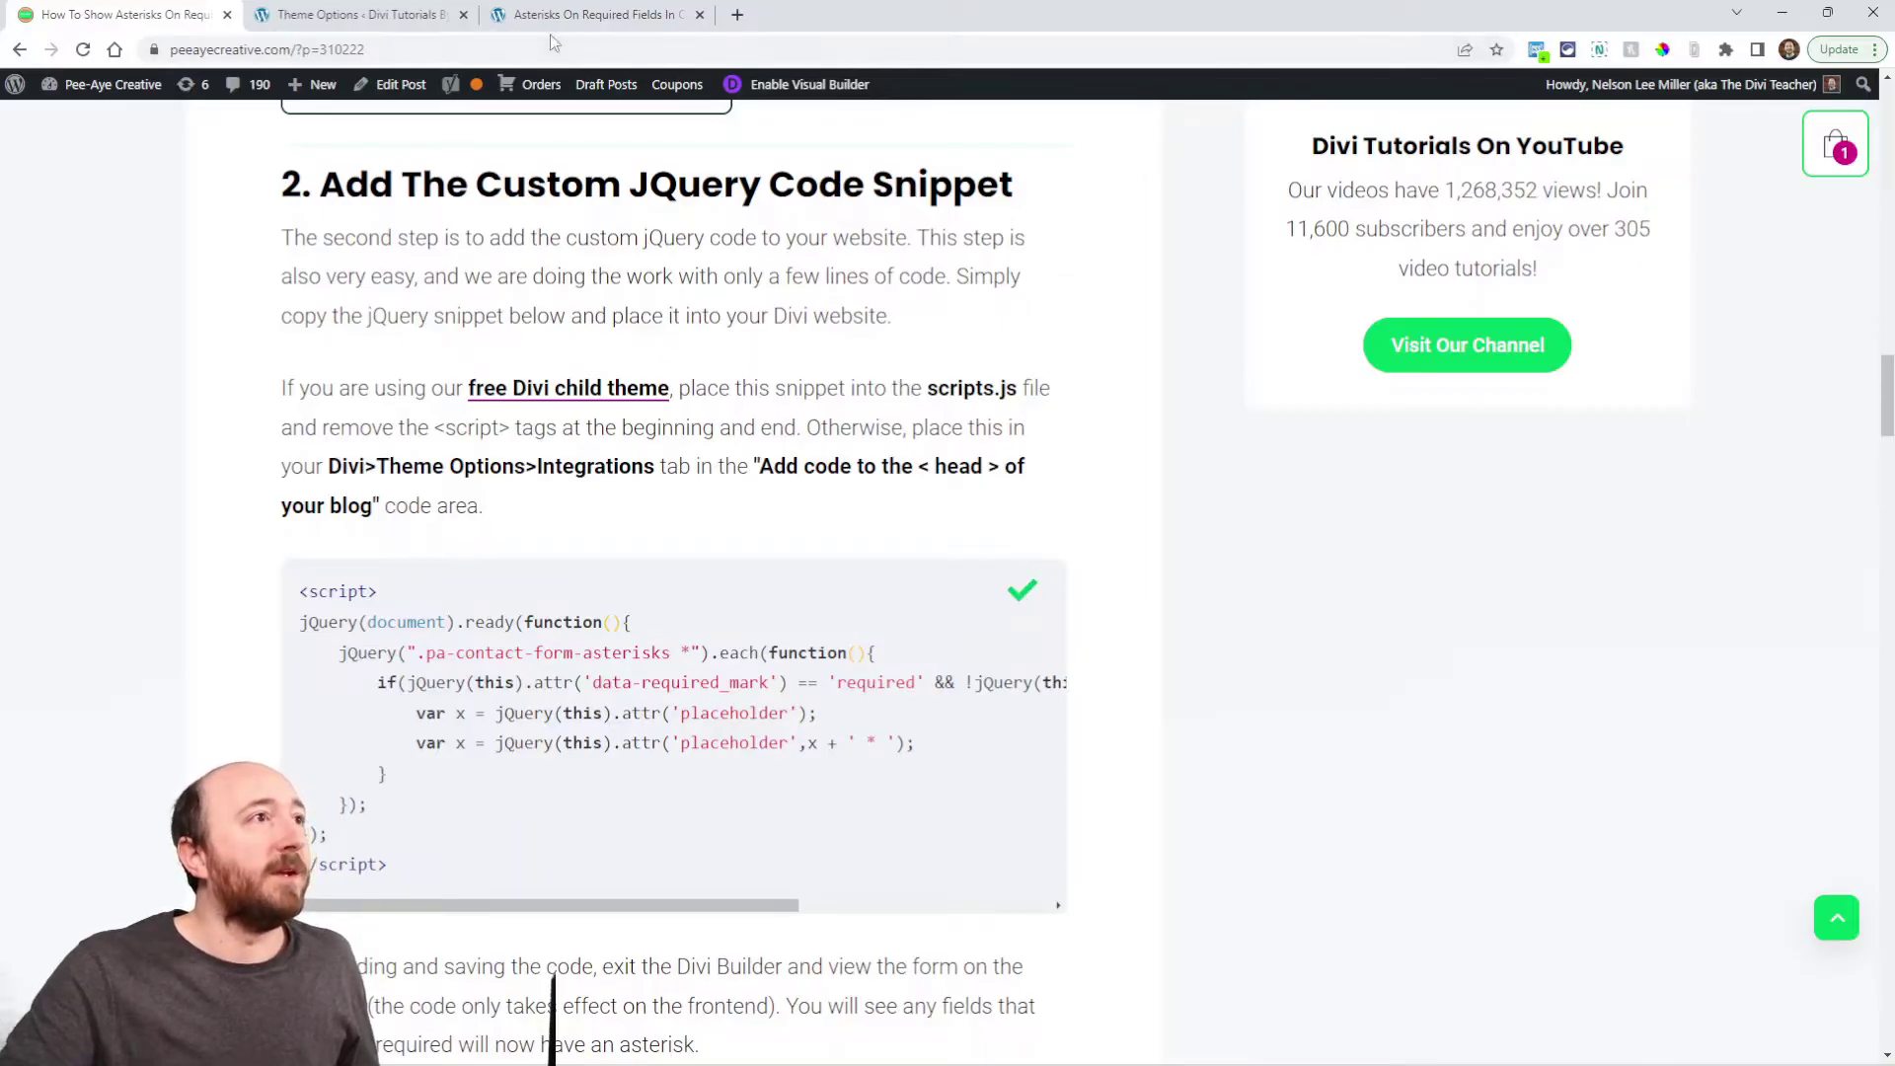
click(575, 15)
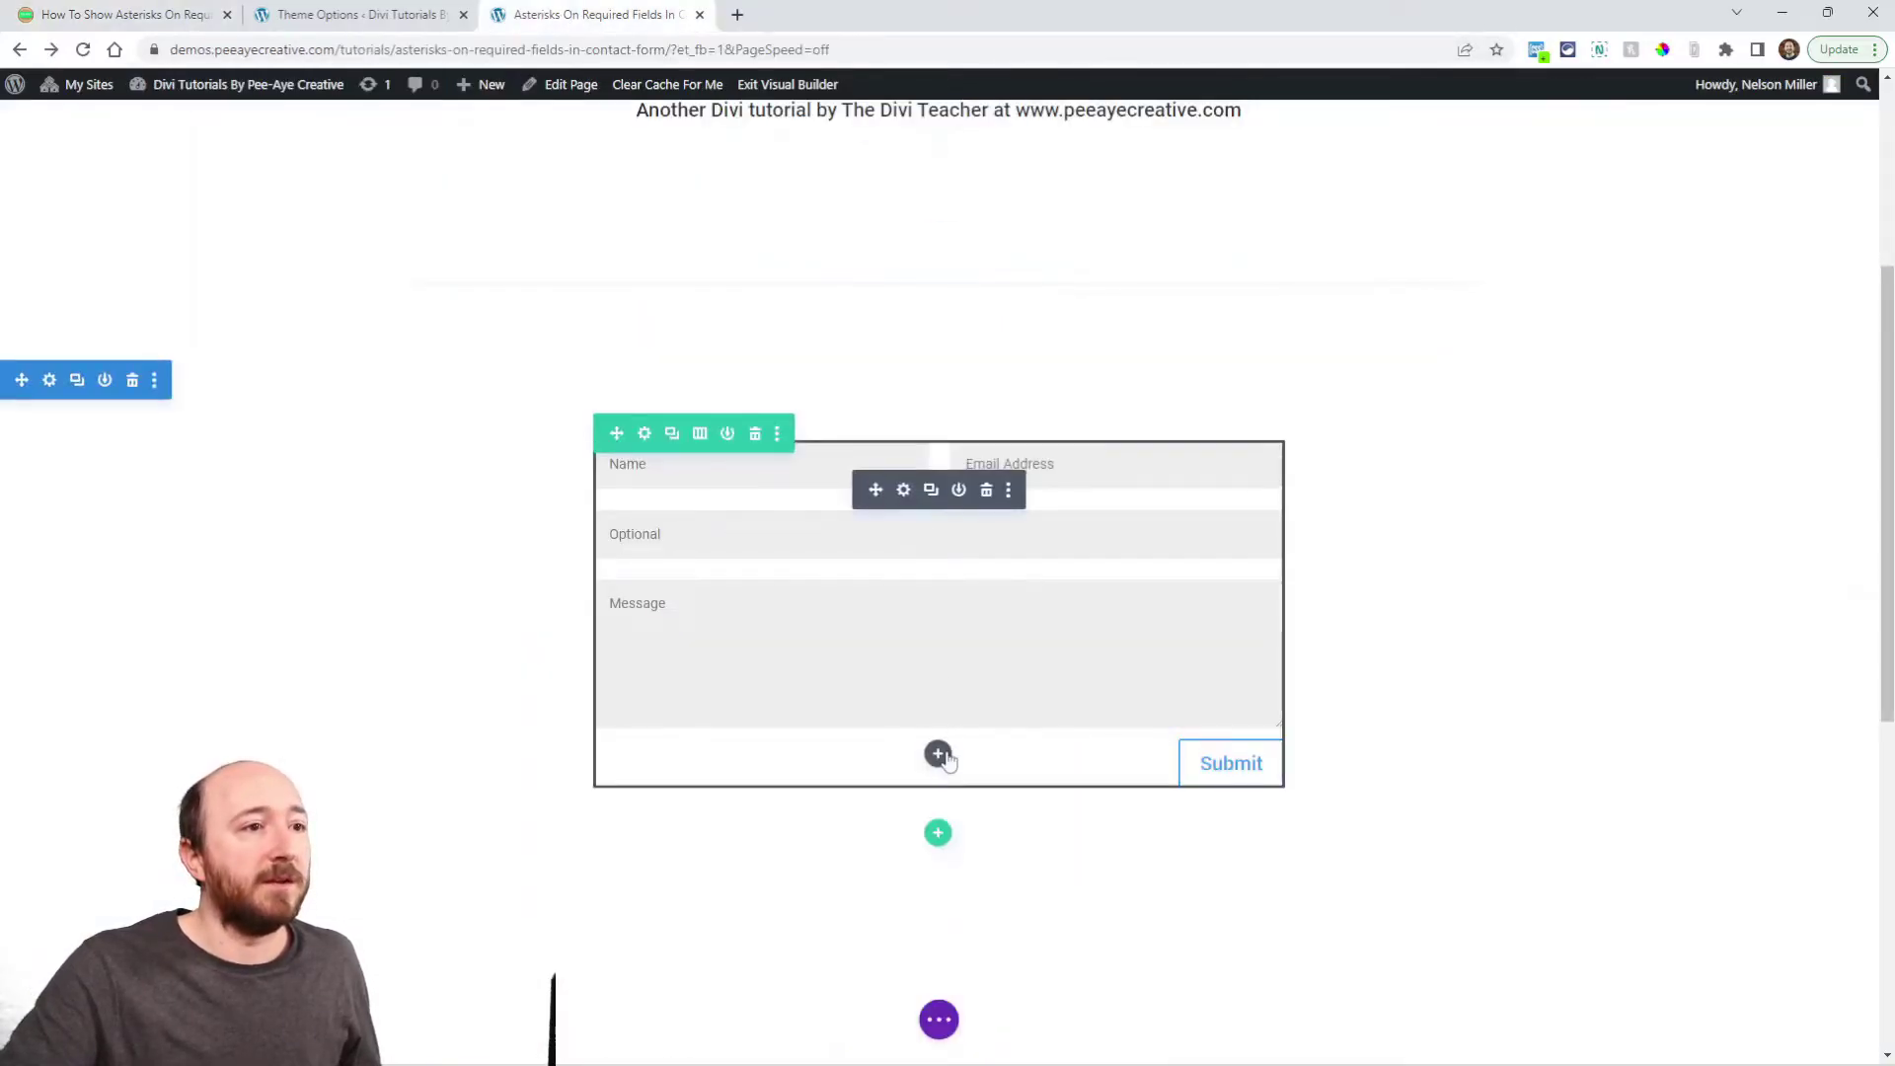
Step: Add a Code module below the contact form and paste the copied jQuery snippet into it
click(938, 755)
text(code)
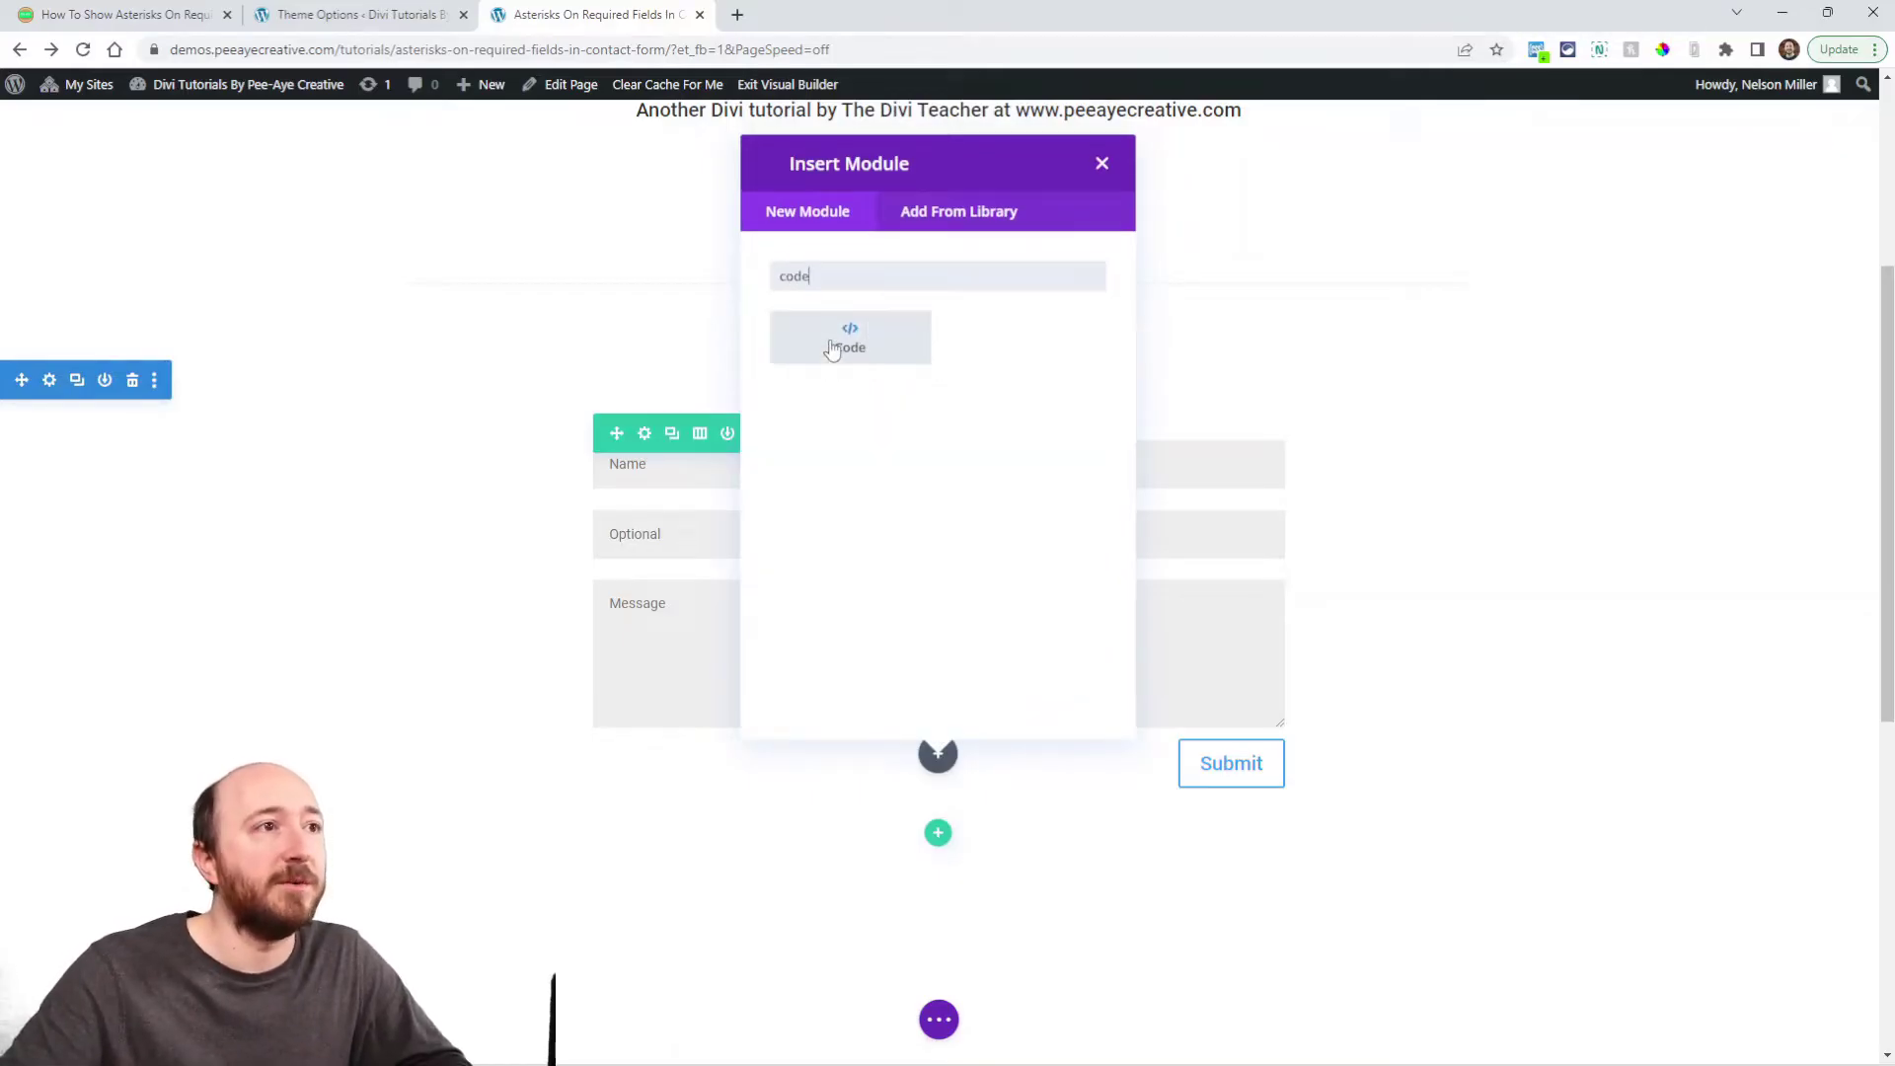
click(832, 562)
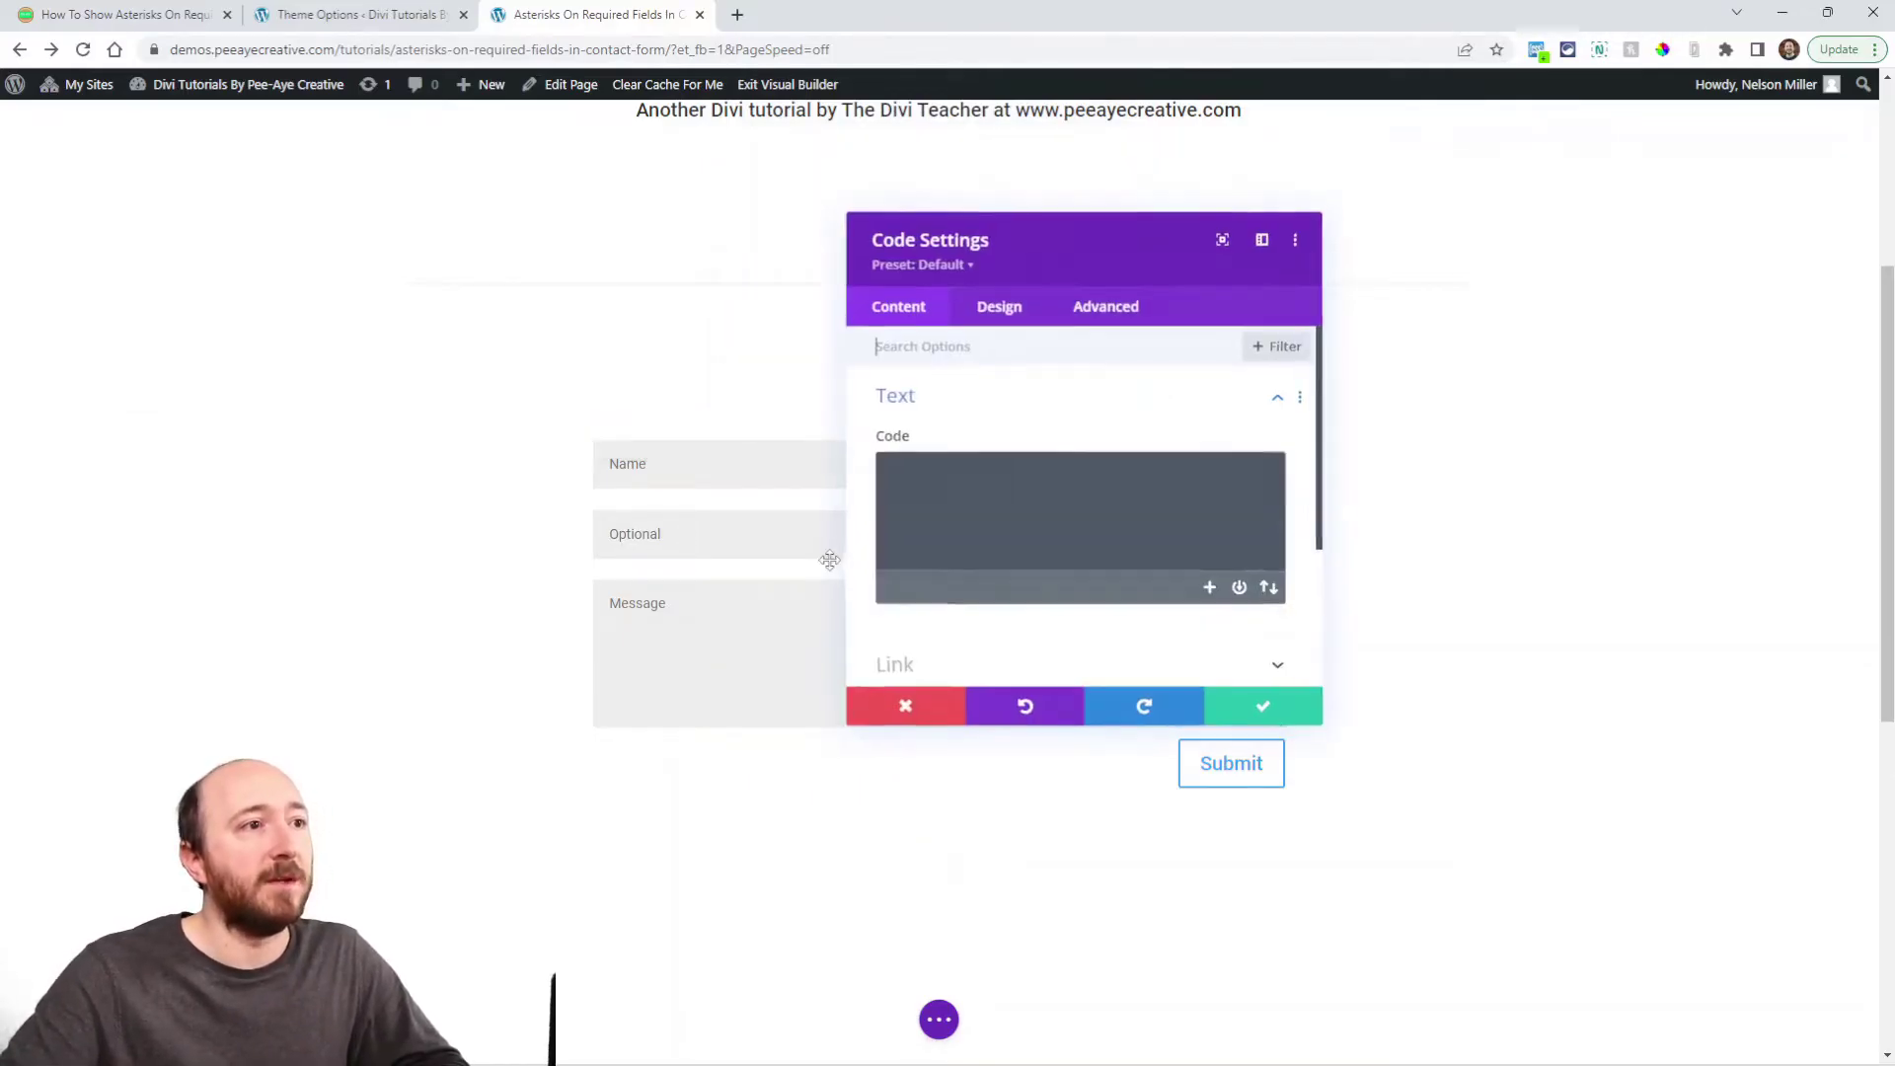
click(969, 506)
key(ctrl+v)
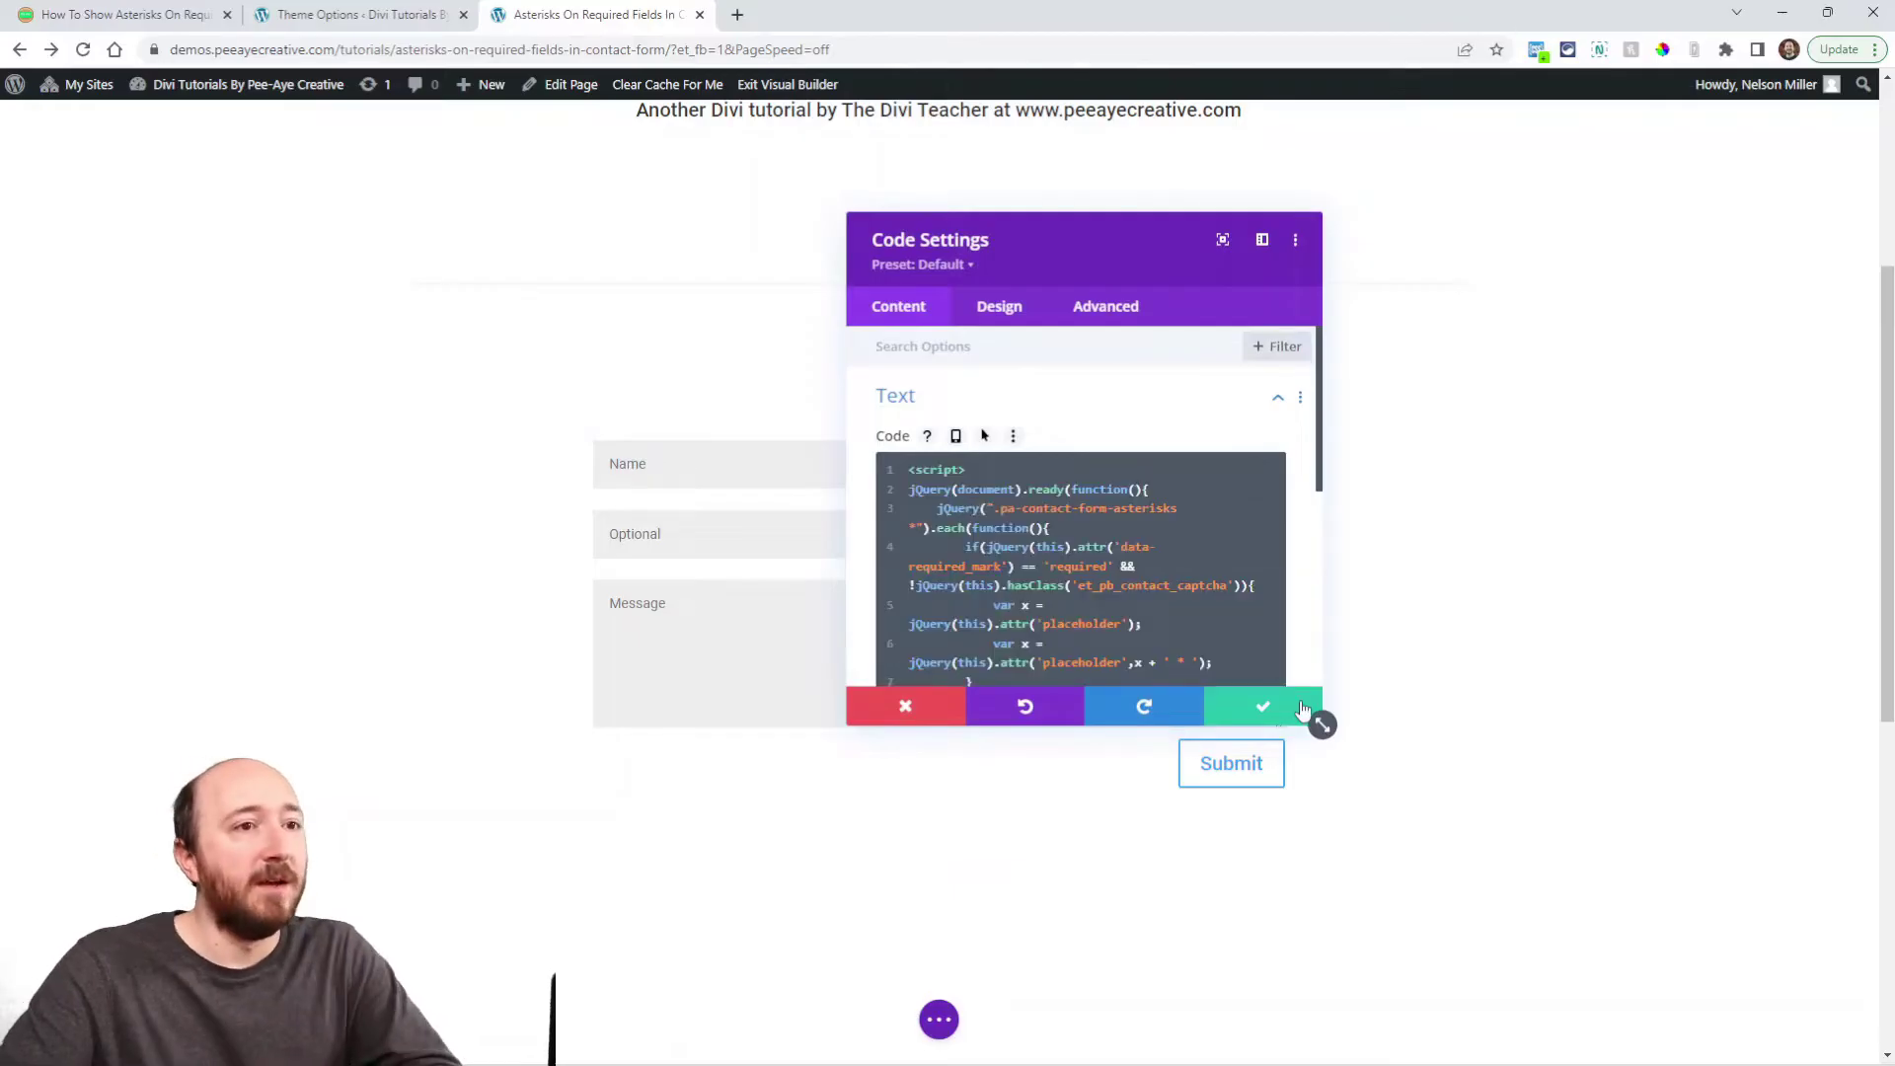
Step: Move the Code Settings panel aside and highlight .pa-contact-form-asterisks, data-required_mark and the asterisk string
drag(1323, 725, 1489, 811)
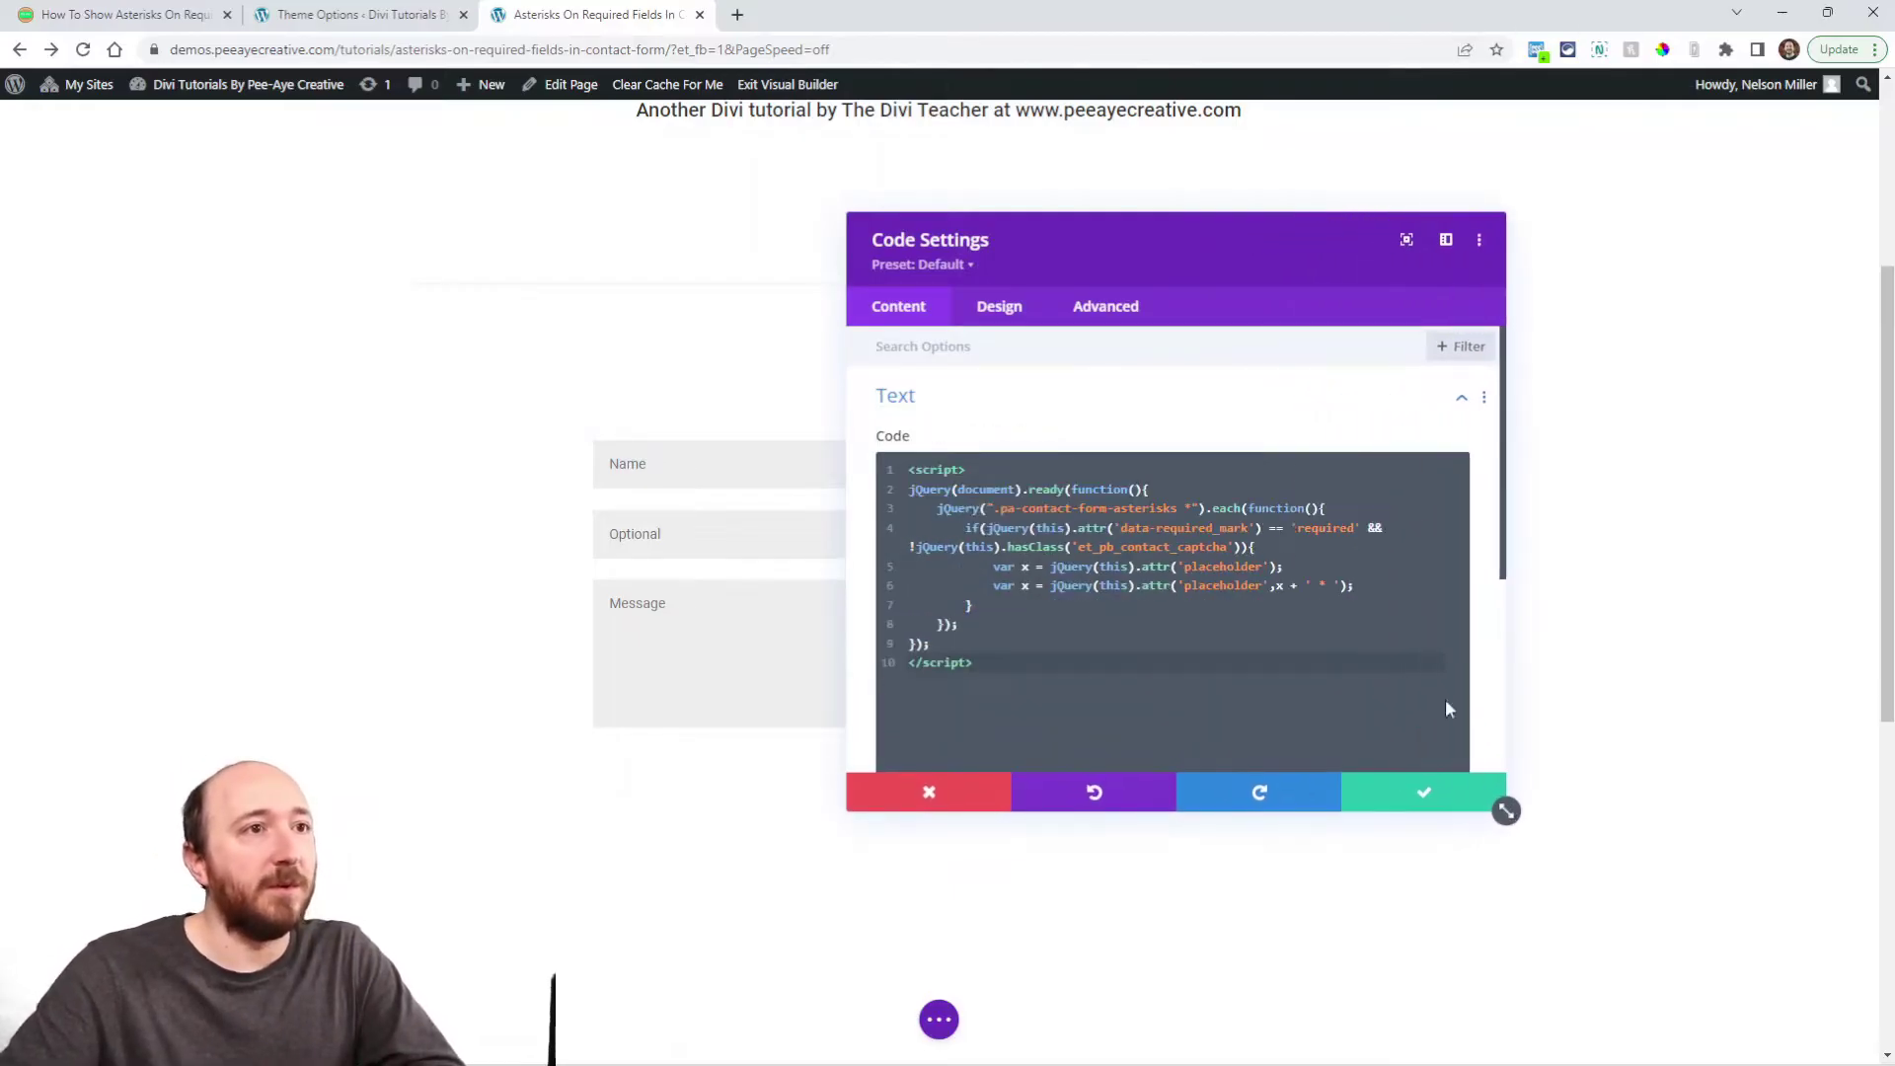
drag(1206, 257, 1360, 205)
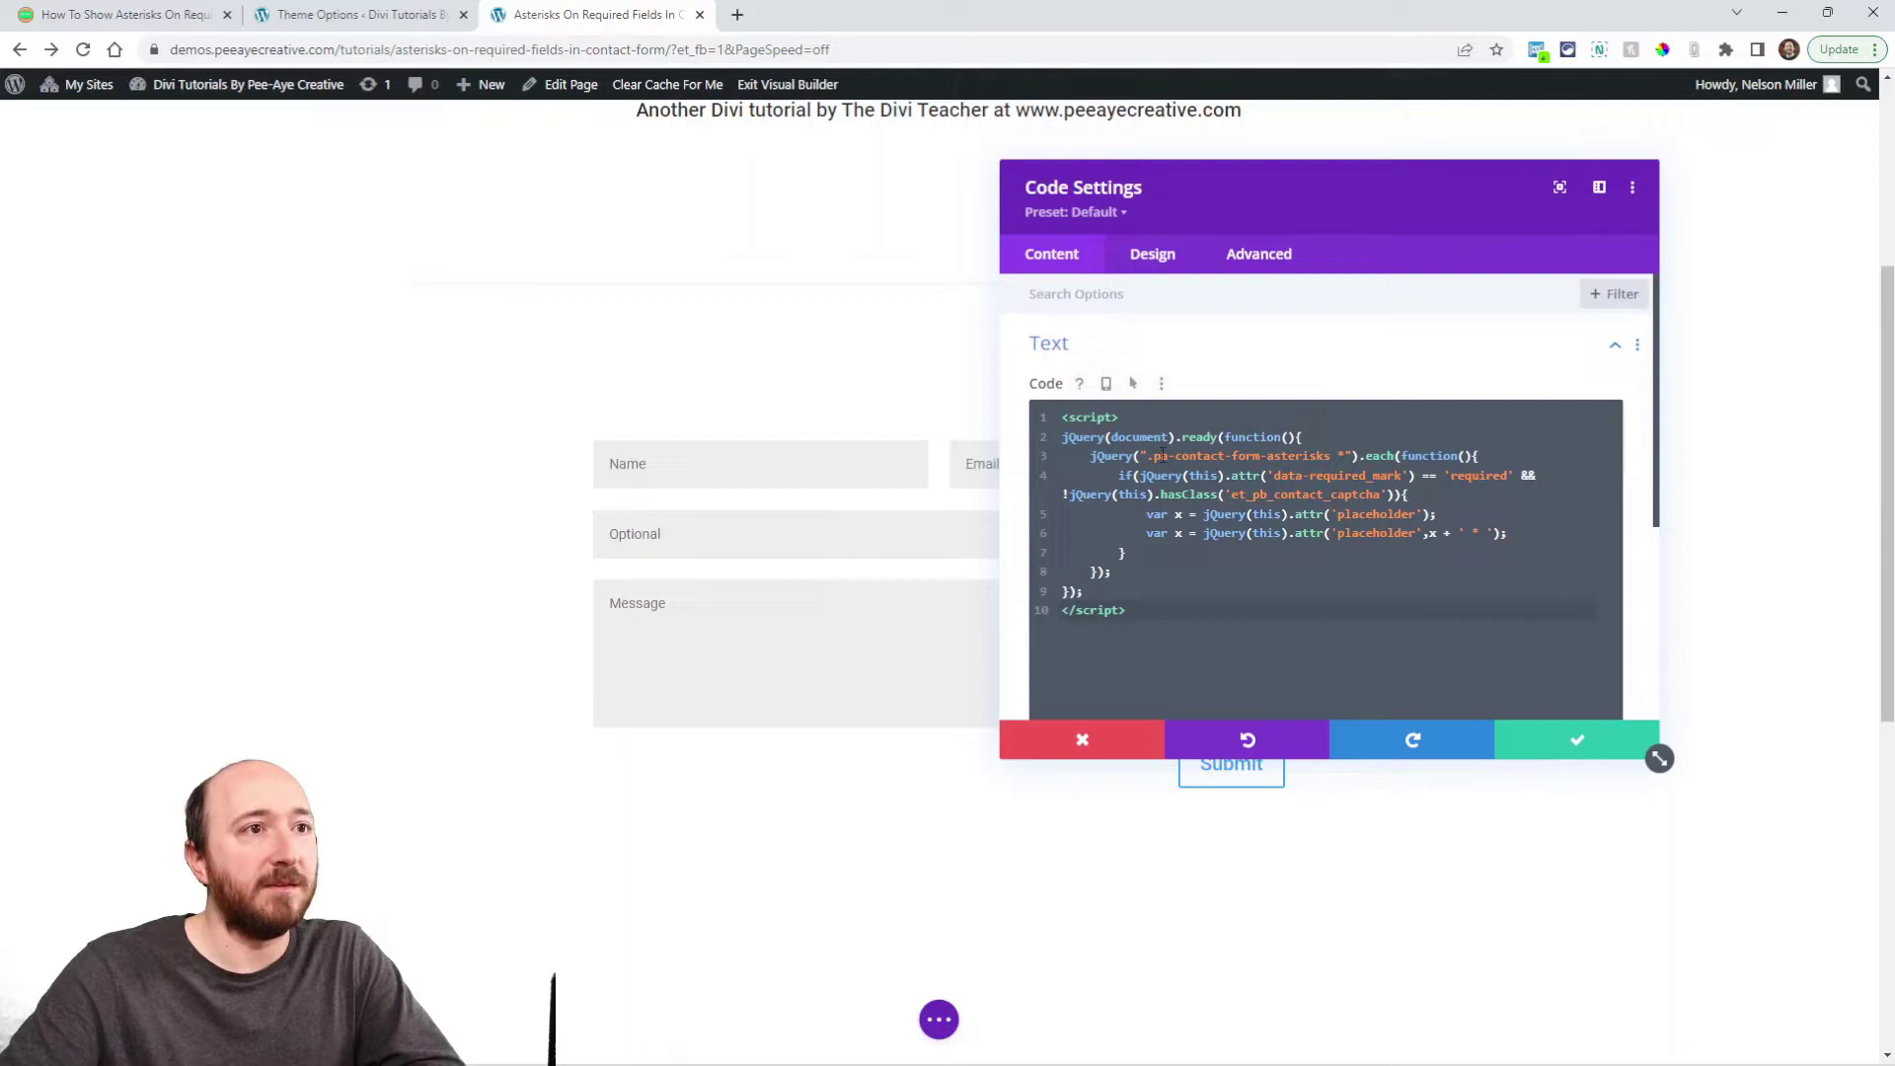
drag(1152, 457, 1331, 460)
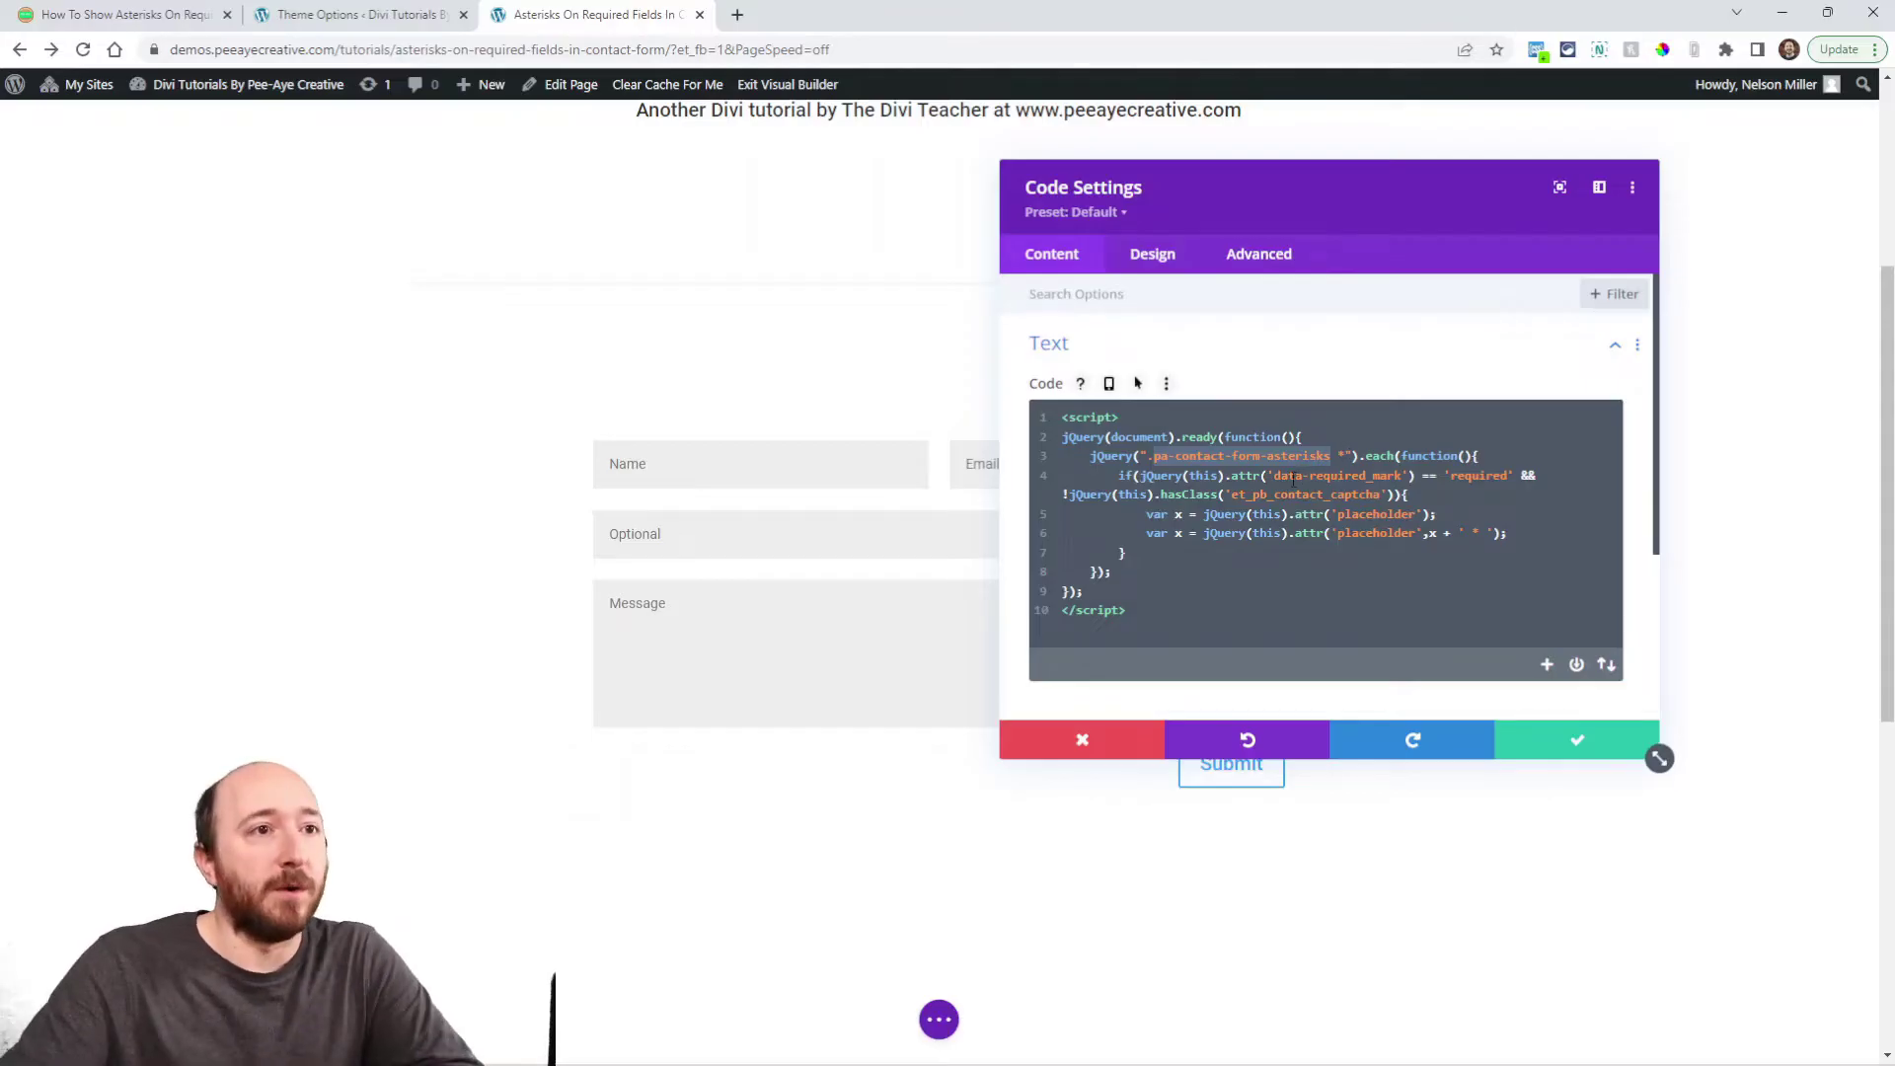
drag(1275, 476, 1511, 477)
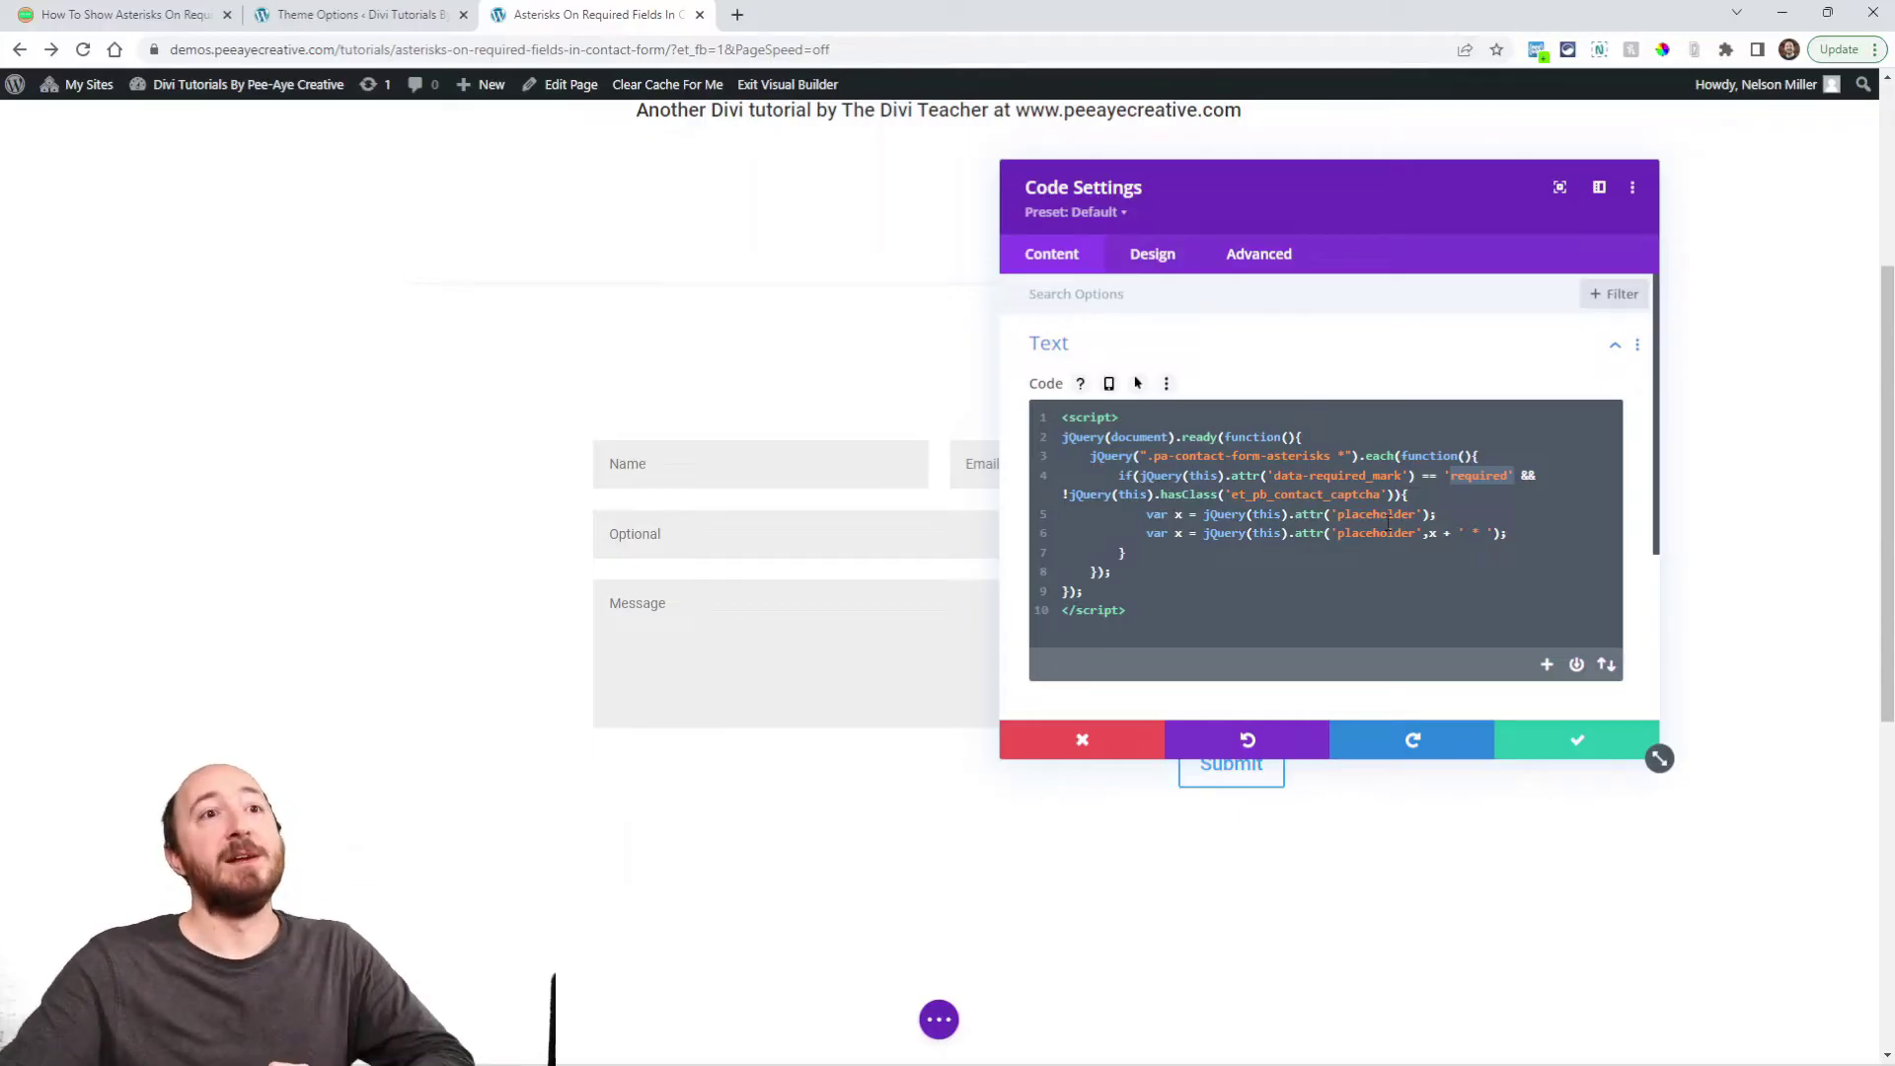
double_click(1475, 533)
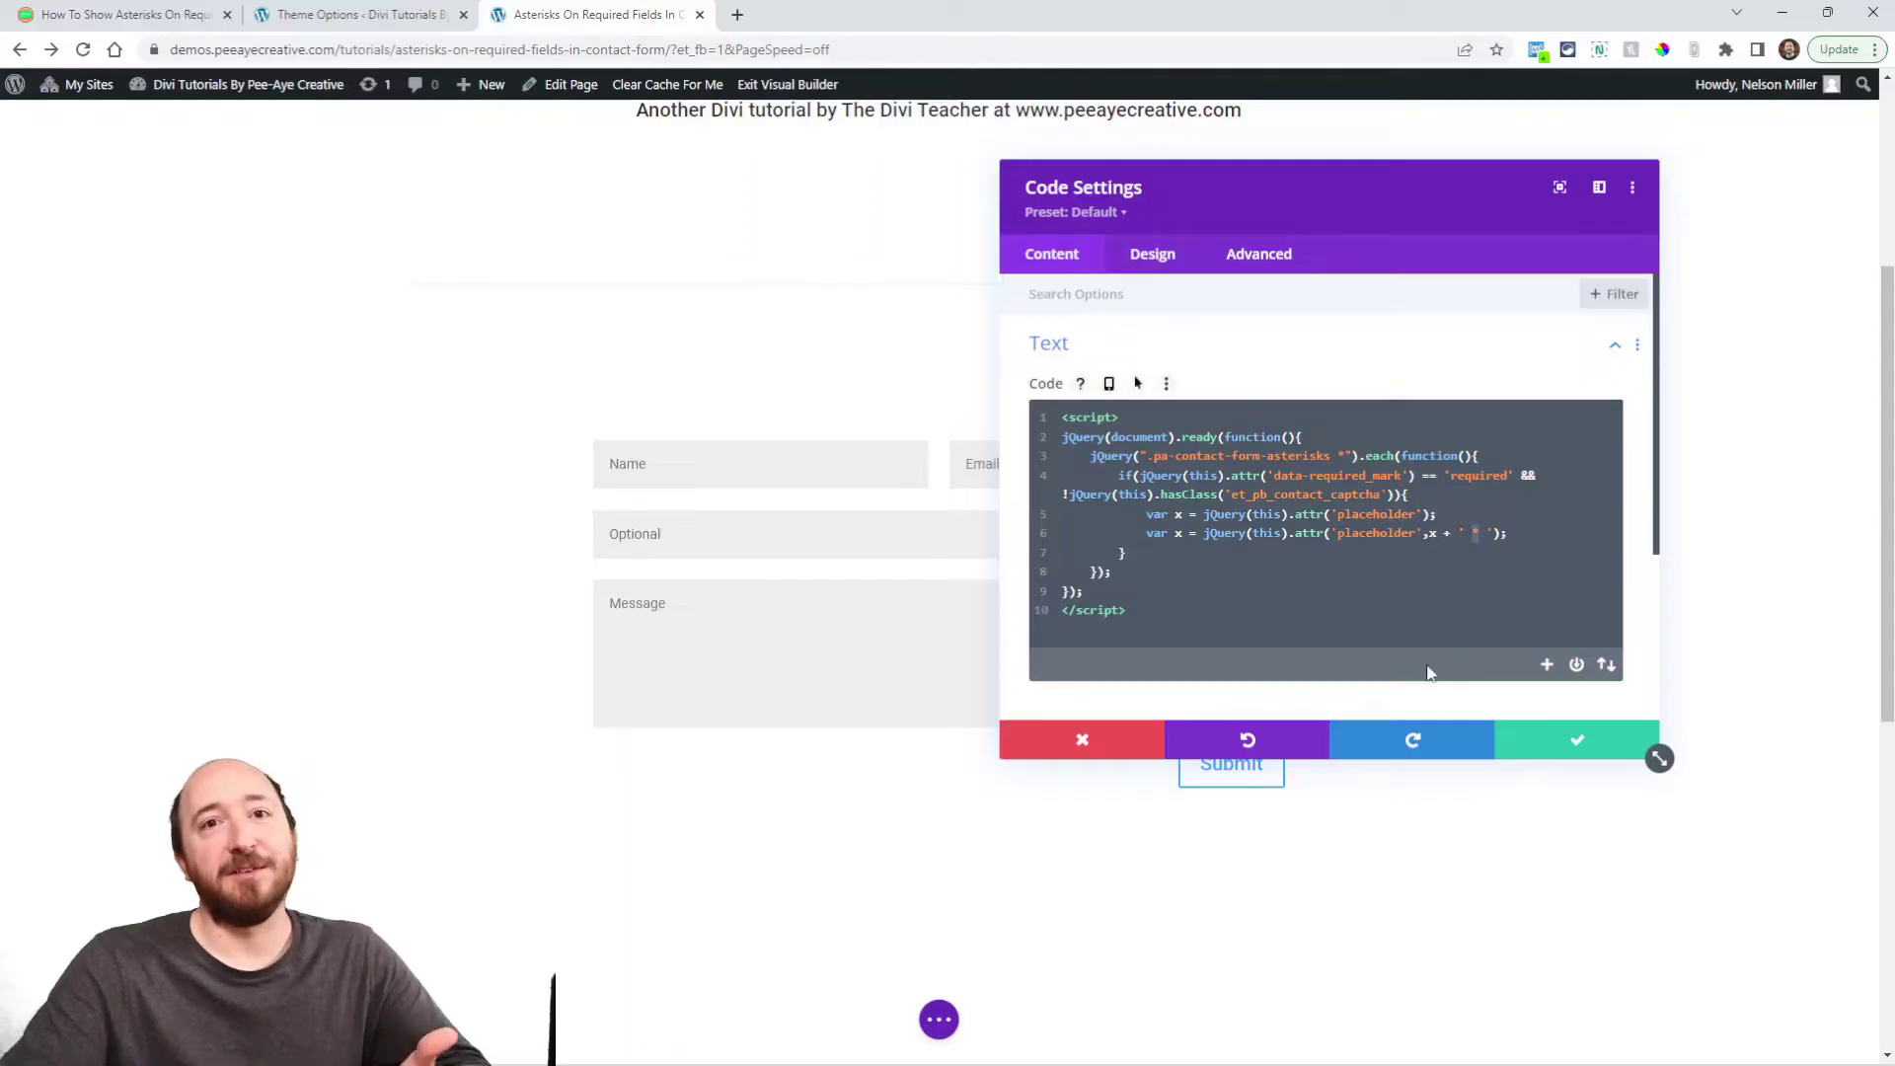
Step: Save the Code module, then toggle the Name field's Required Field off and back on
click(1558, 743)
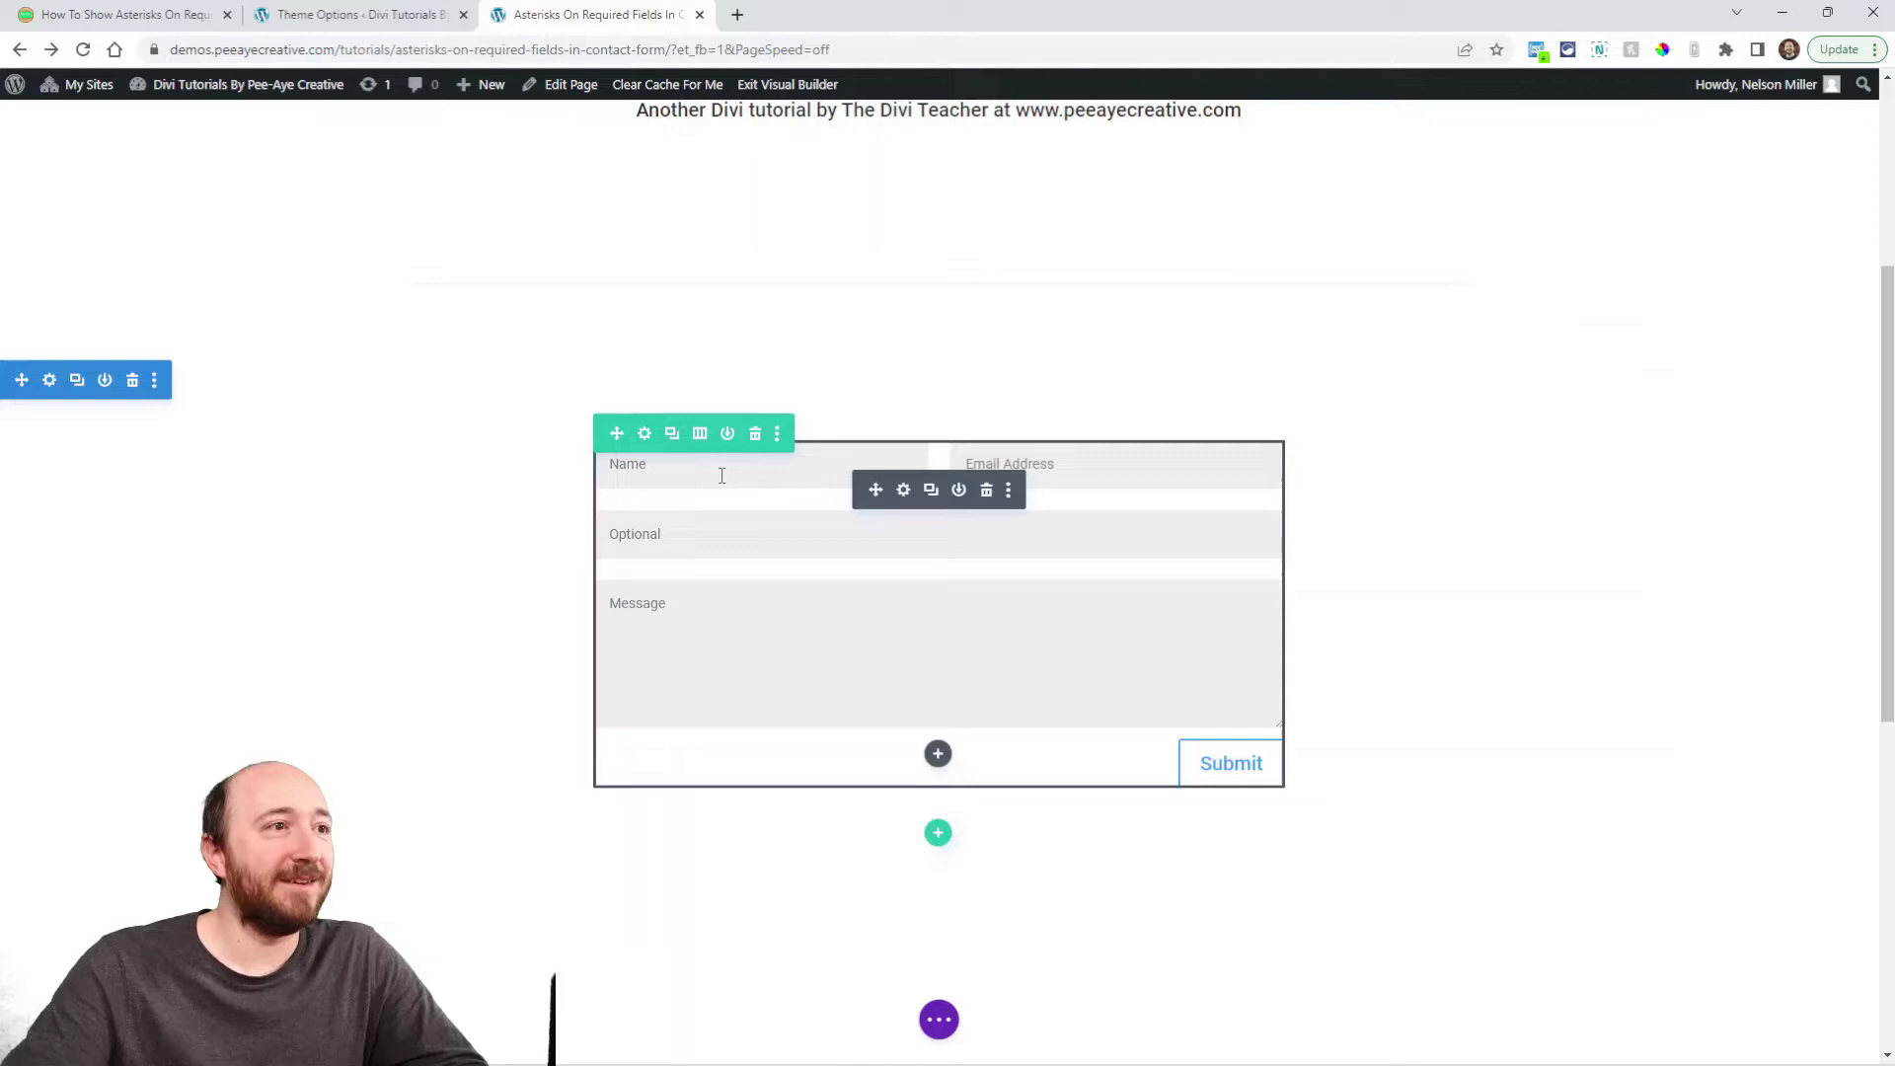
click(902, 491)
click(1047, 365)
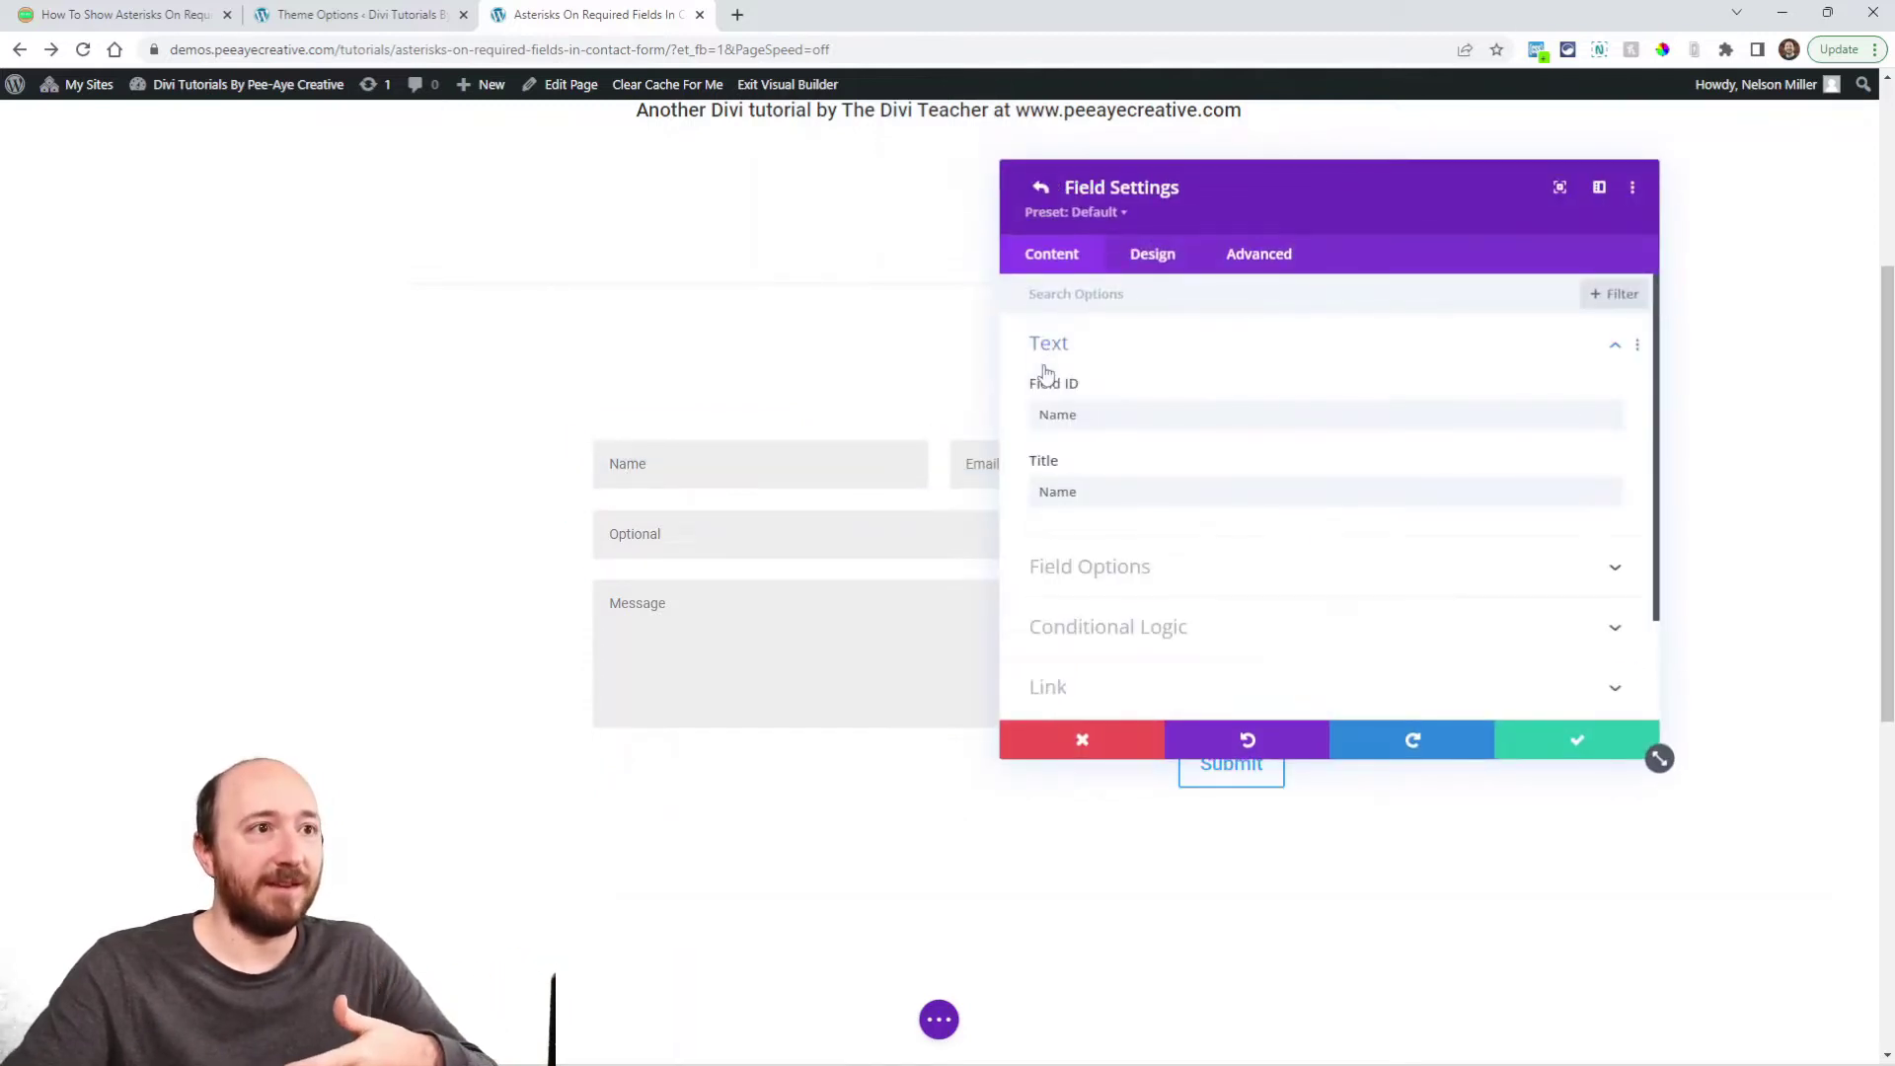
click(1087, 564)
scroll(1086, 506, down, 2)
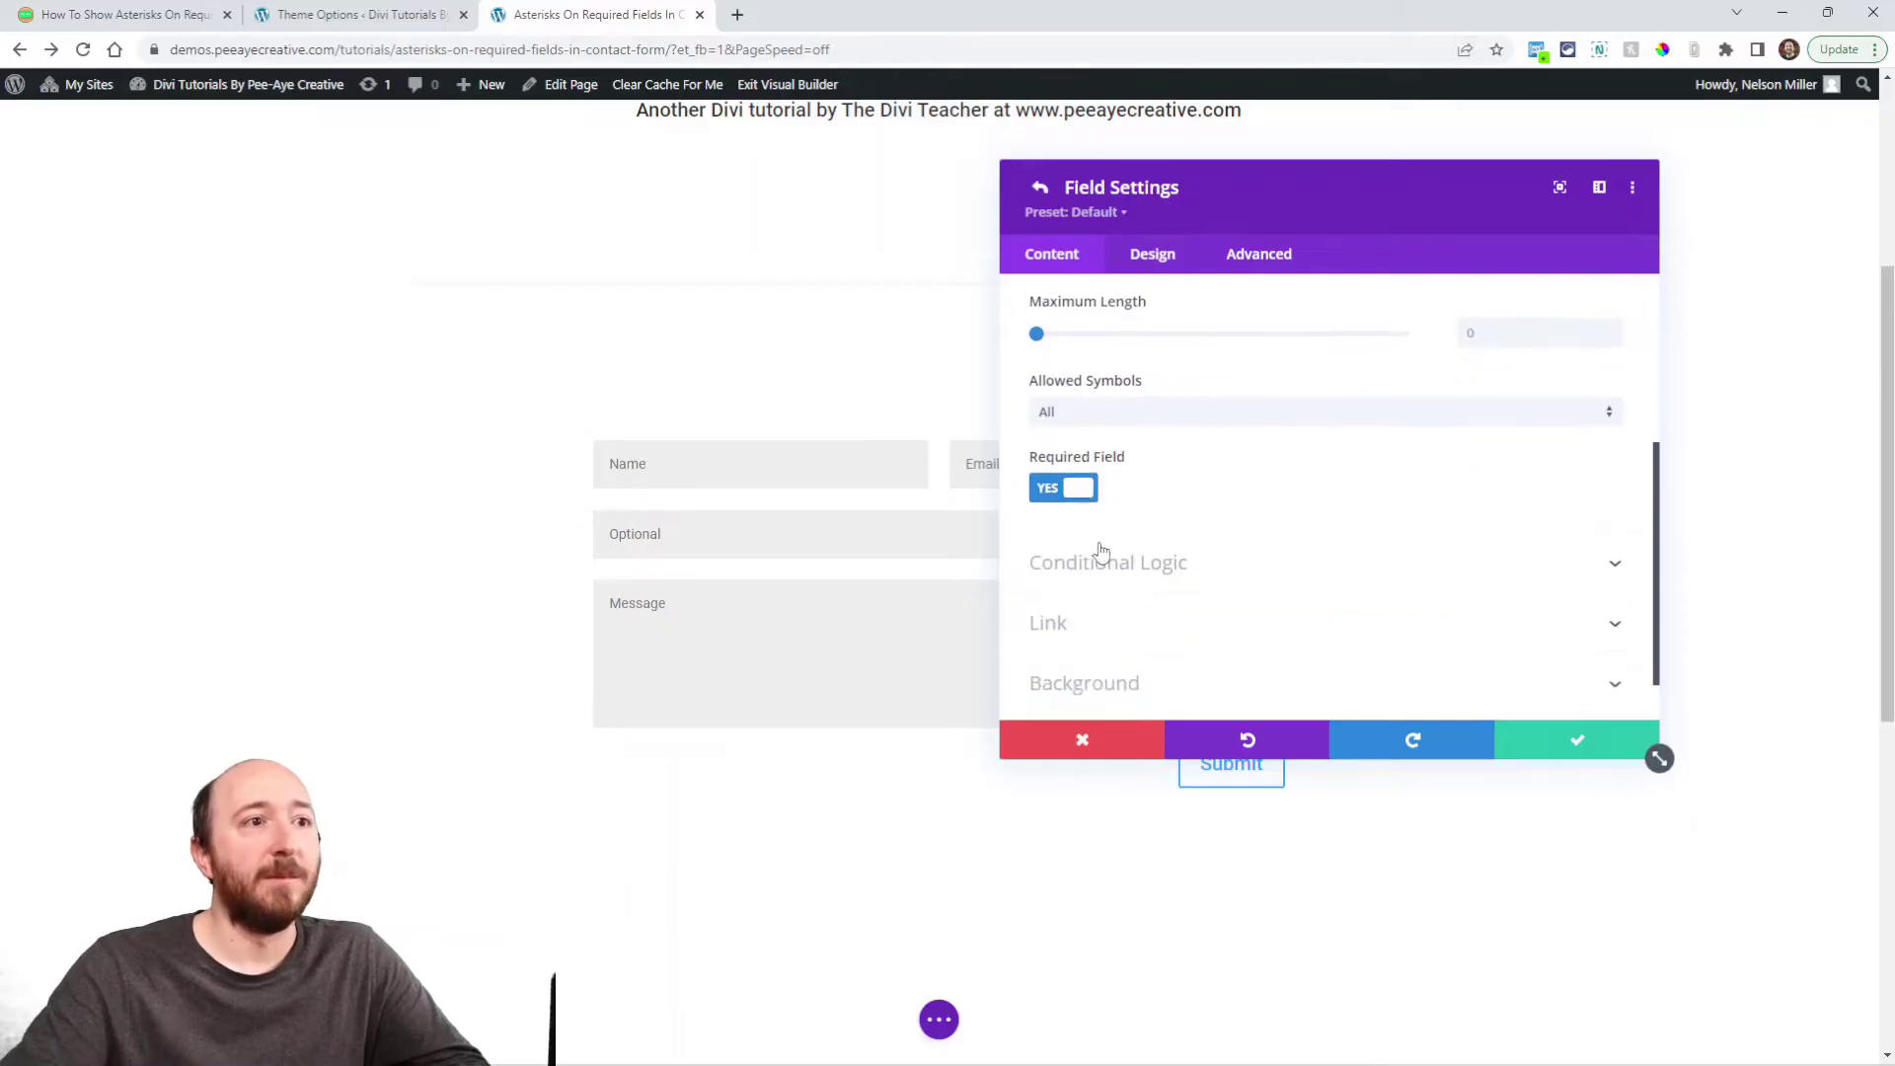
click(1065, 488)
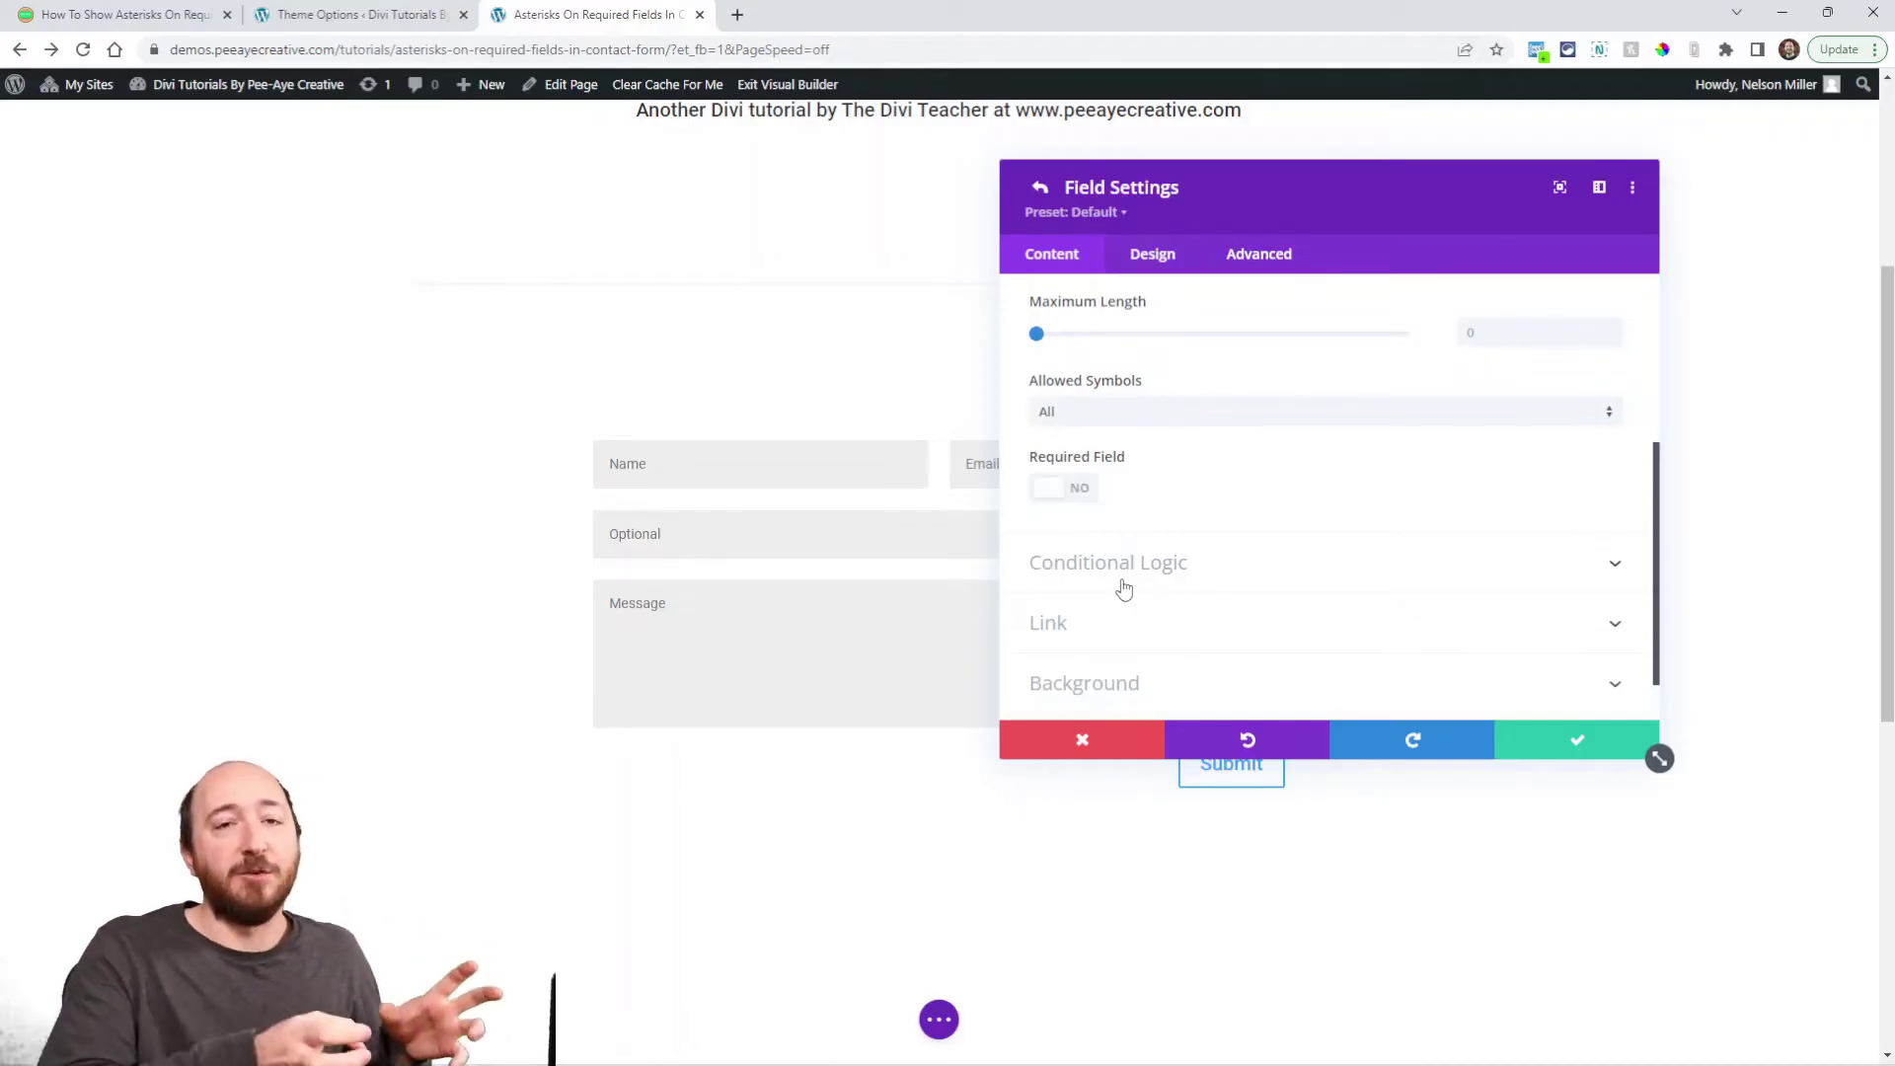
click(1065, 493)
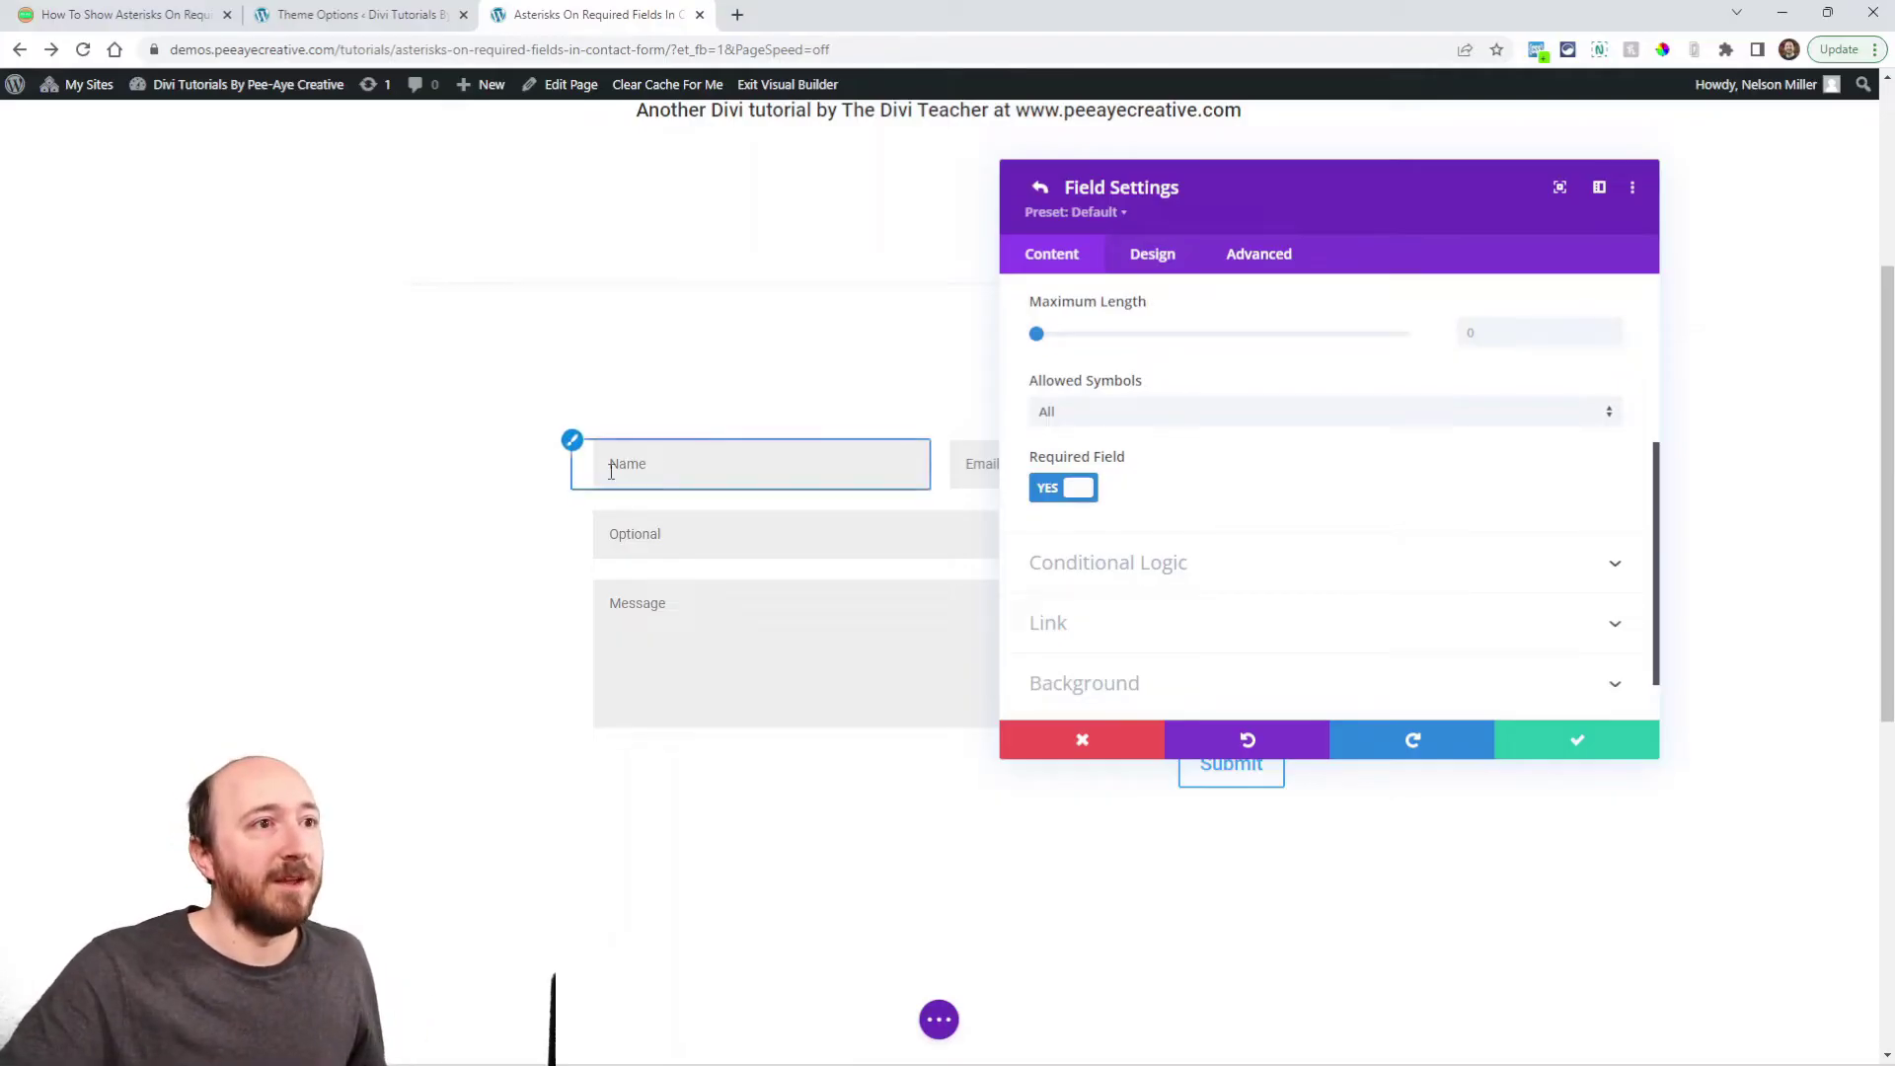
Step: Save the Name field settings and exit the Visual Builder to the live page
scroll(1481, 592, up, 3)
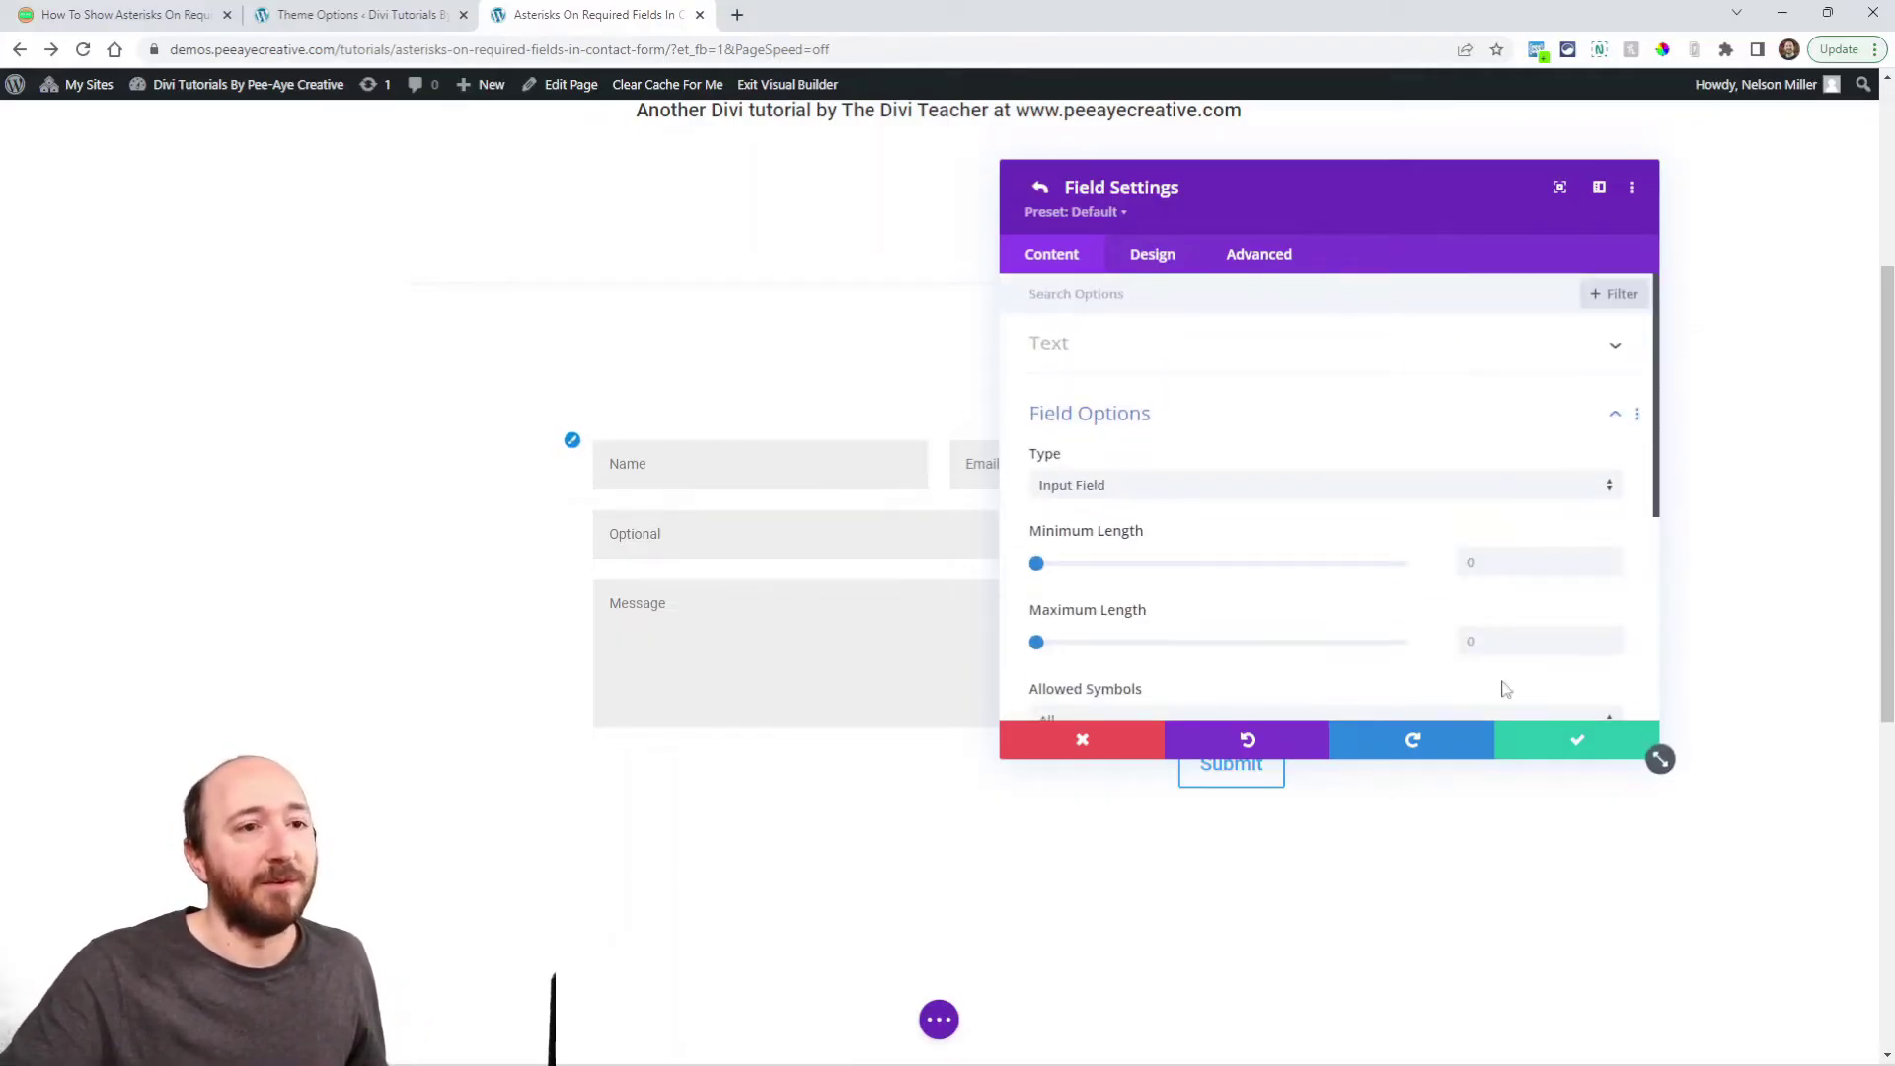
click(1572, 742)
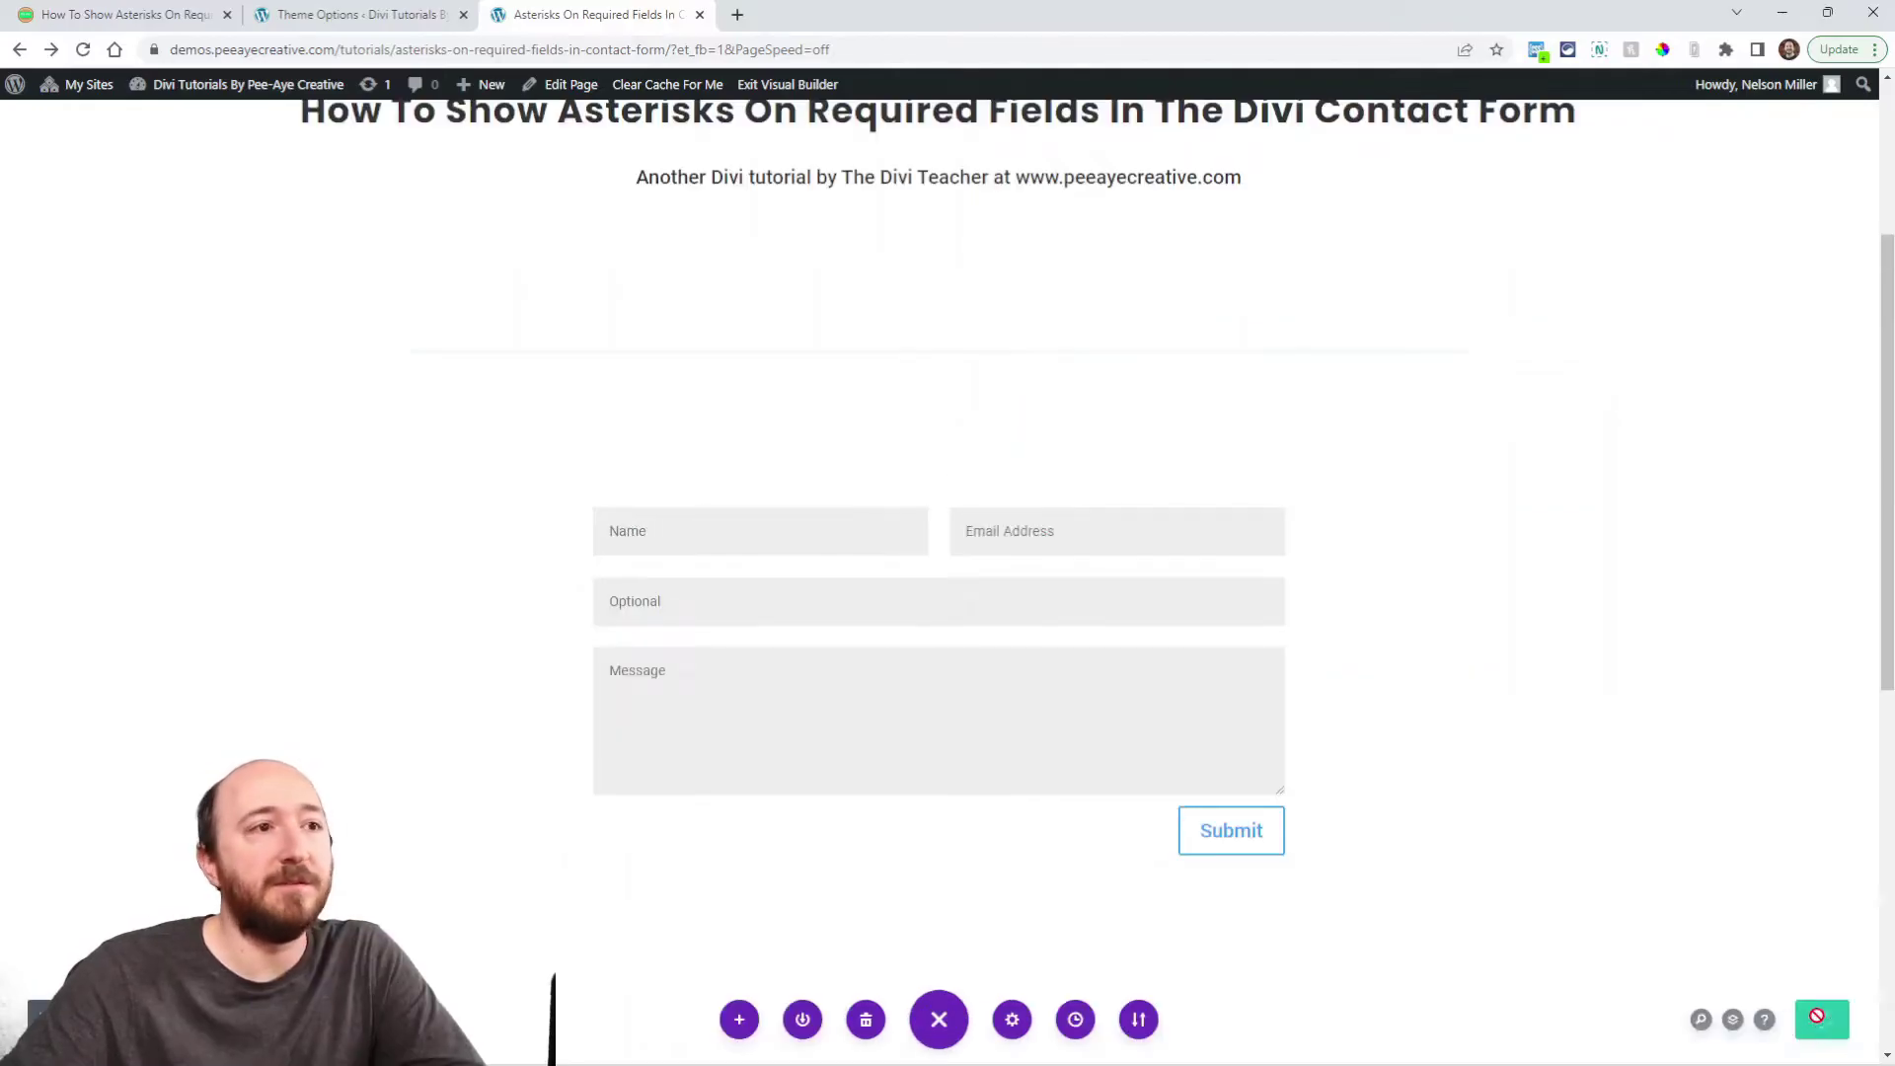
click(773, 86)
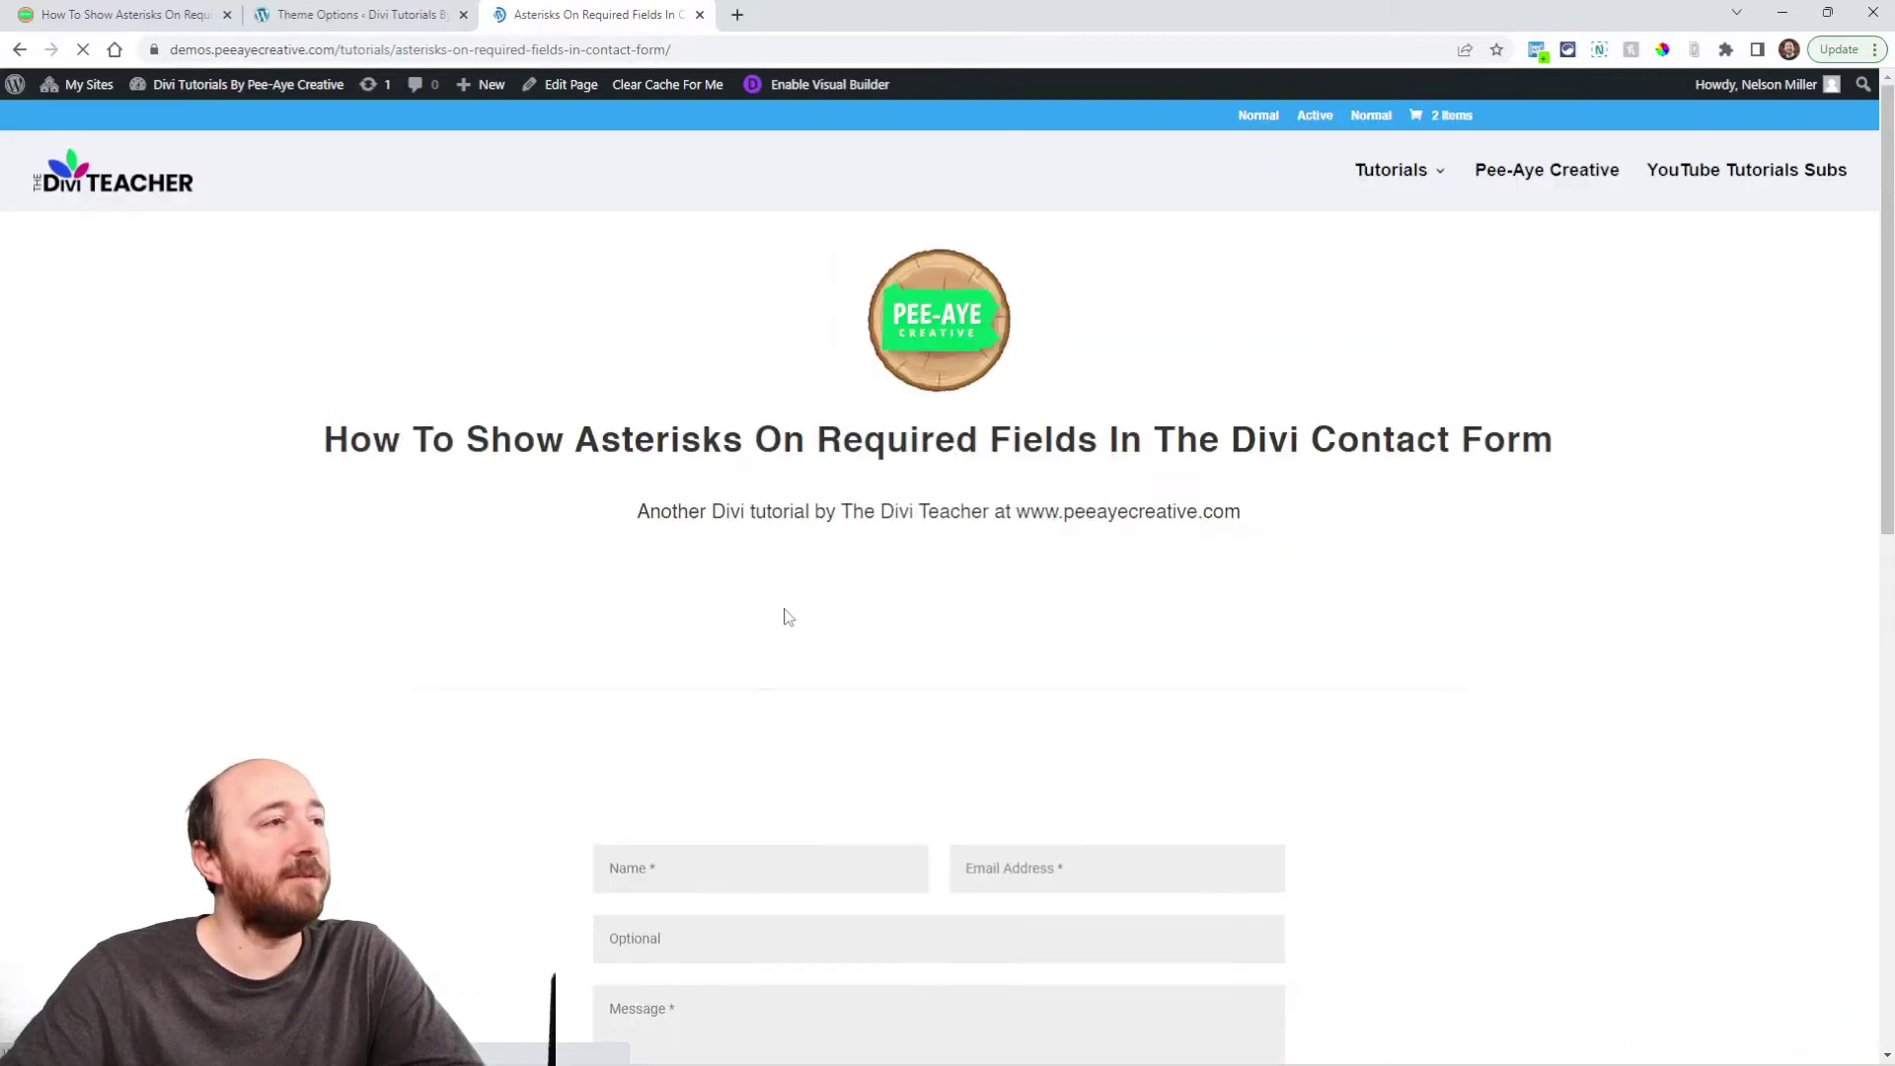
Step: Scroll to the live contact form and submit it empty to trigger the required-field prompts
scroll(785, 618, down, 4)
click(643, 546)
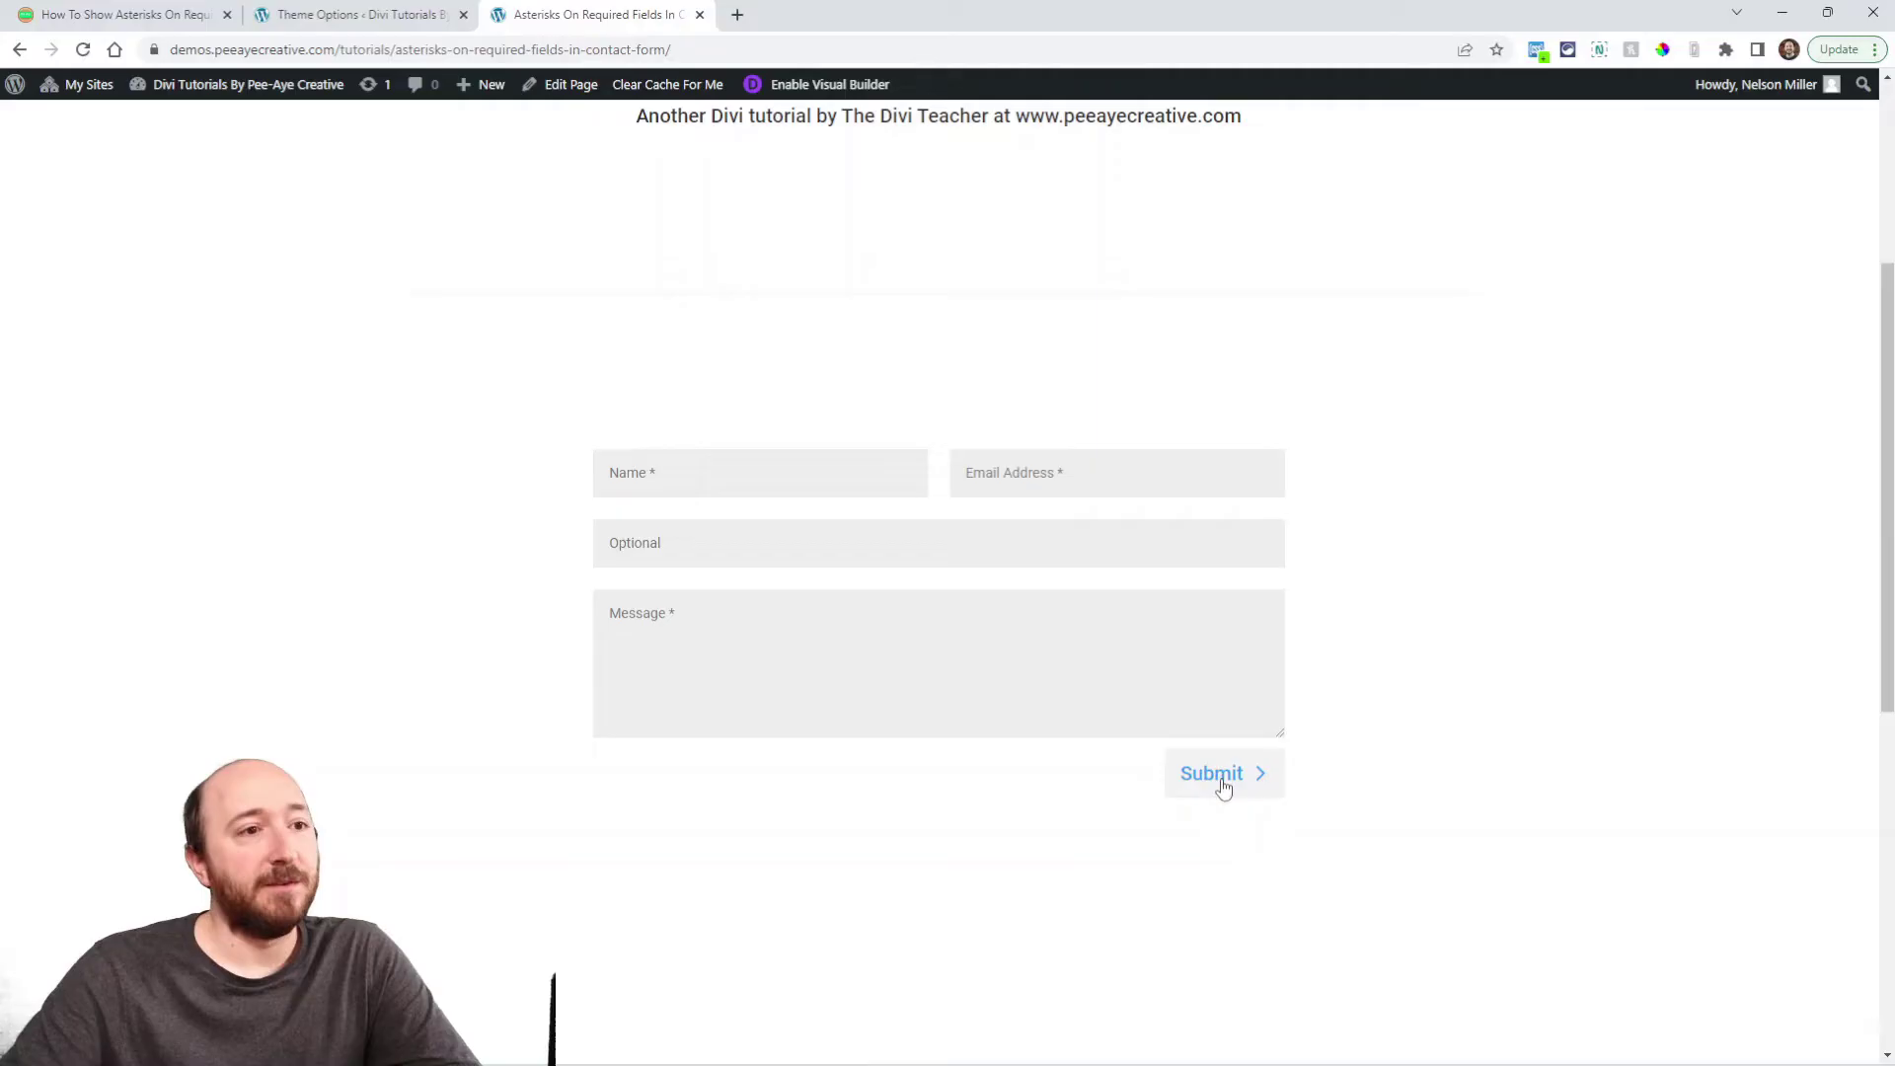
click(1222, 785)
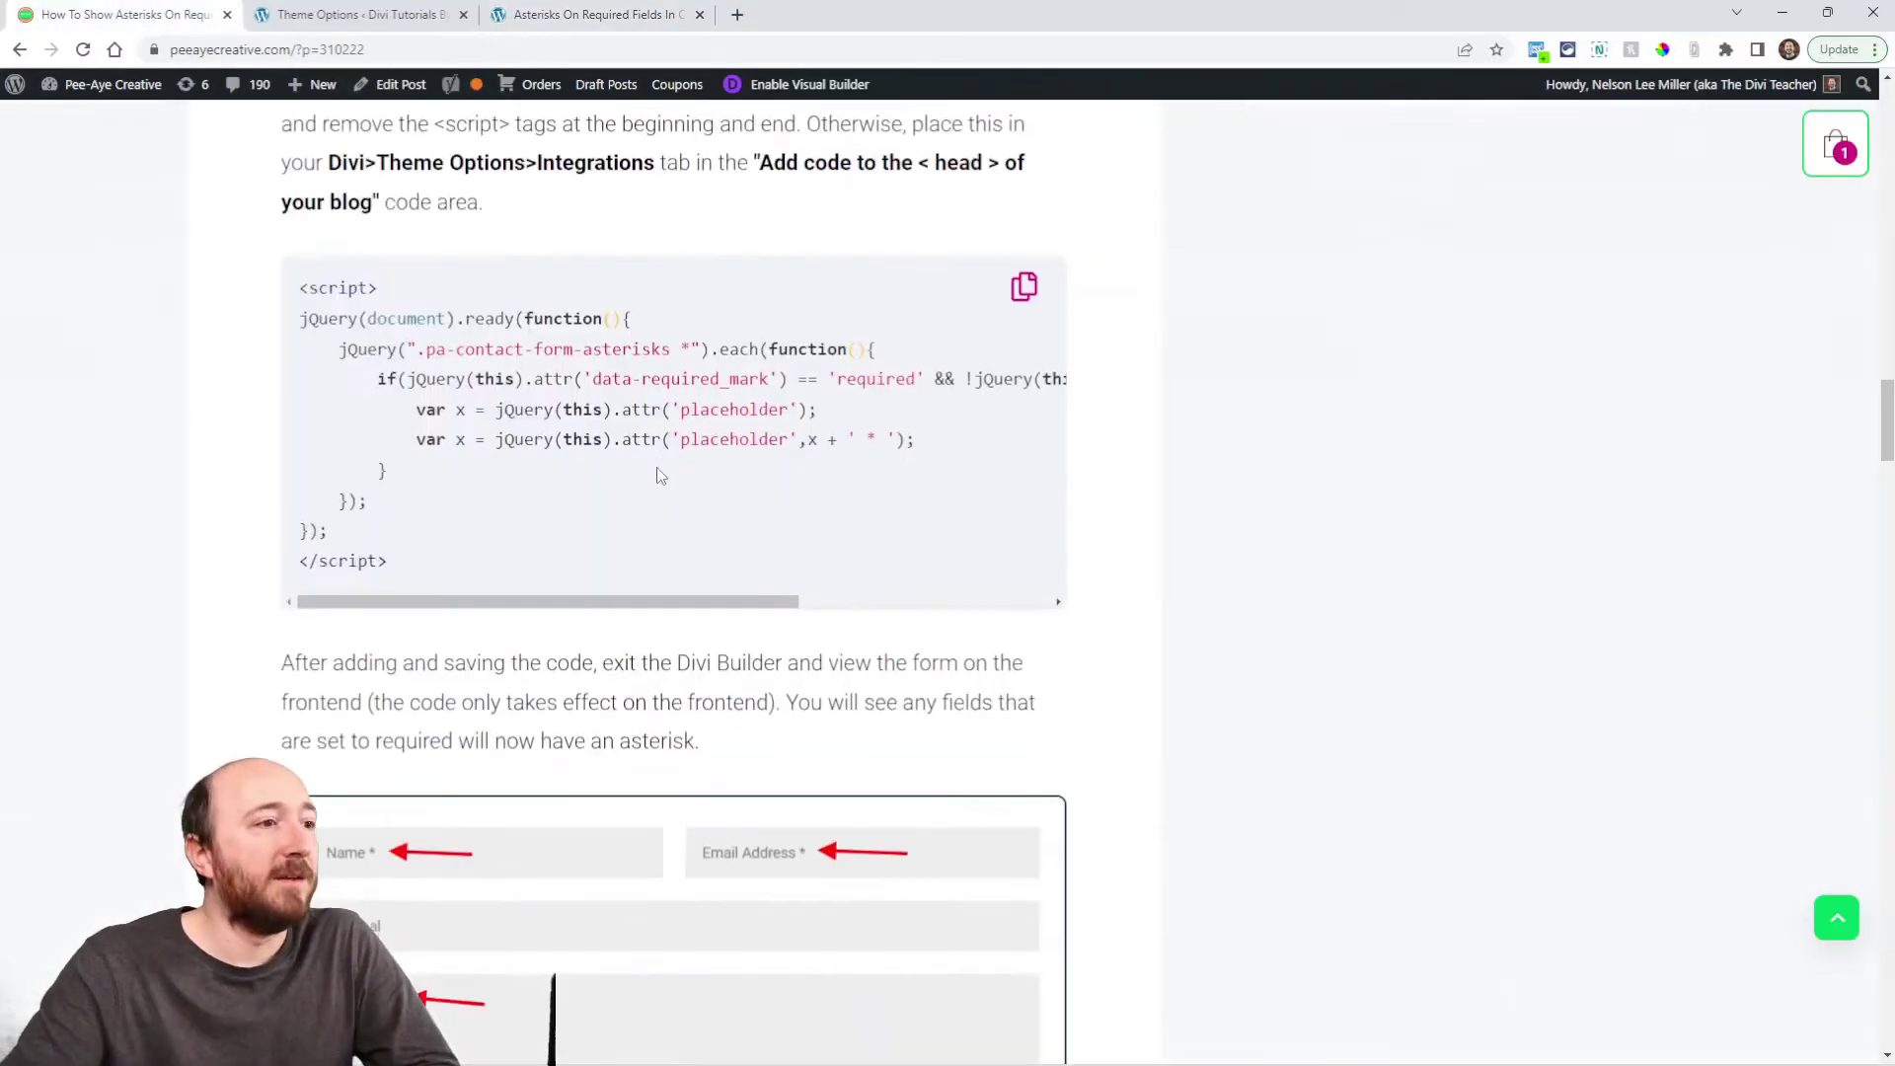
Step: Scroll through the Divi Contact Form Helper section, then return to the demo tab with Ctrl+3
scroll(622, 558, down, 7)
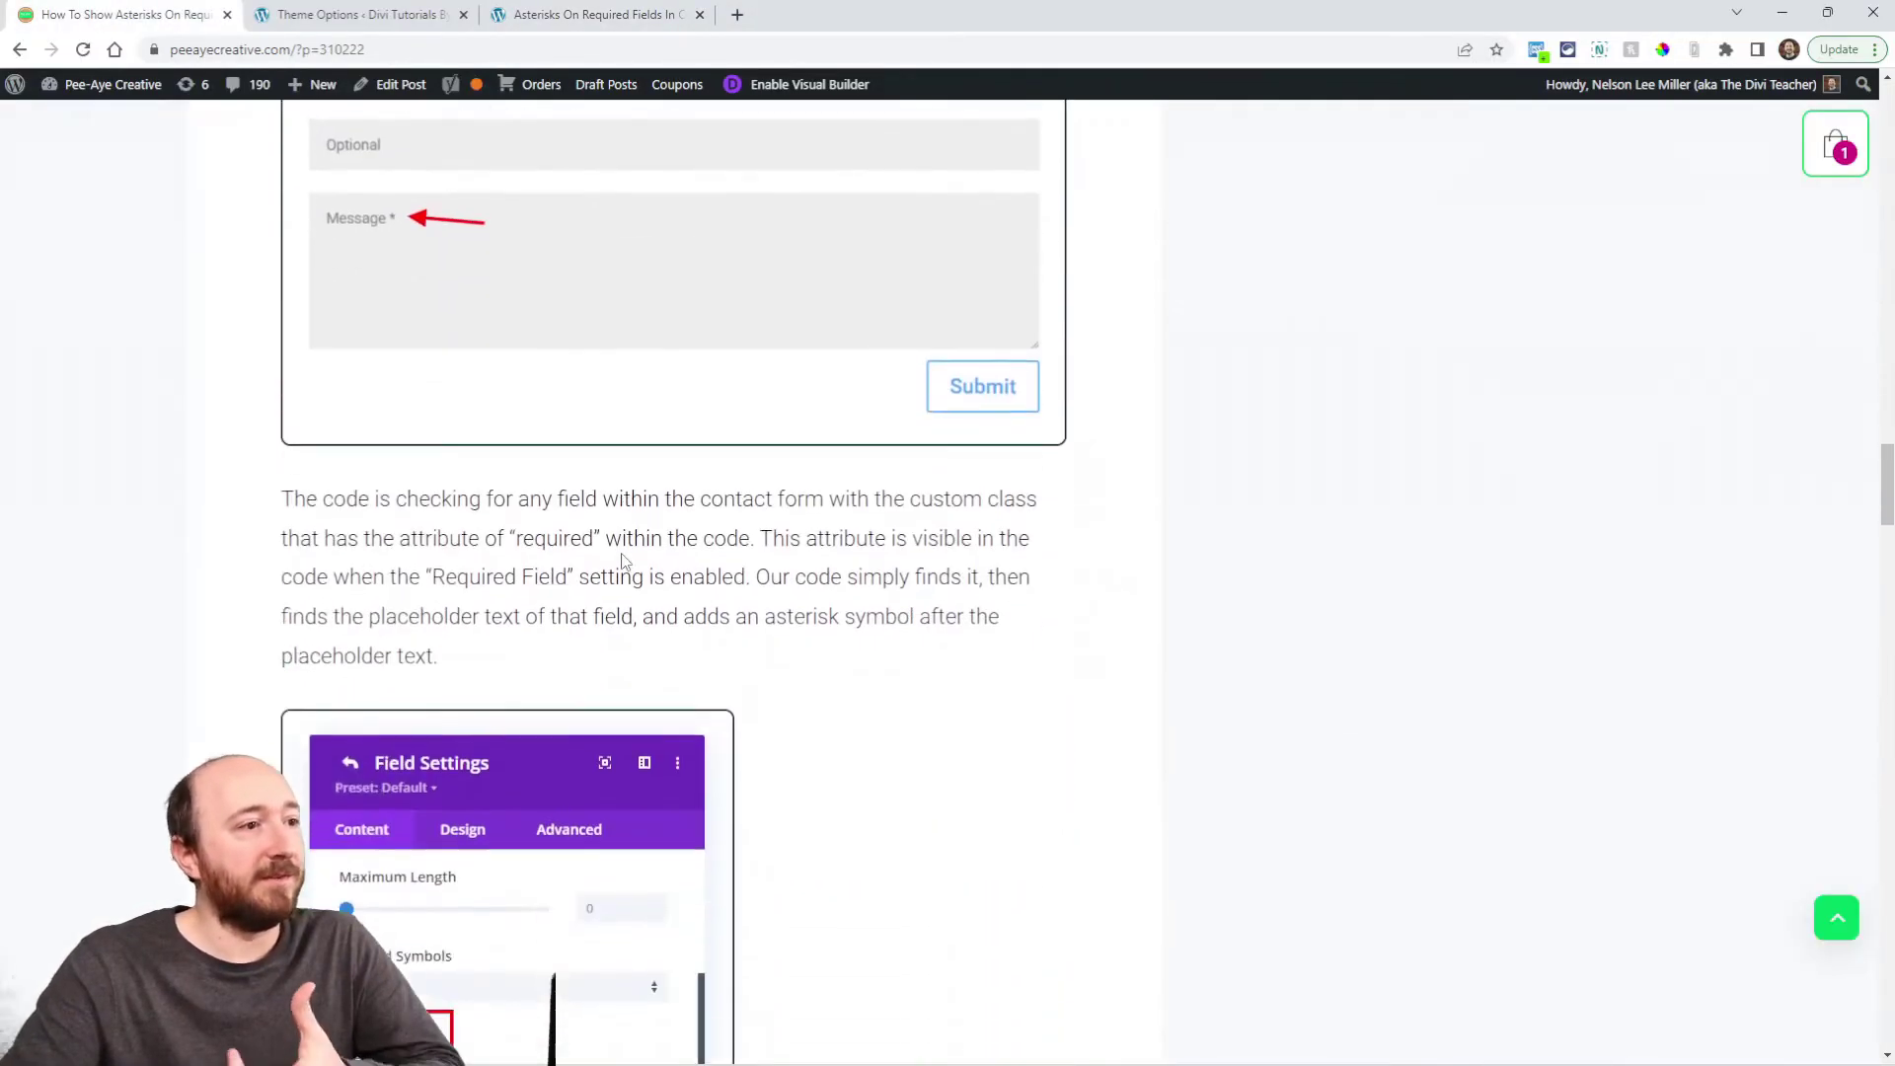
scroll(622, 560, down, 10)
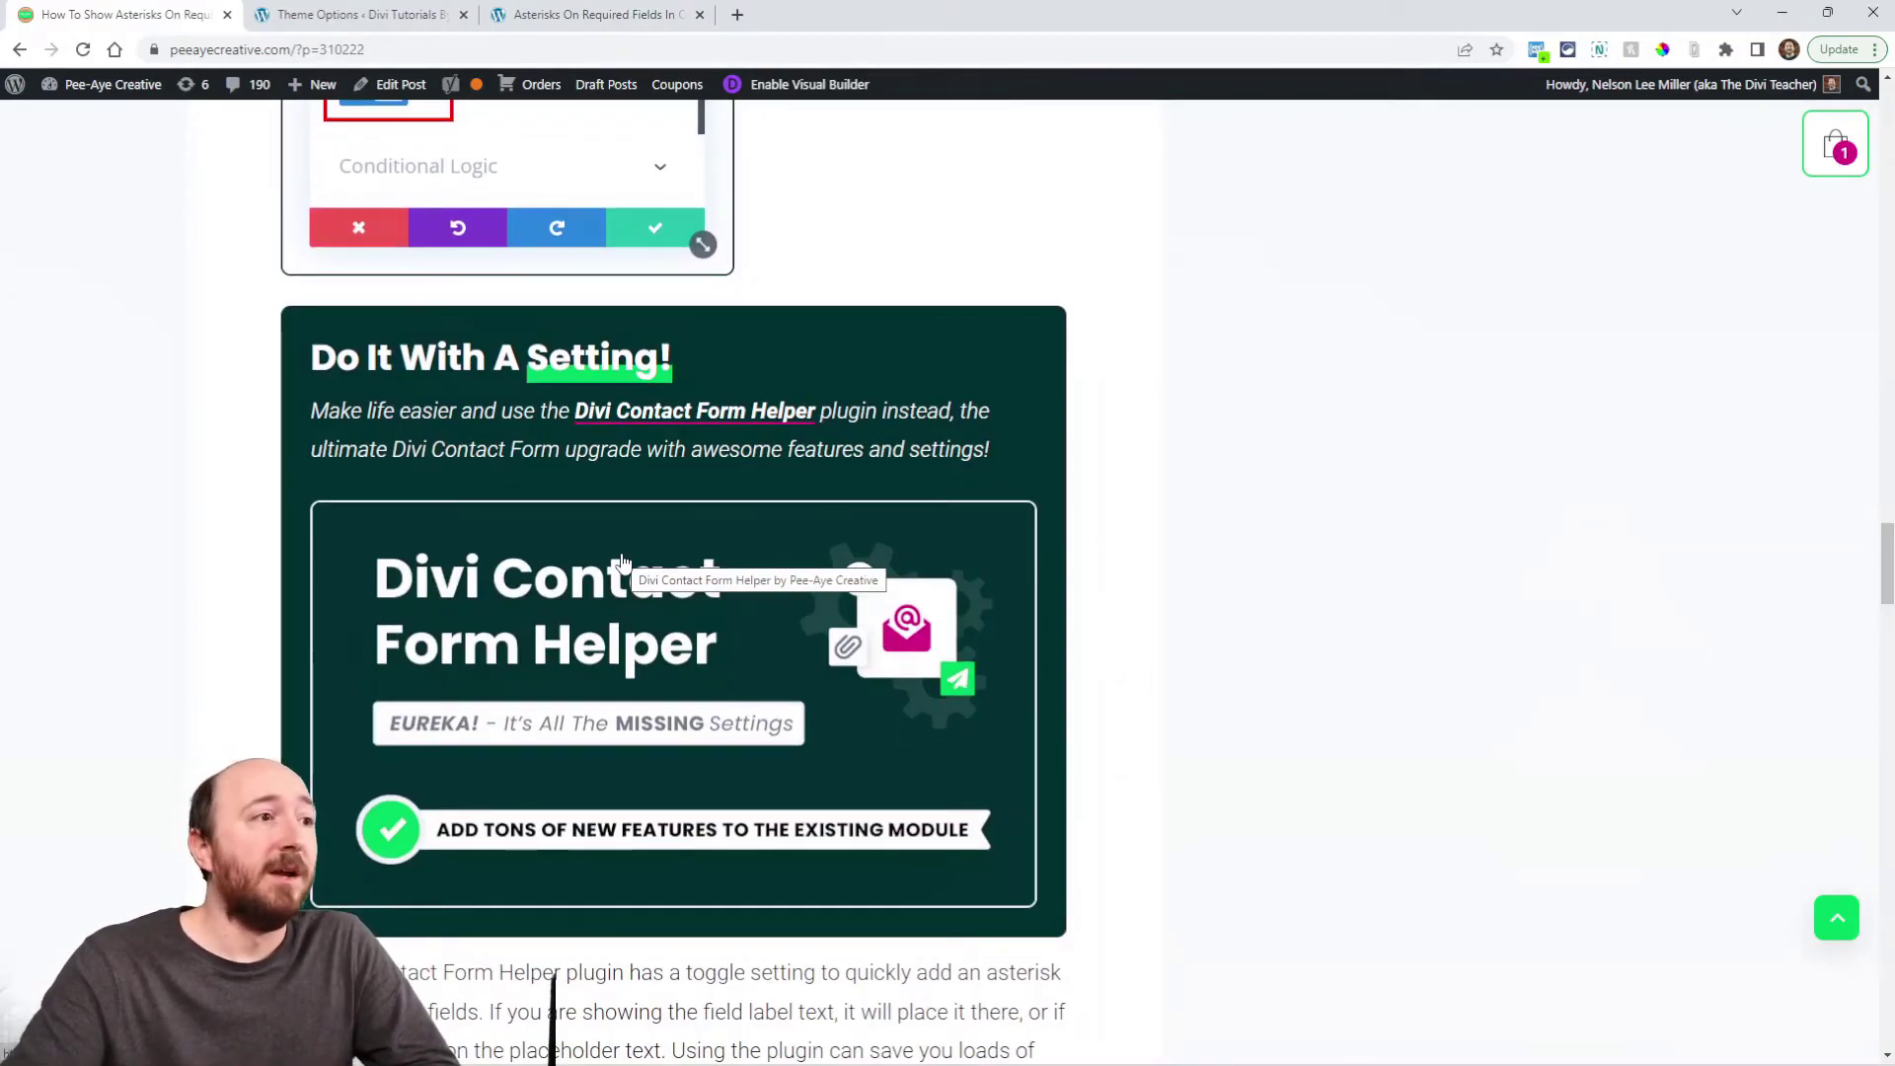
scroll(617, 563, down, 3)
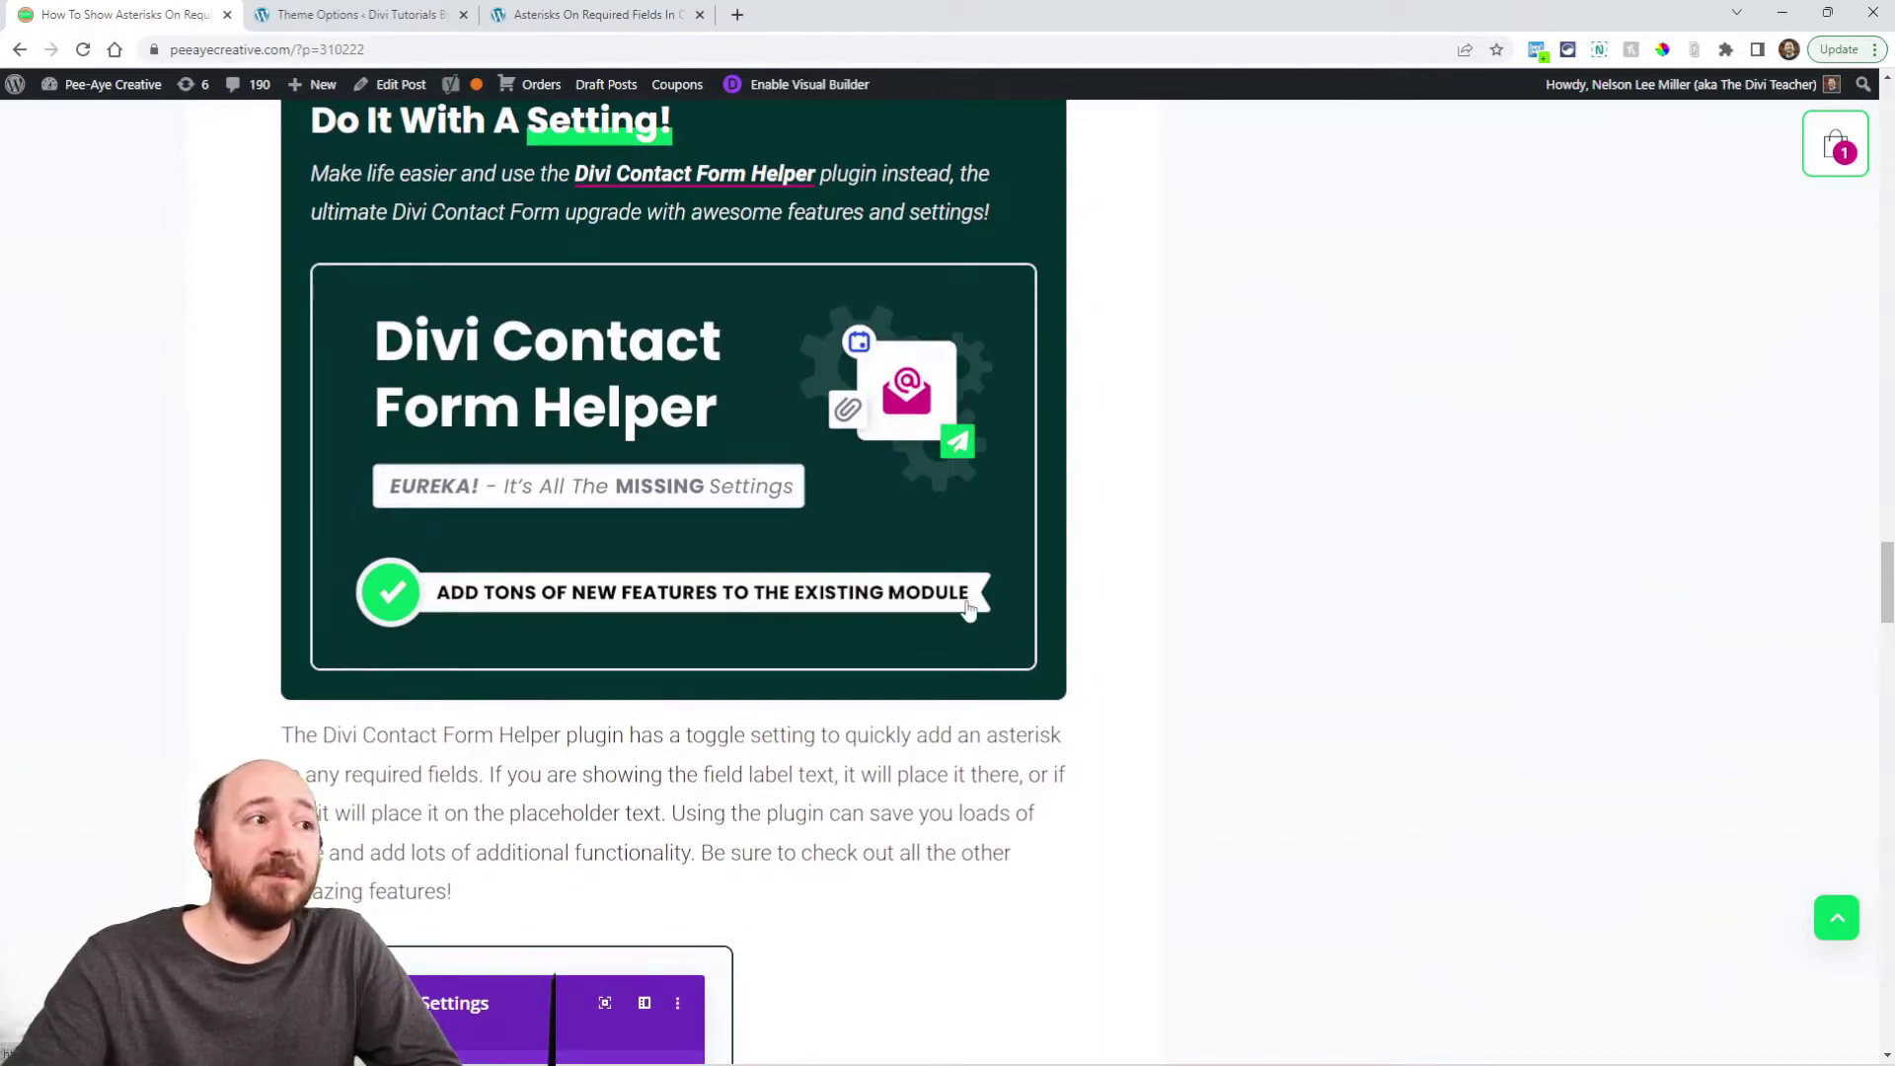
scroll(969, 609, down, 5)
scroll(968, 609, up, 3)
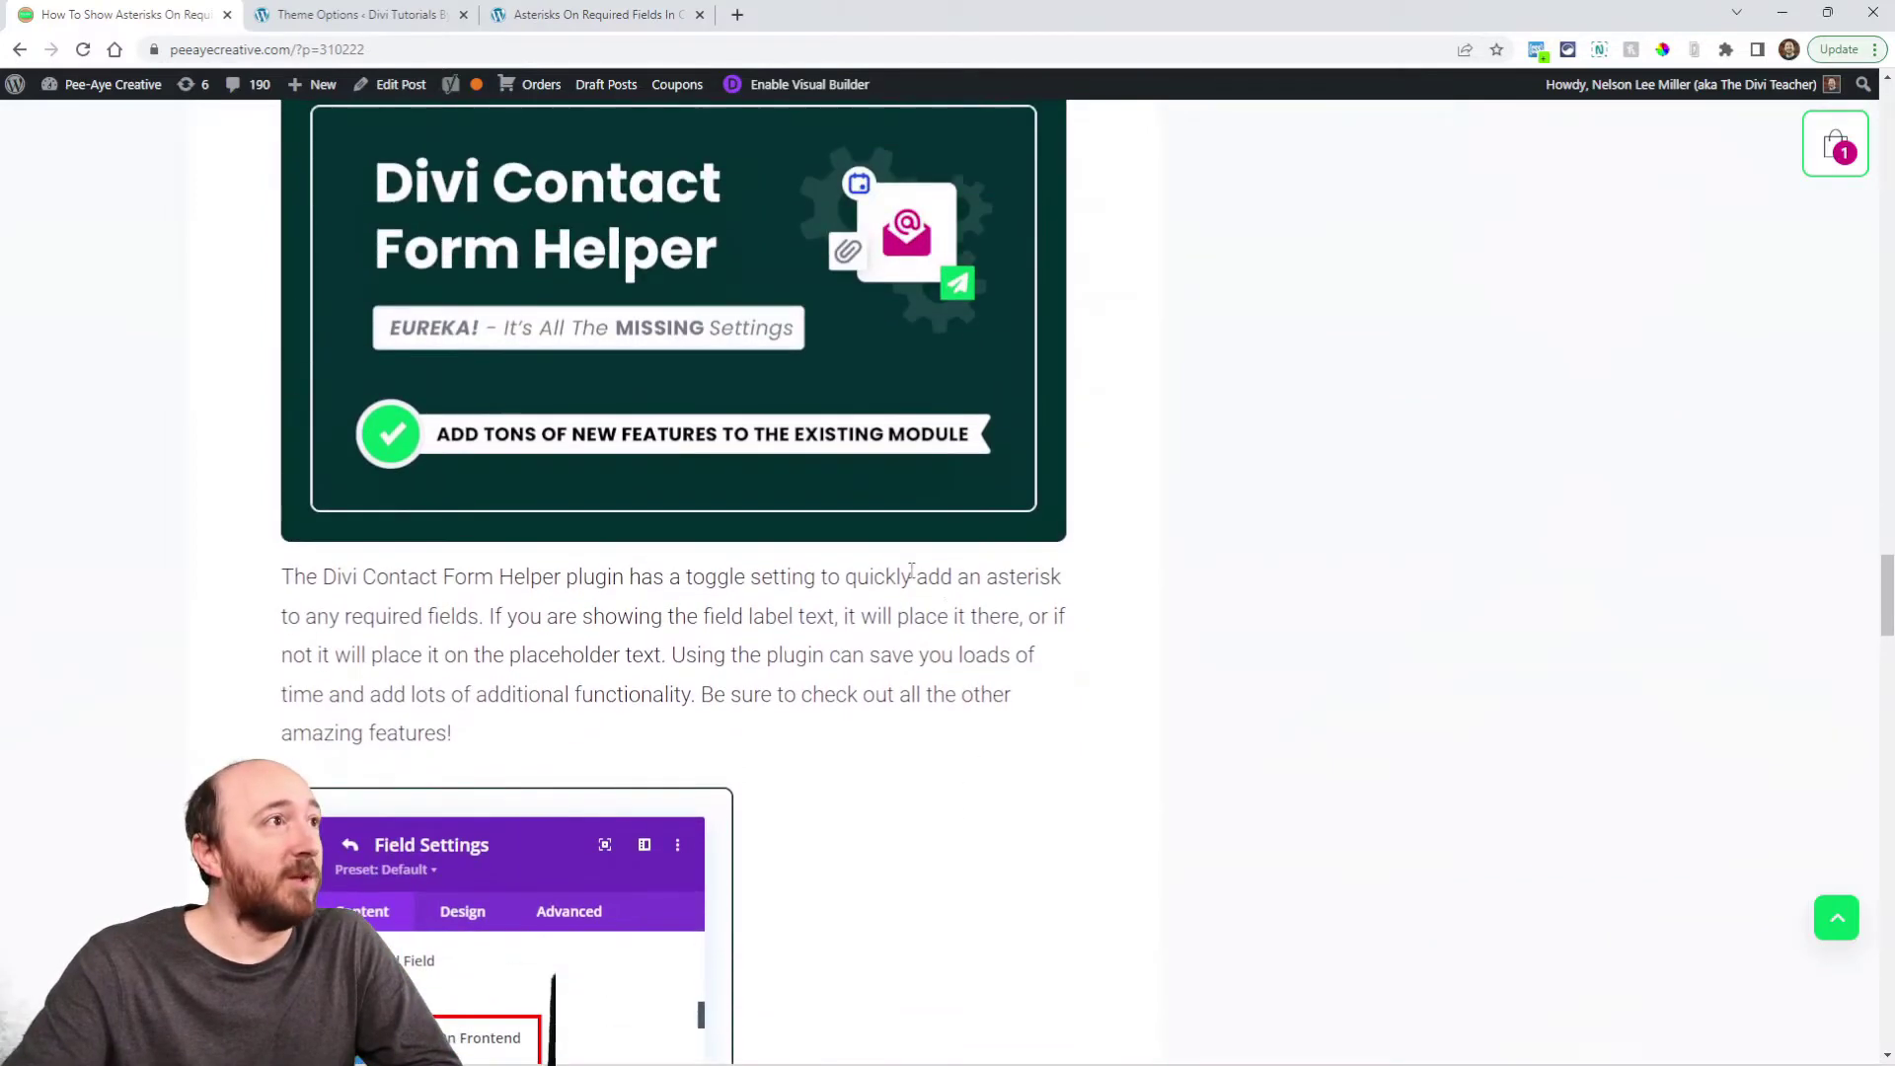
key(ctrl+3)
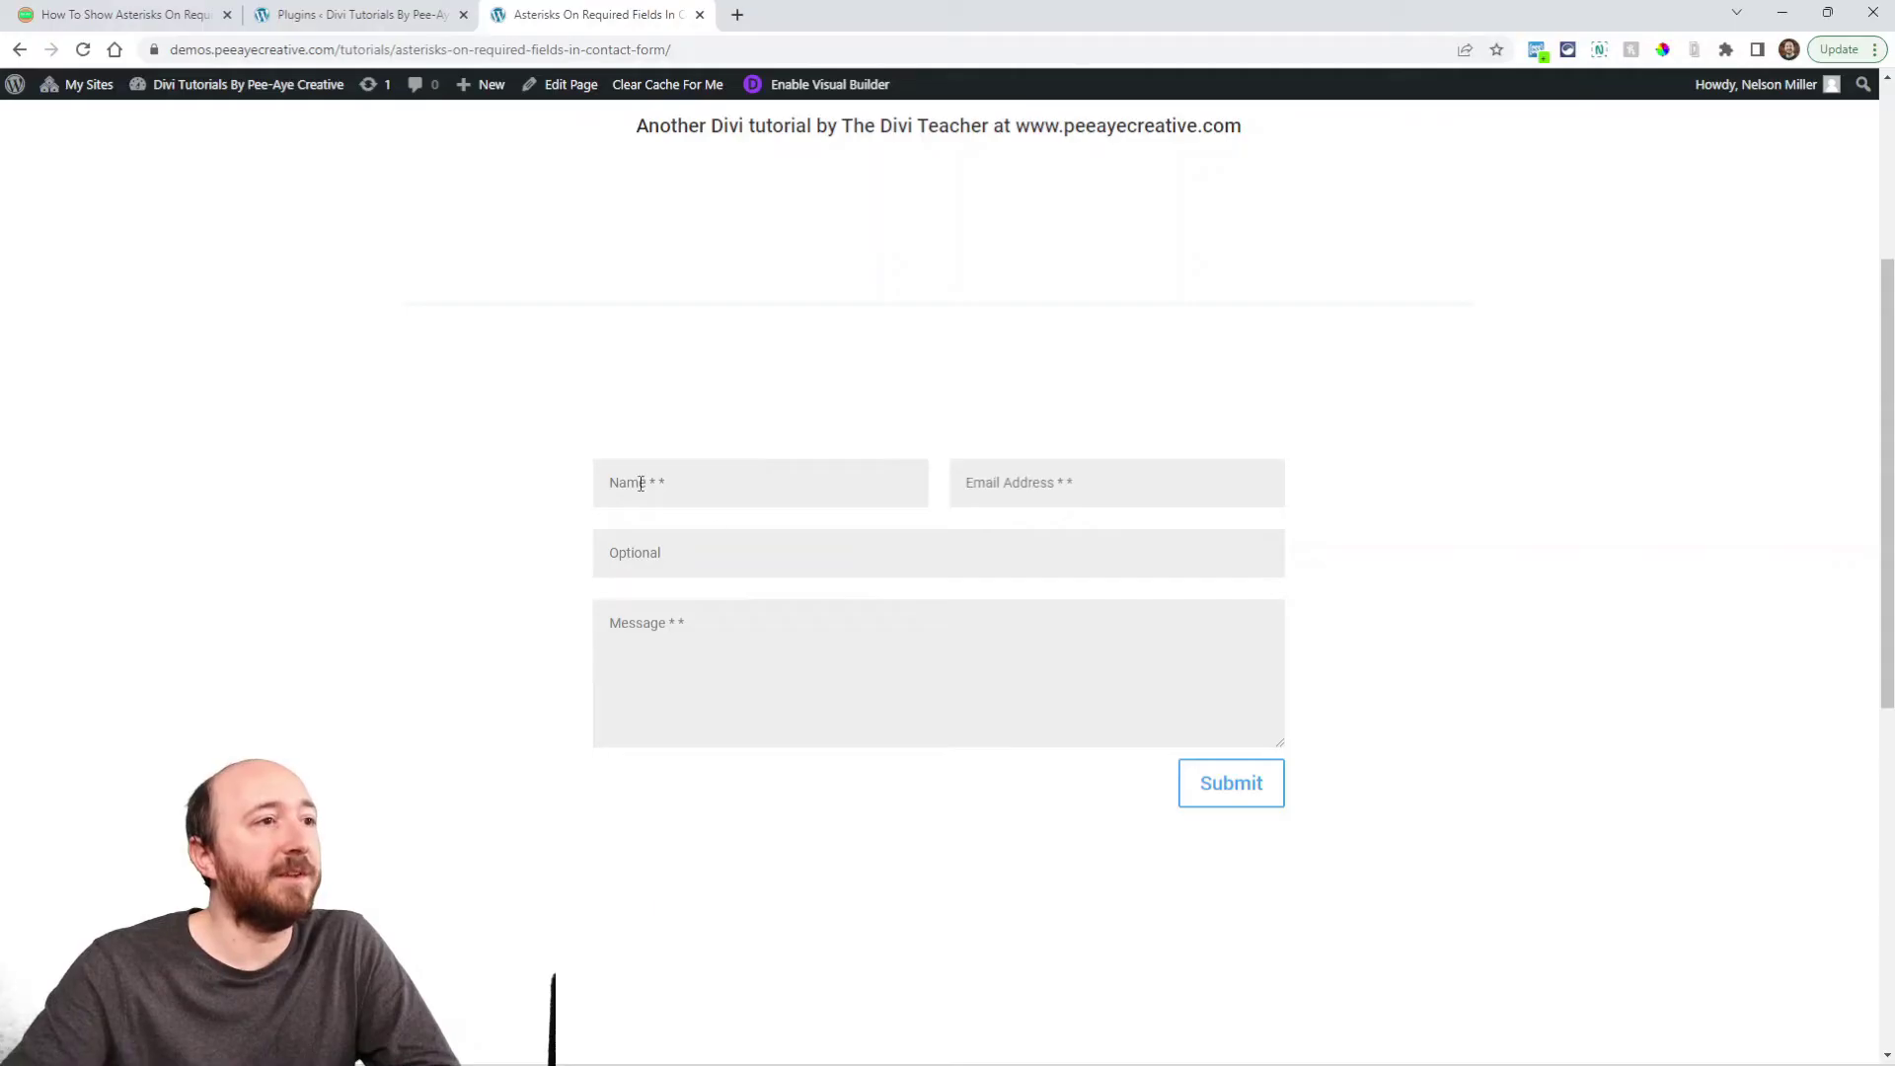
Step: Reopen the page in the Visual Builder and delete the Code module in wireframe view
click(658, 485)
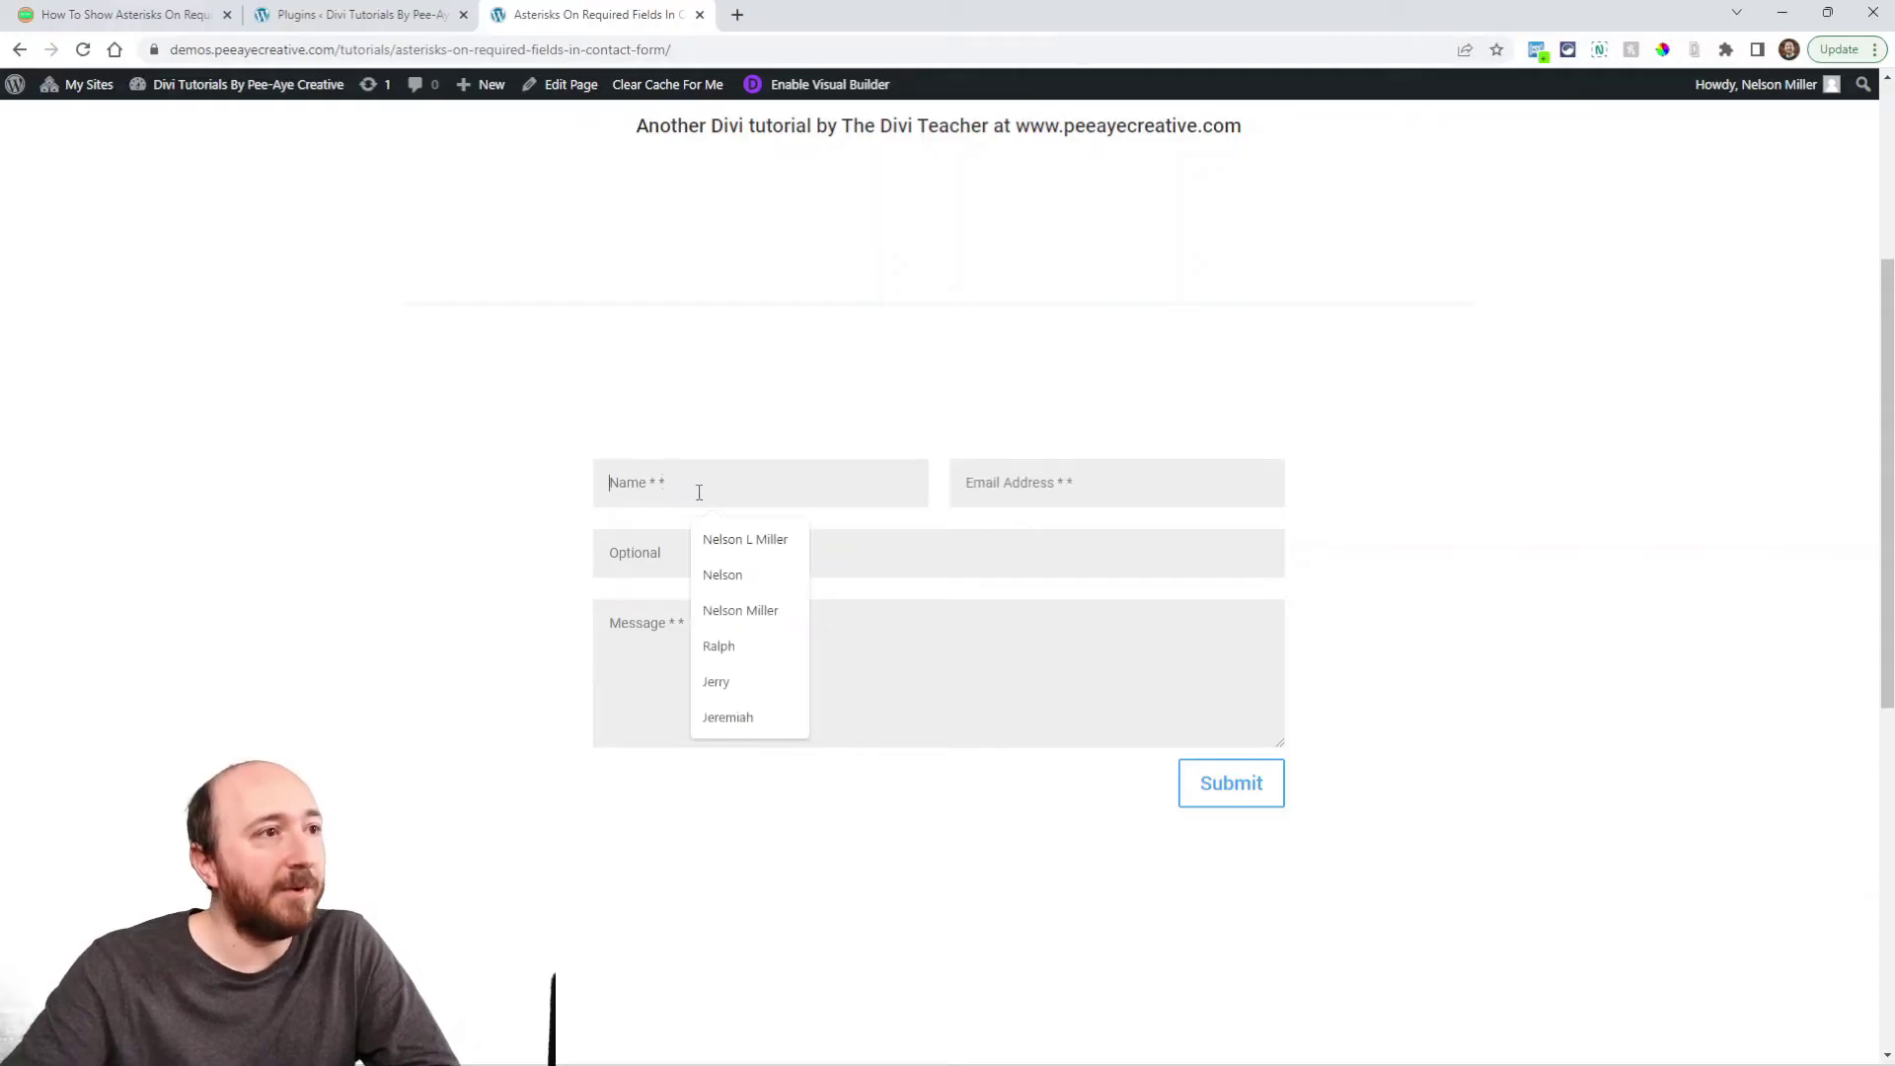
click(811, 86)
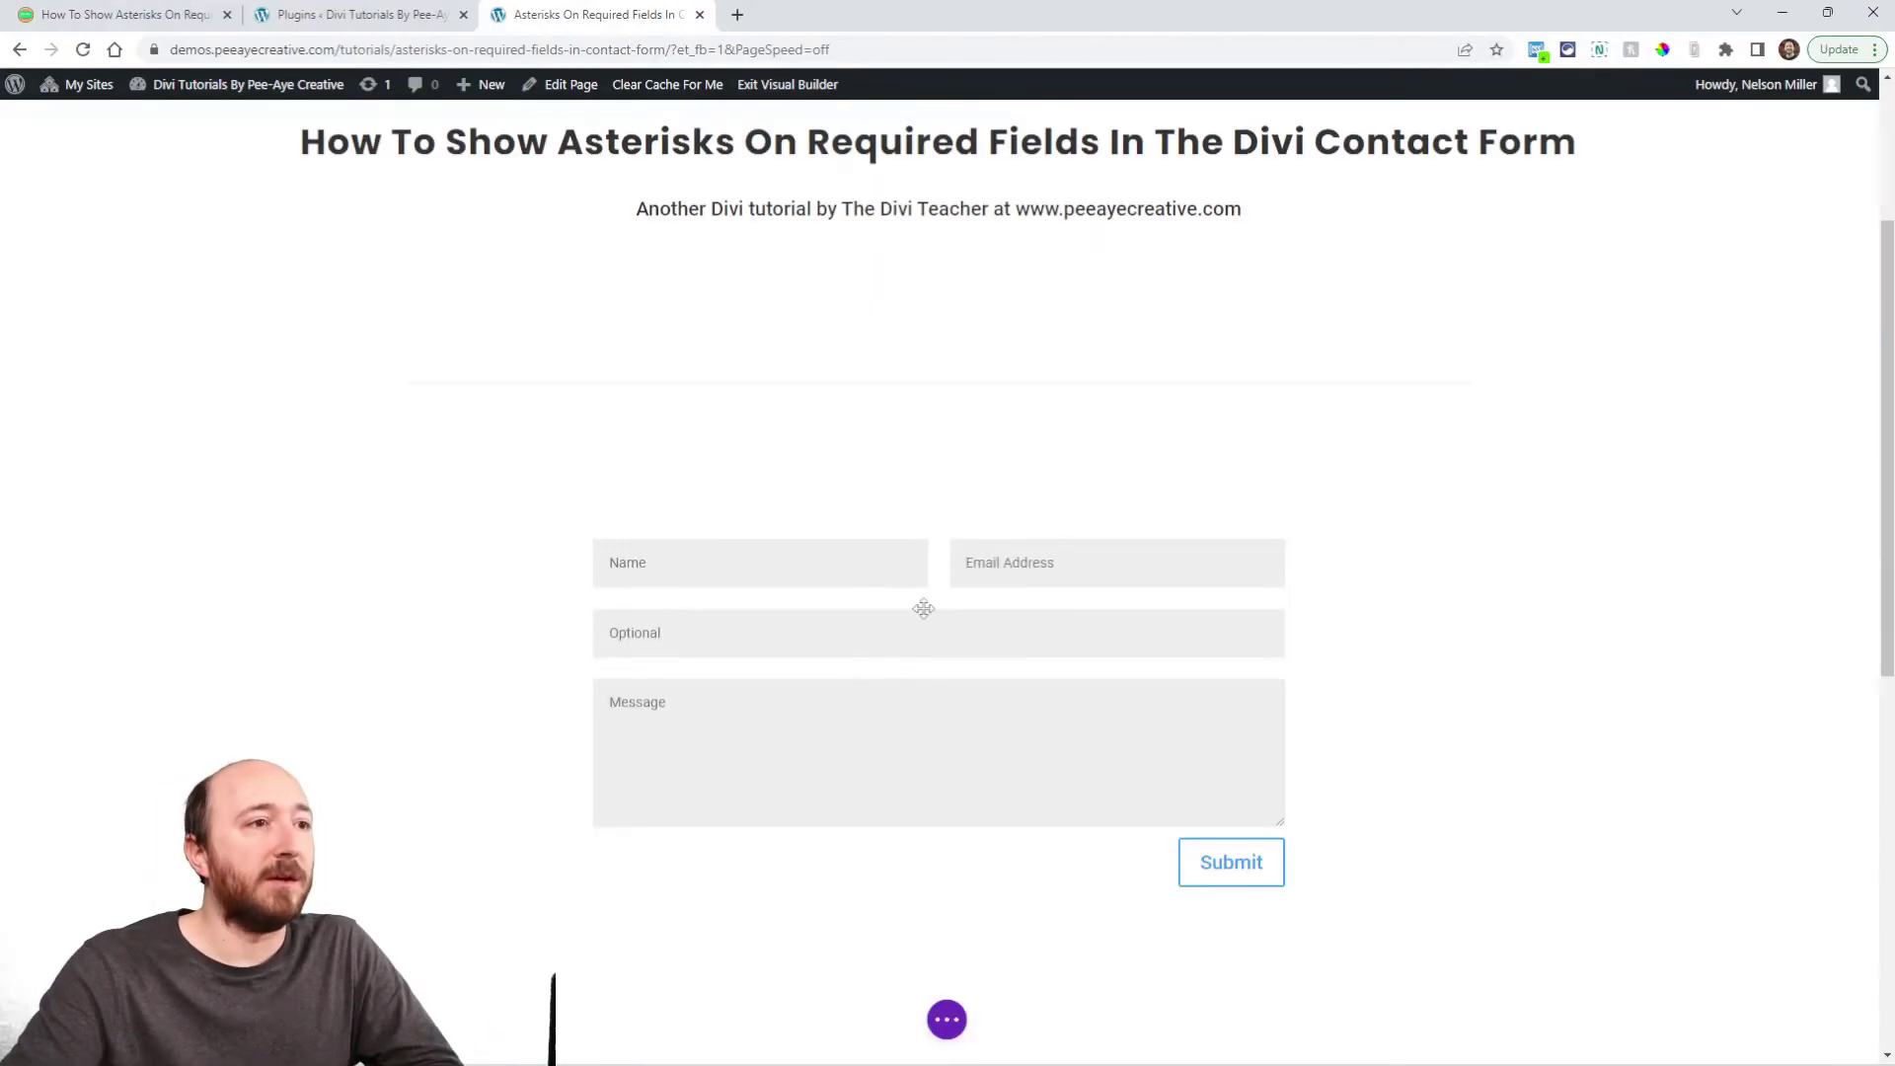
click(948, 1020)
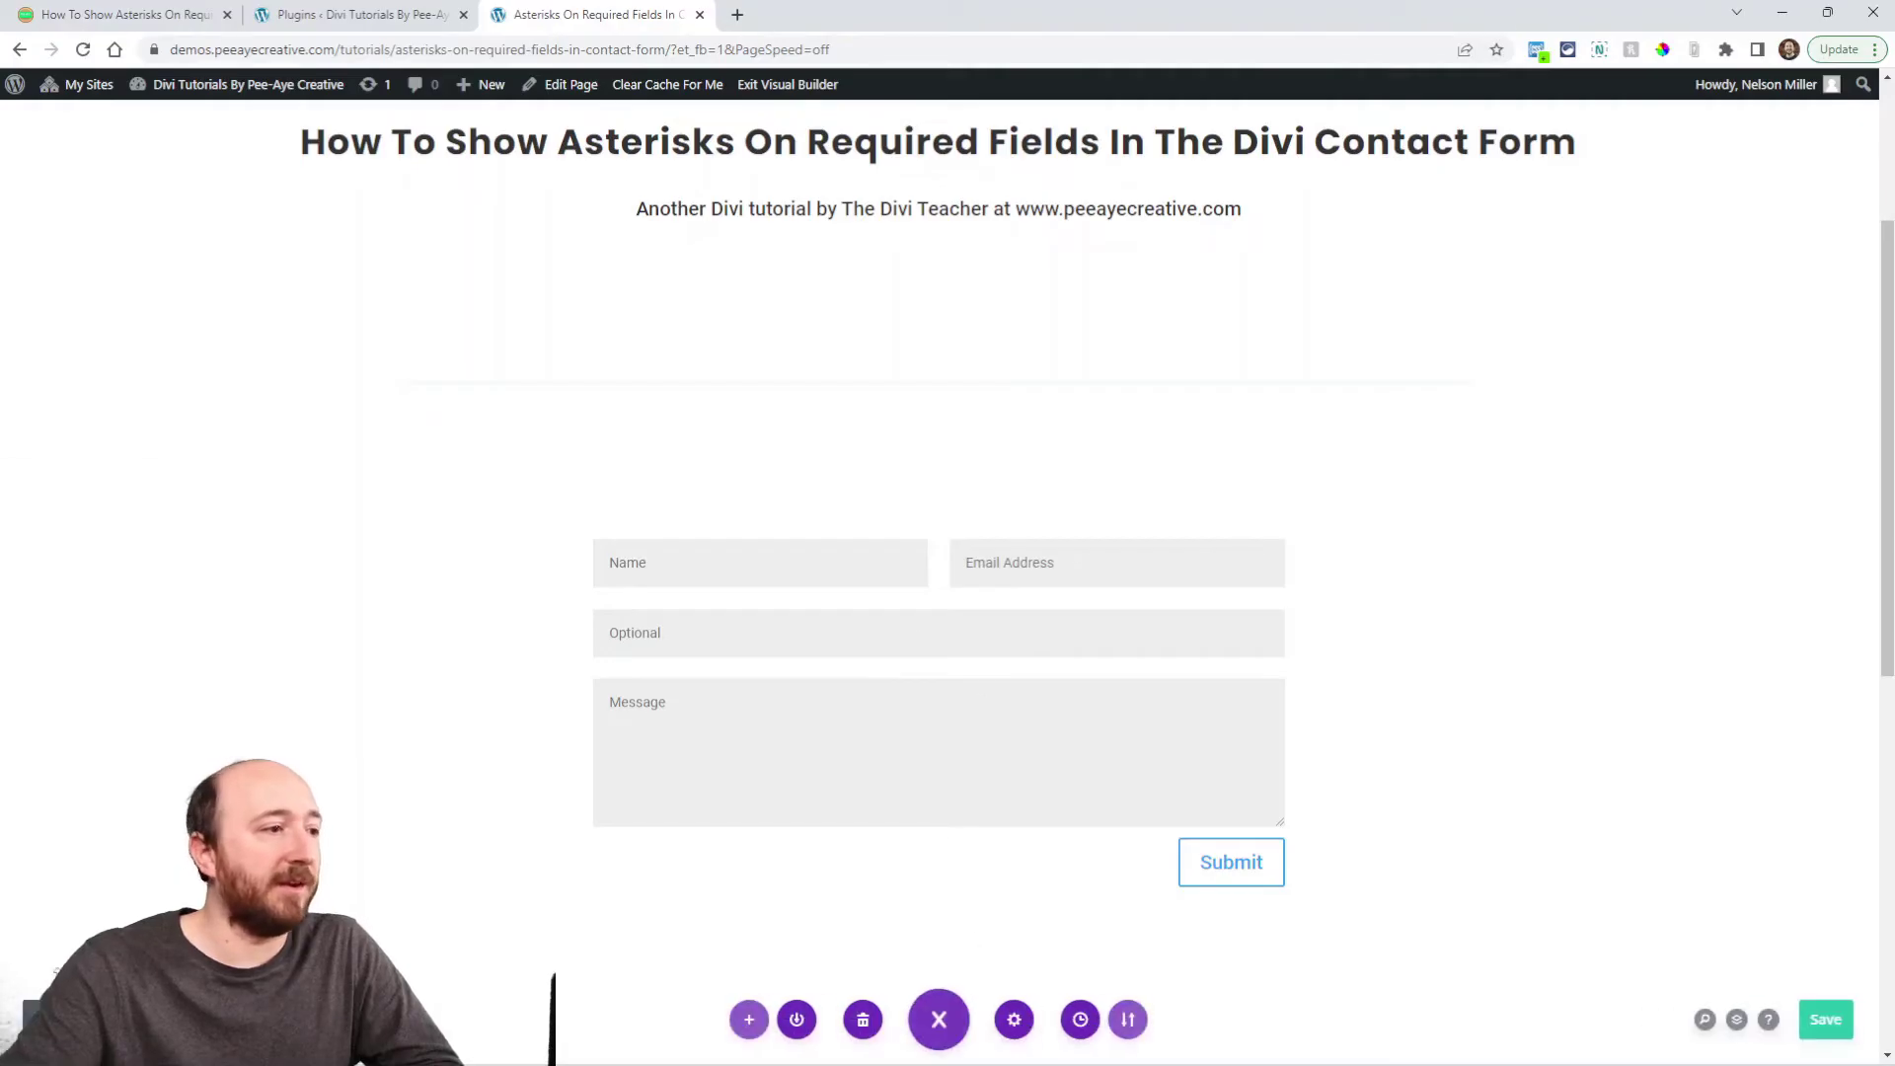
key(ctrl+shift+w)
scroll(780, 700, down, 2)
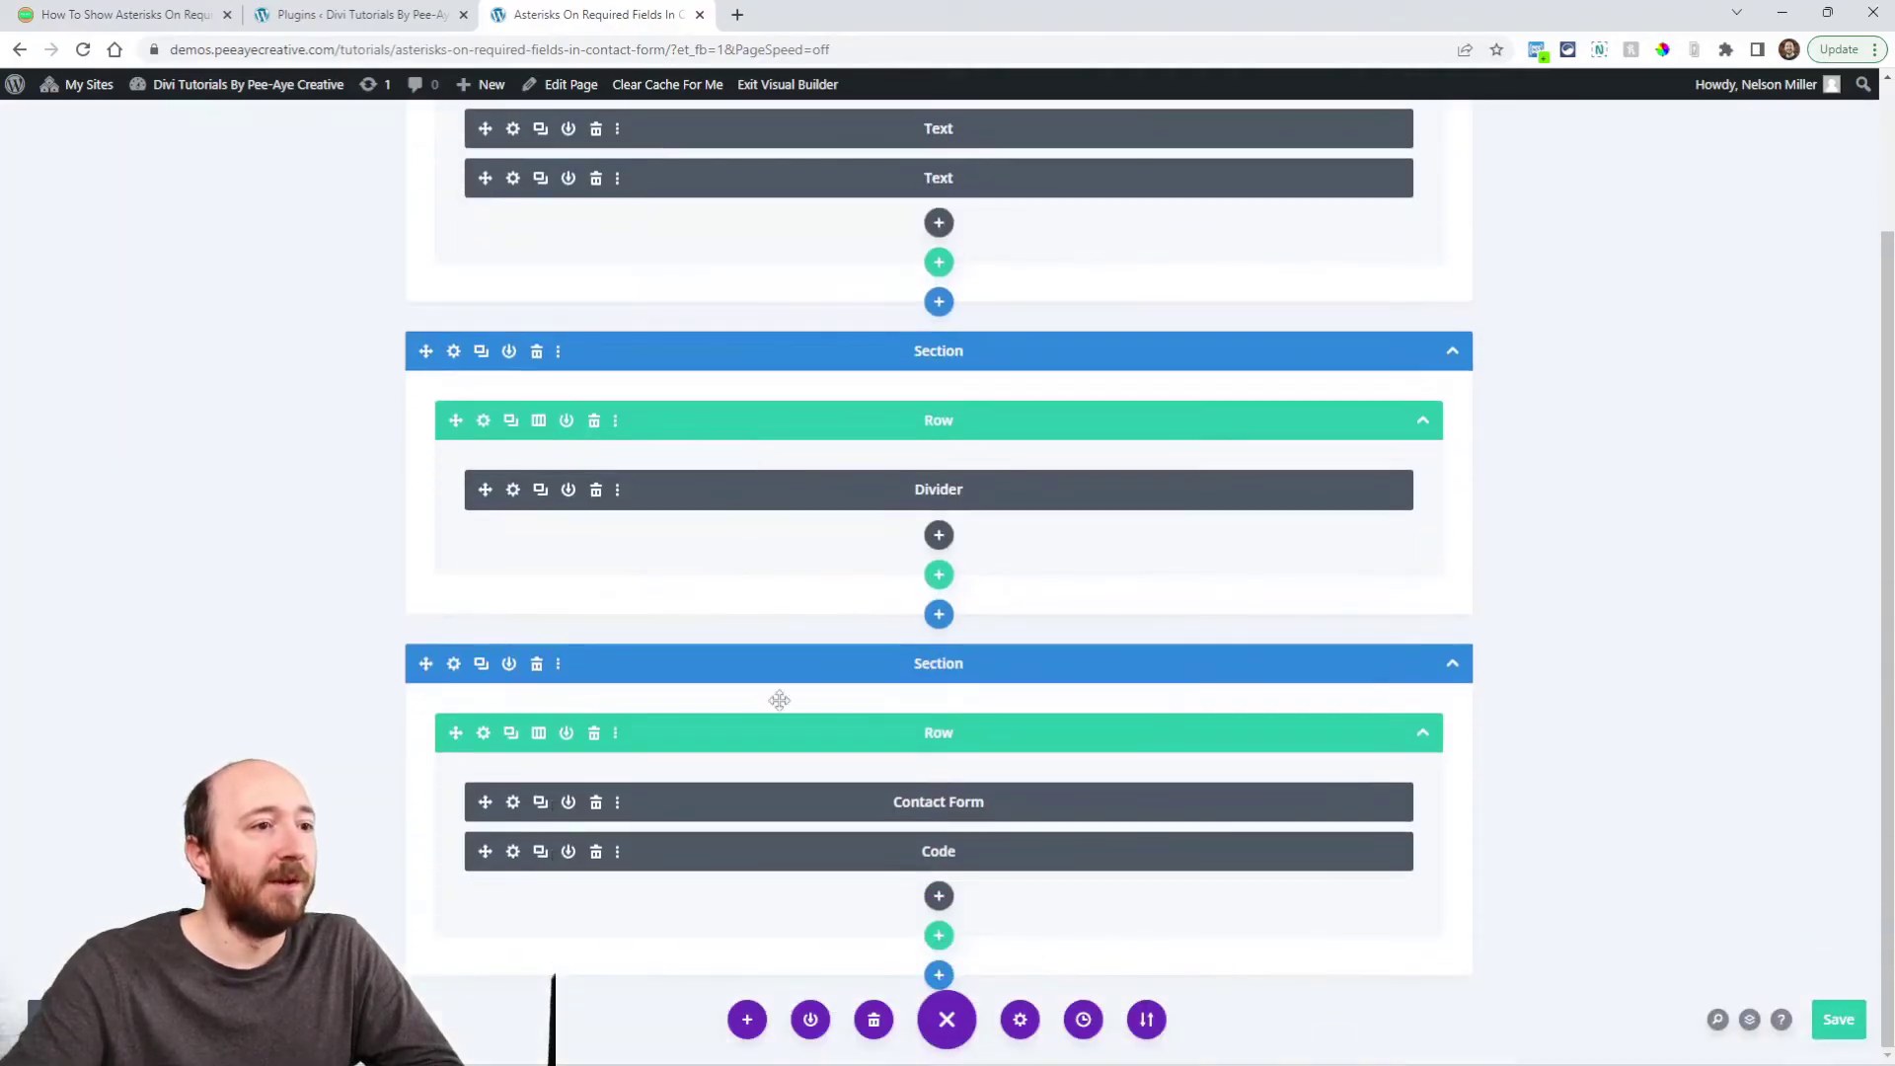
click(595, 853)
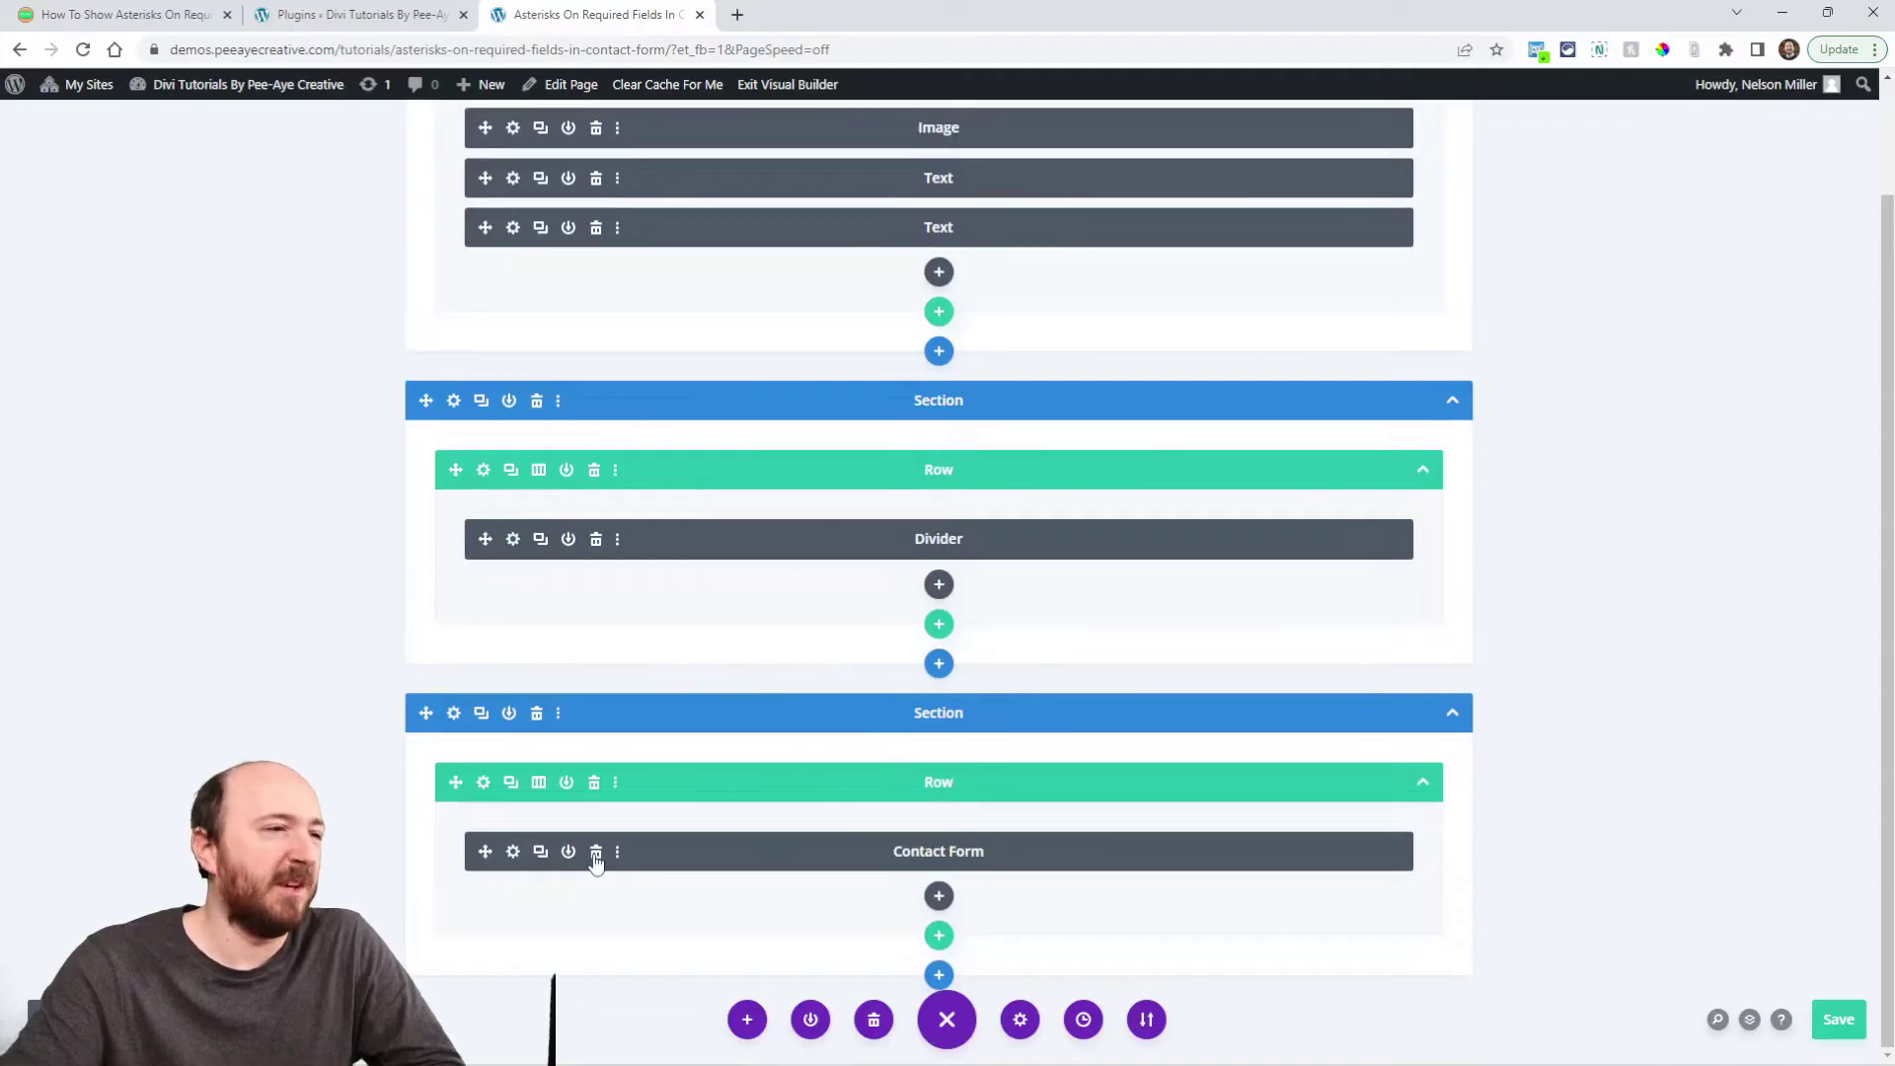
key(ctrl+shift+w)
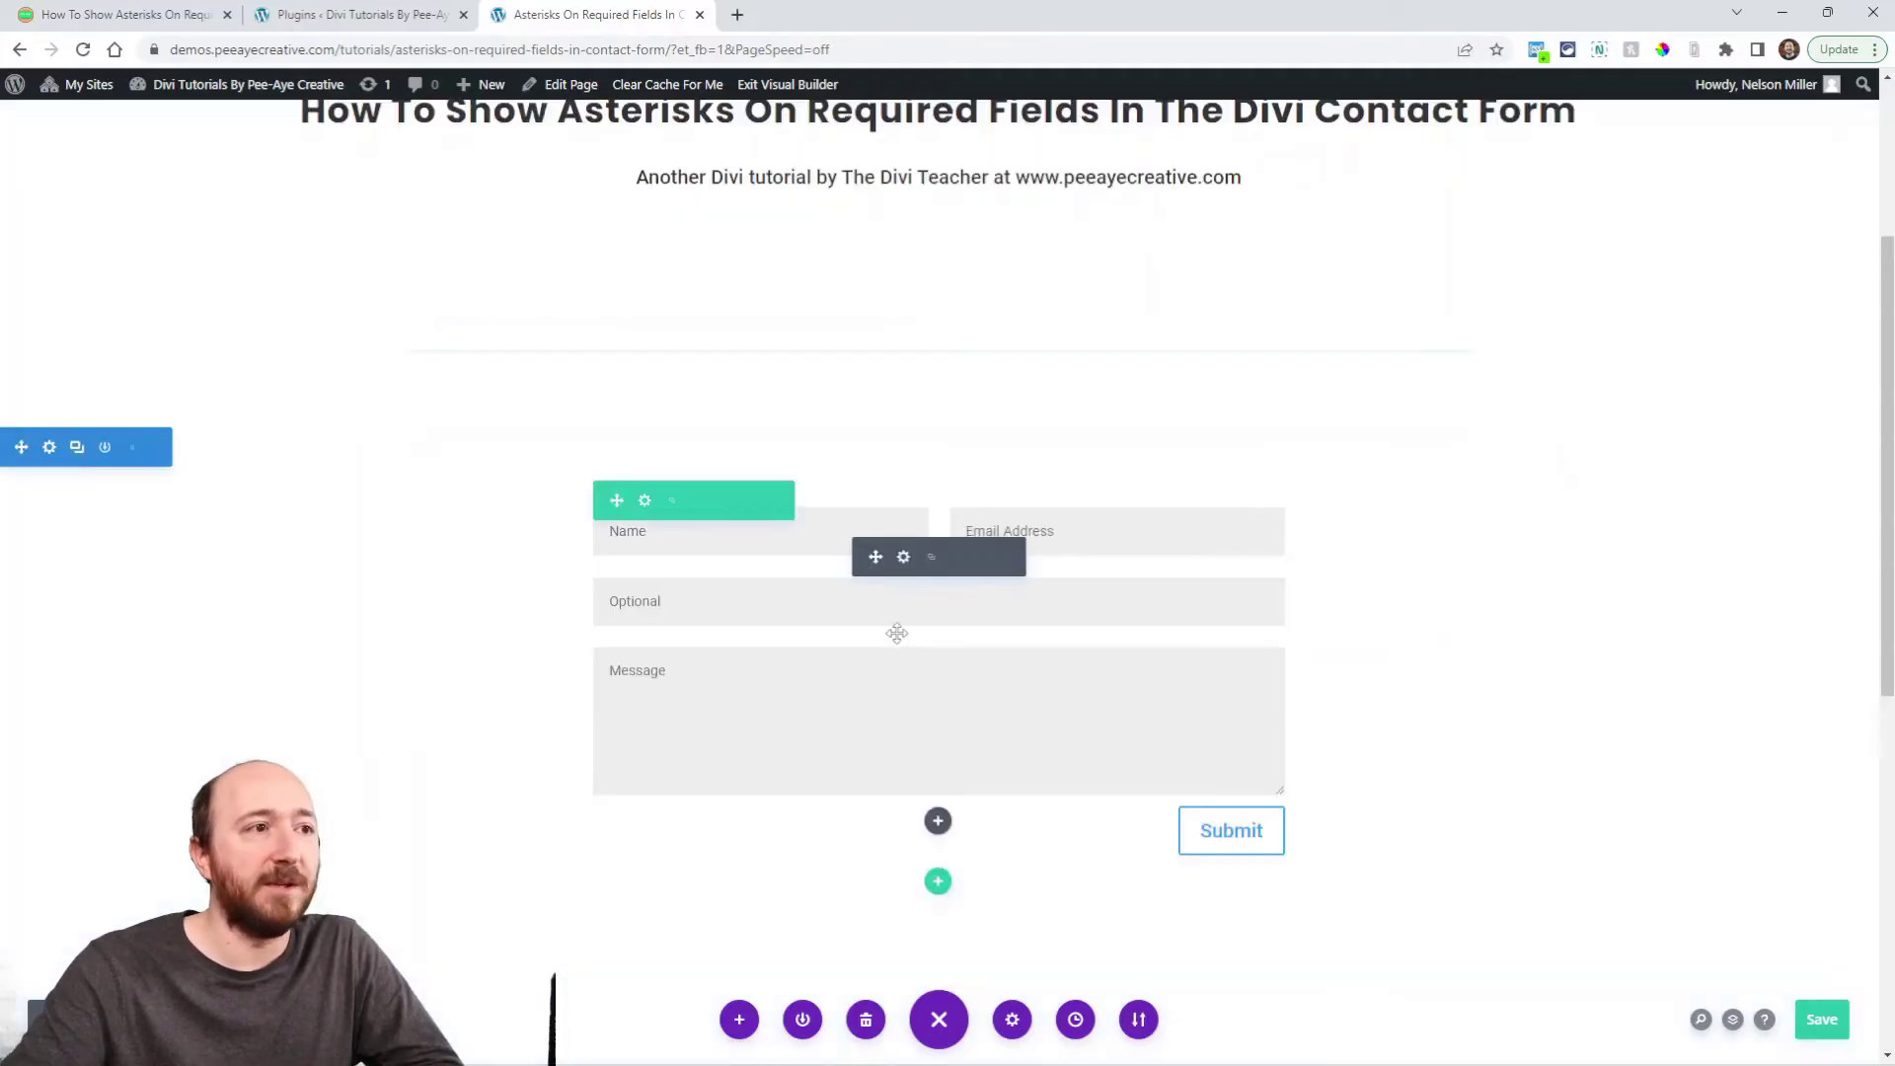
Step: Keep the Name field's Required Field and Show Asterisk On Frontend both turned on
click(903, 558)
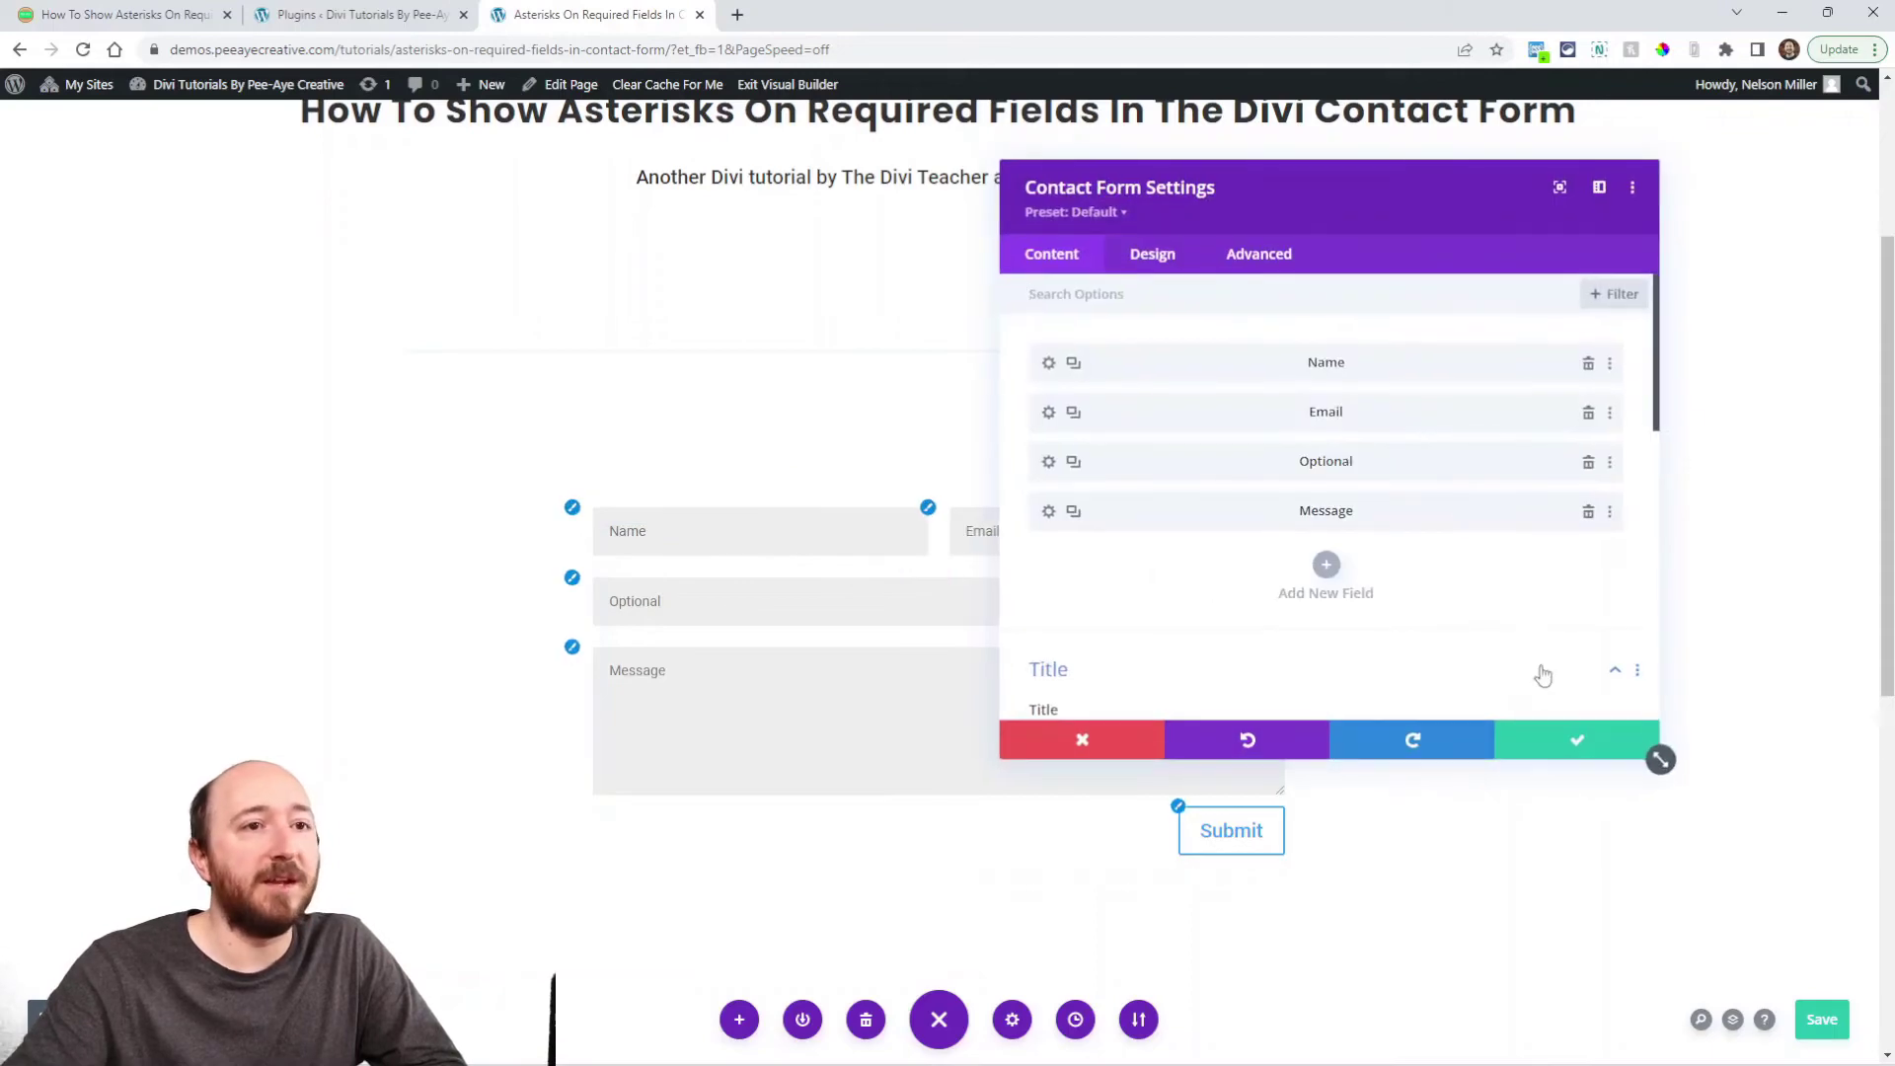
click(1049, 365)
scroll(1184, 493, down, 3)
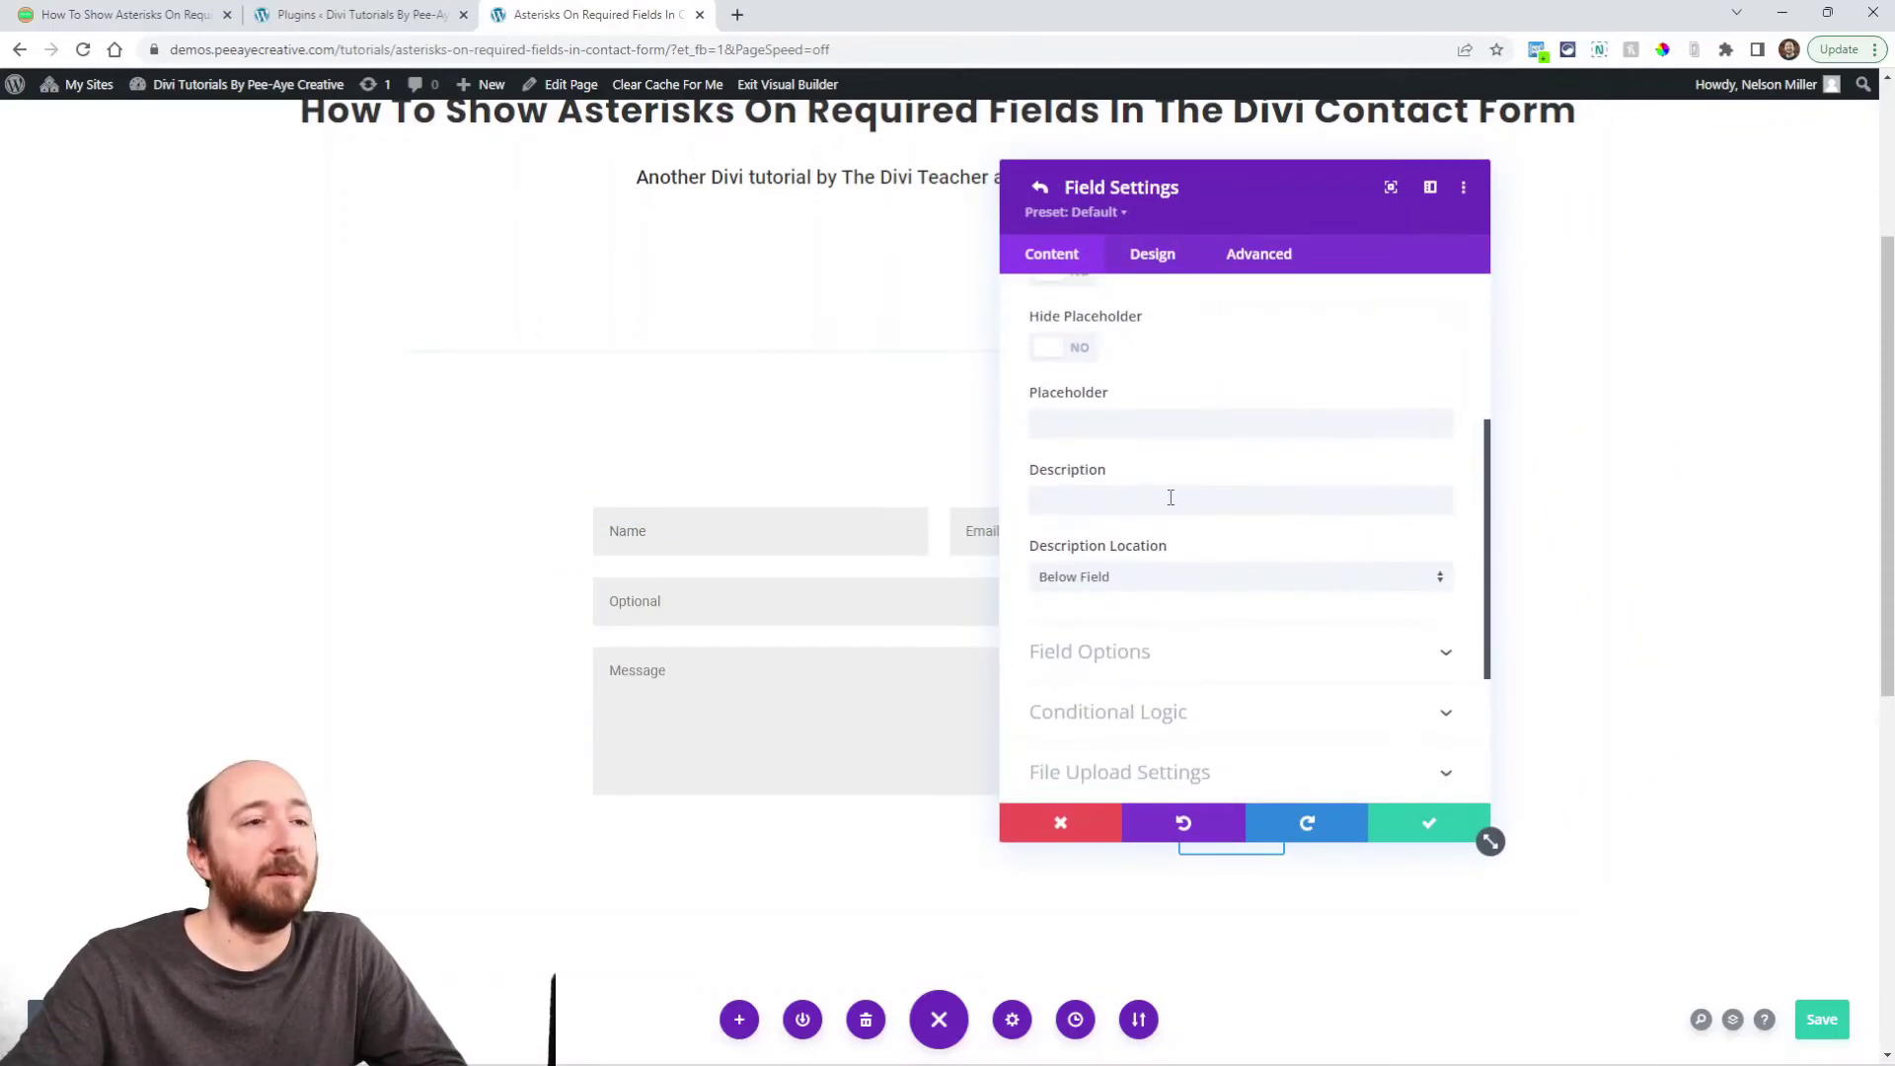
scroll(1071, 479, up, 1)
scroll(1156, 474, down, 3)
scroll(1168, 495, up, 5)
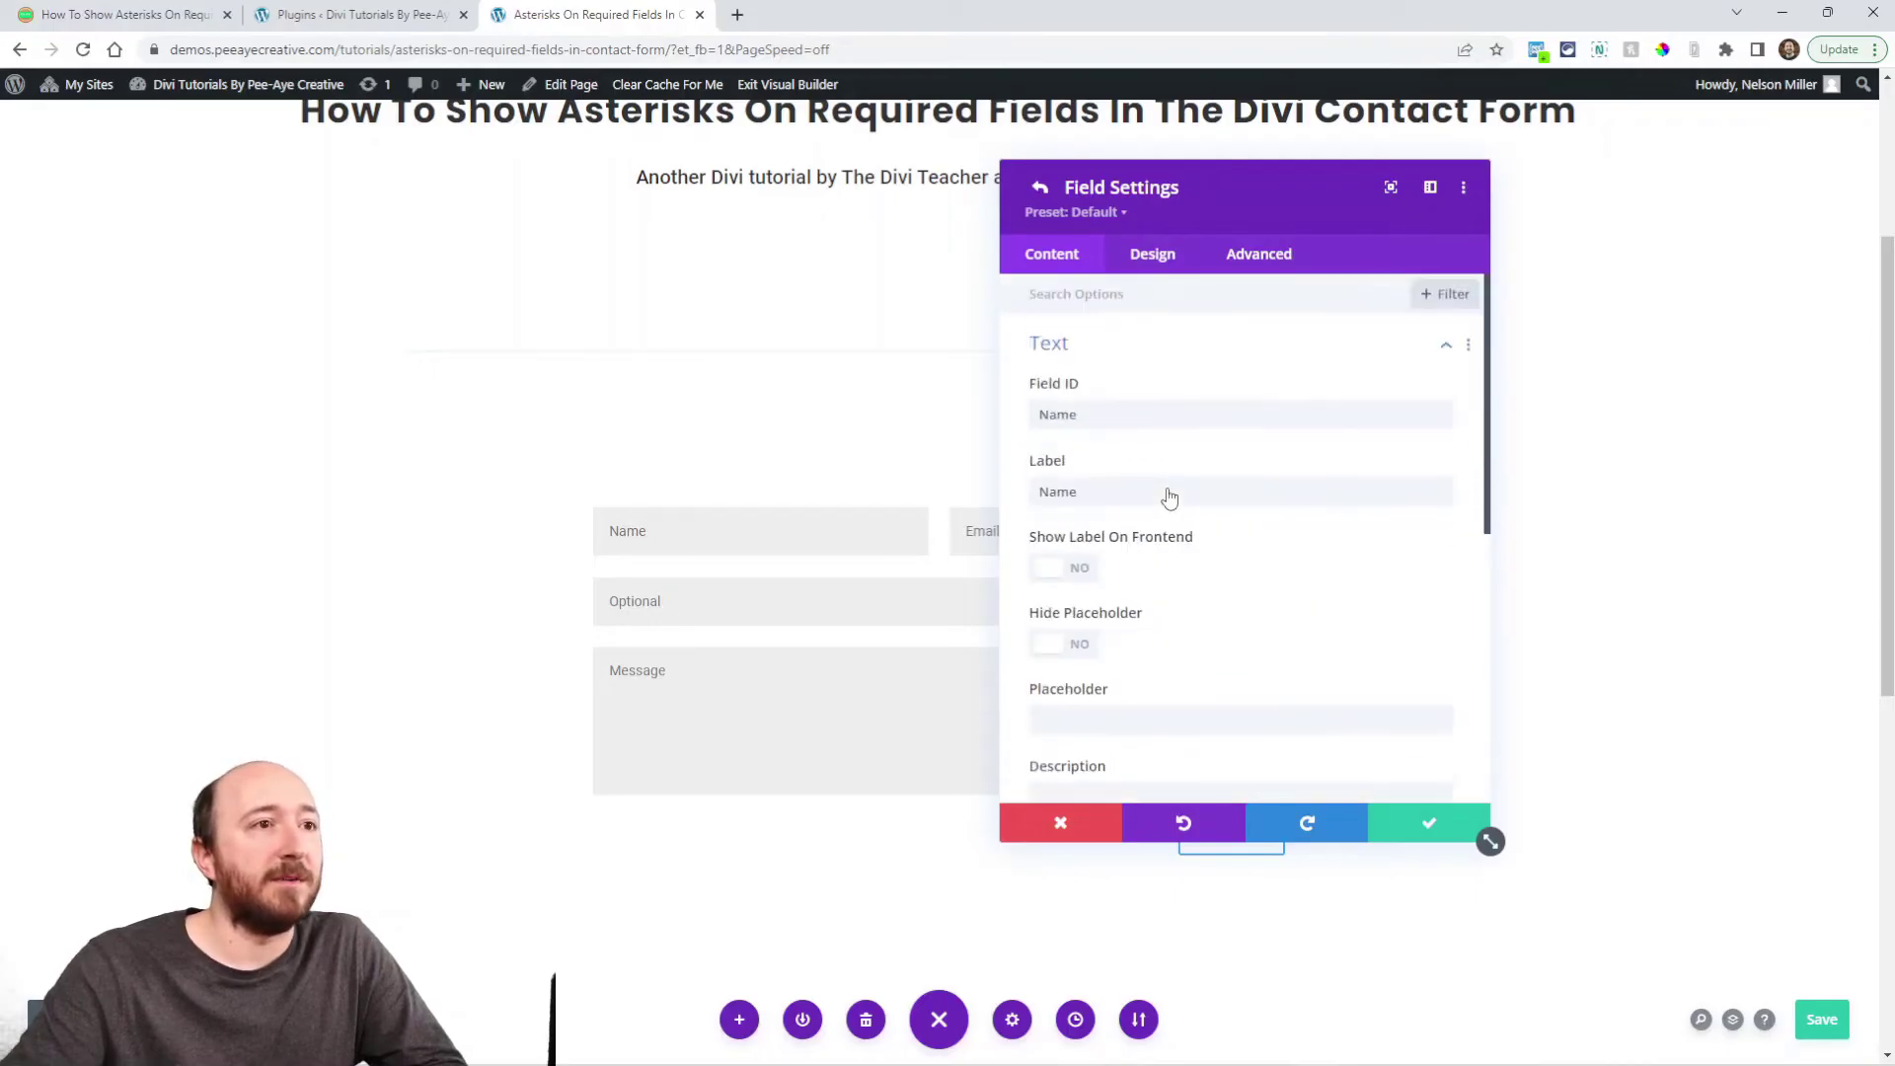
scroll(1126, 493, down, 6)
click(1090, 411)
scroll(1205, 454, up, 3)
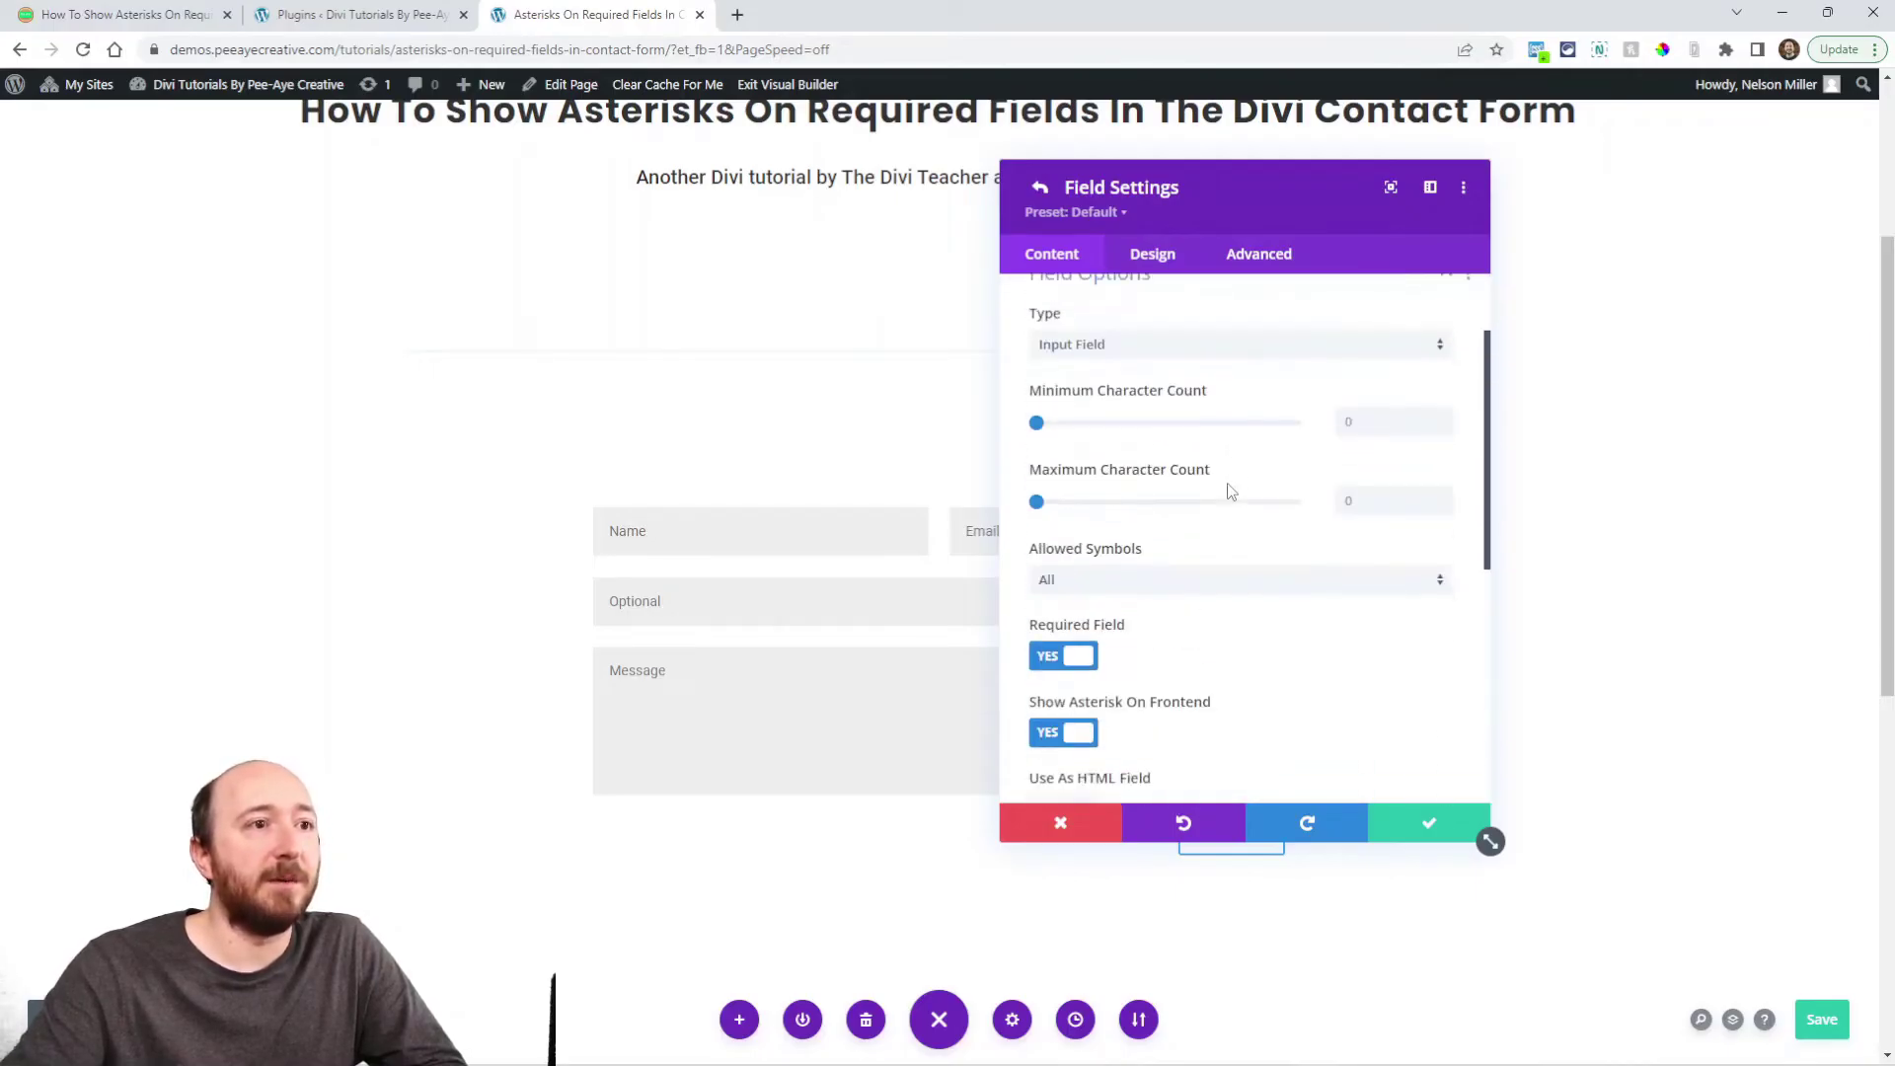
scroll(1229, 483, down, 2)
click(1063, 488)
click(1067, 489)
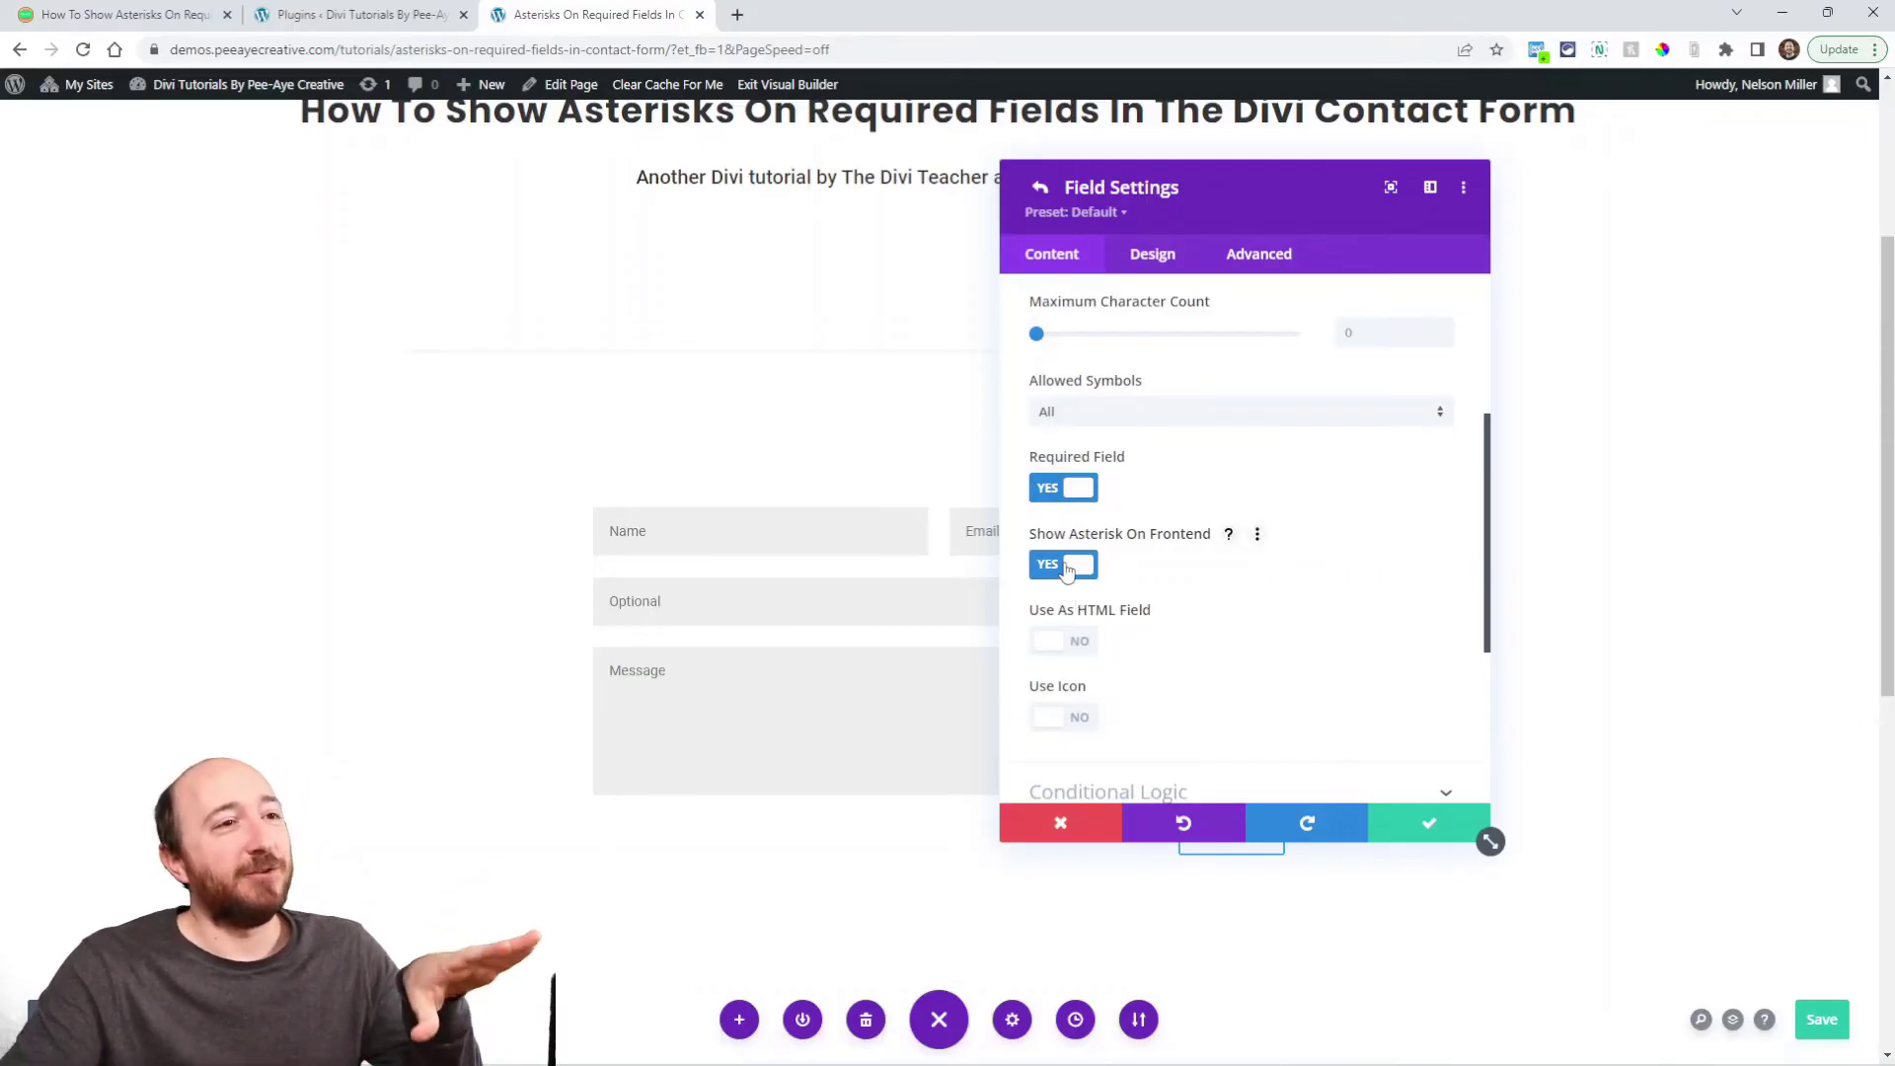
click(1066, 567)
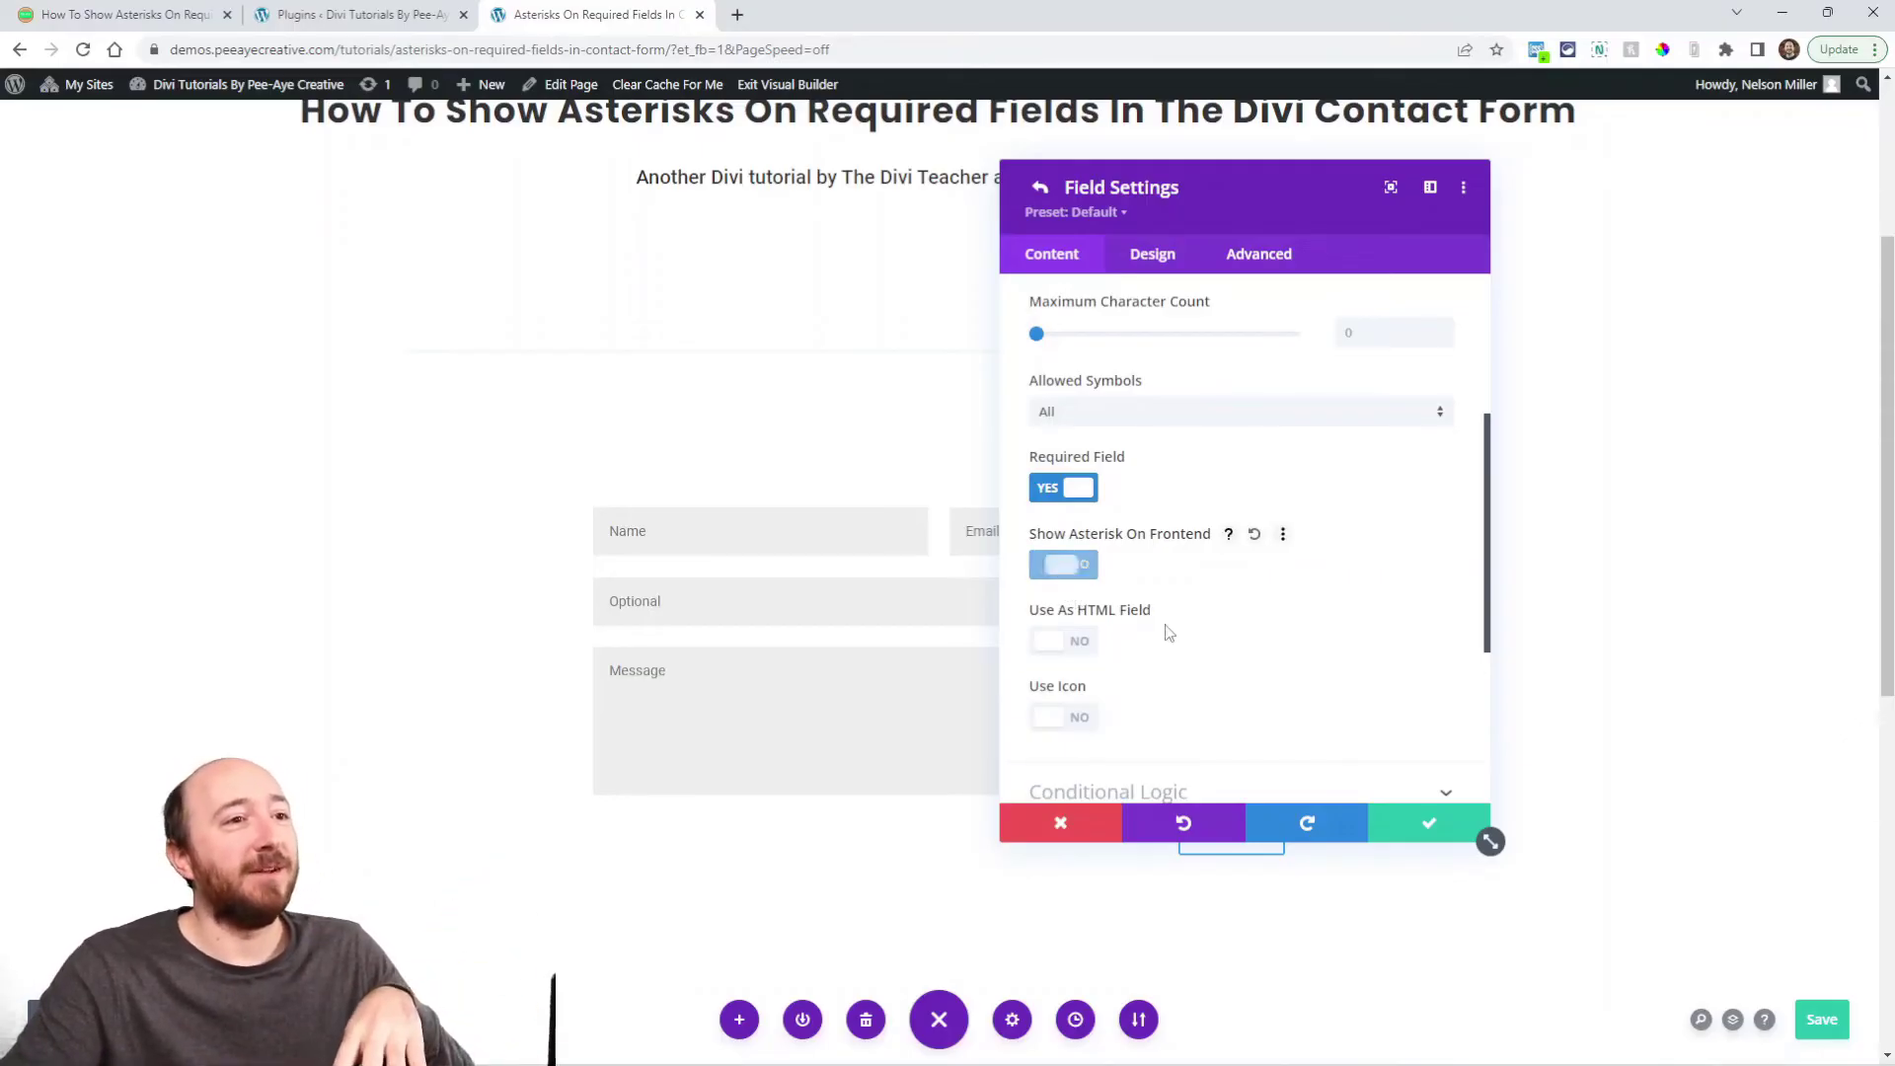
click(1070, 576)
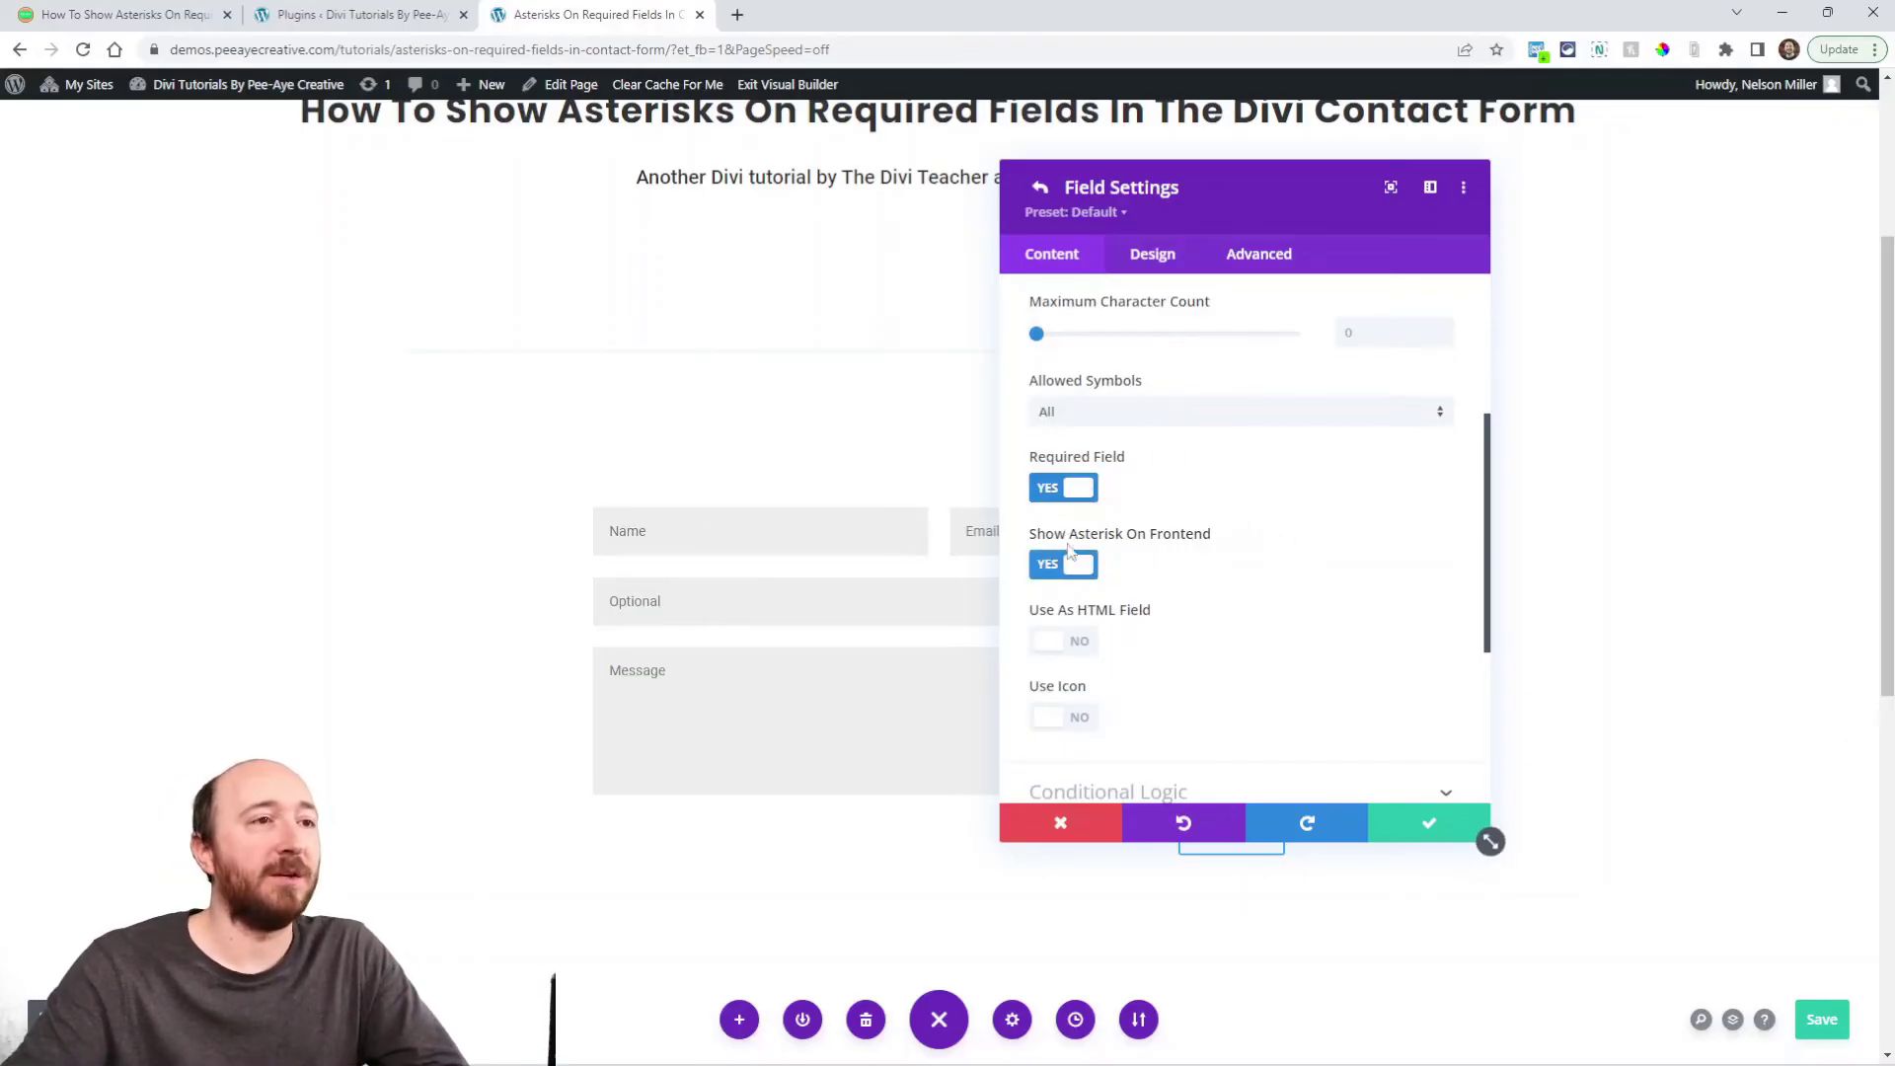
Step: Set the Email field's Show Asterisk On Frontend to NO and save the contact form settings
click(1039, 188)
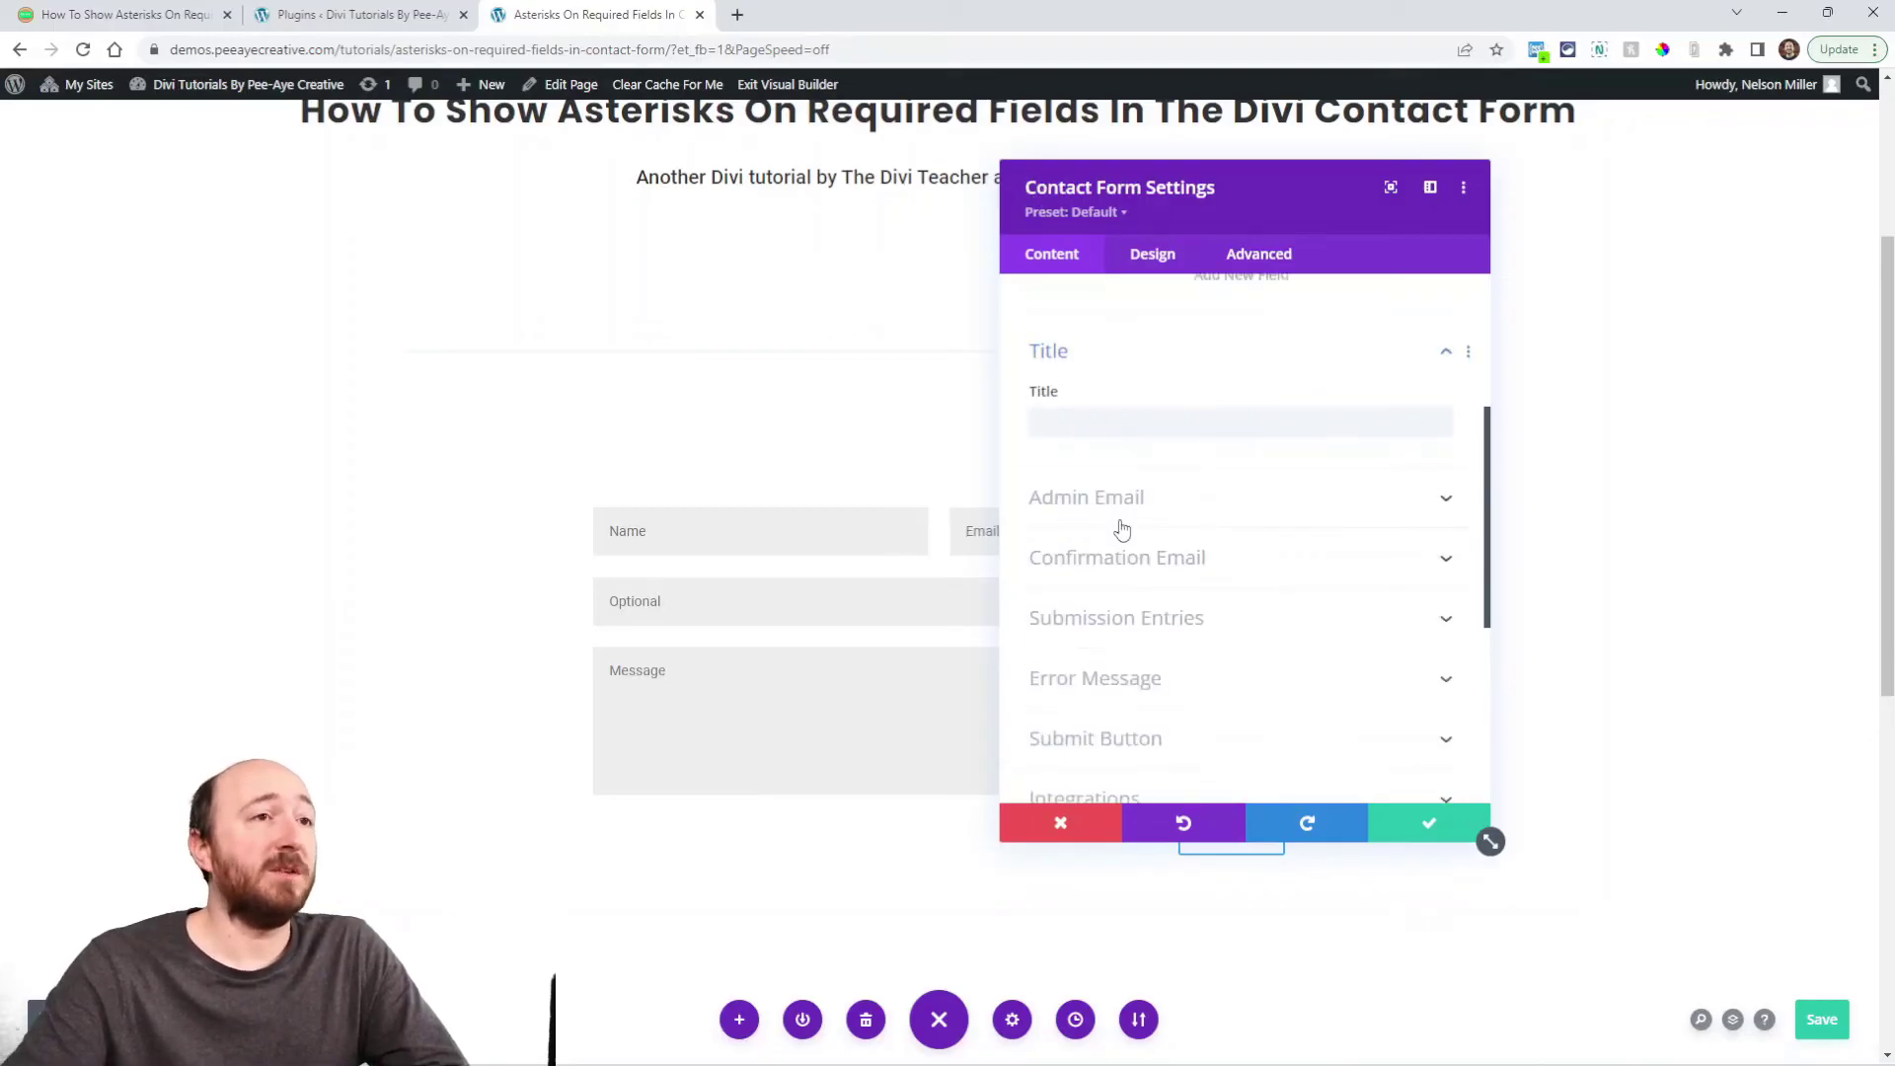
scroll(1122, 530, up, 3)
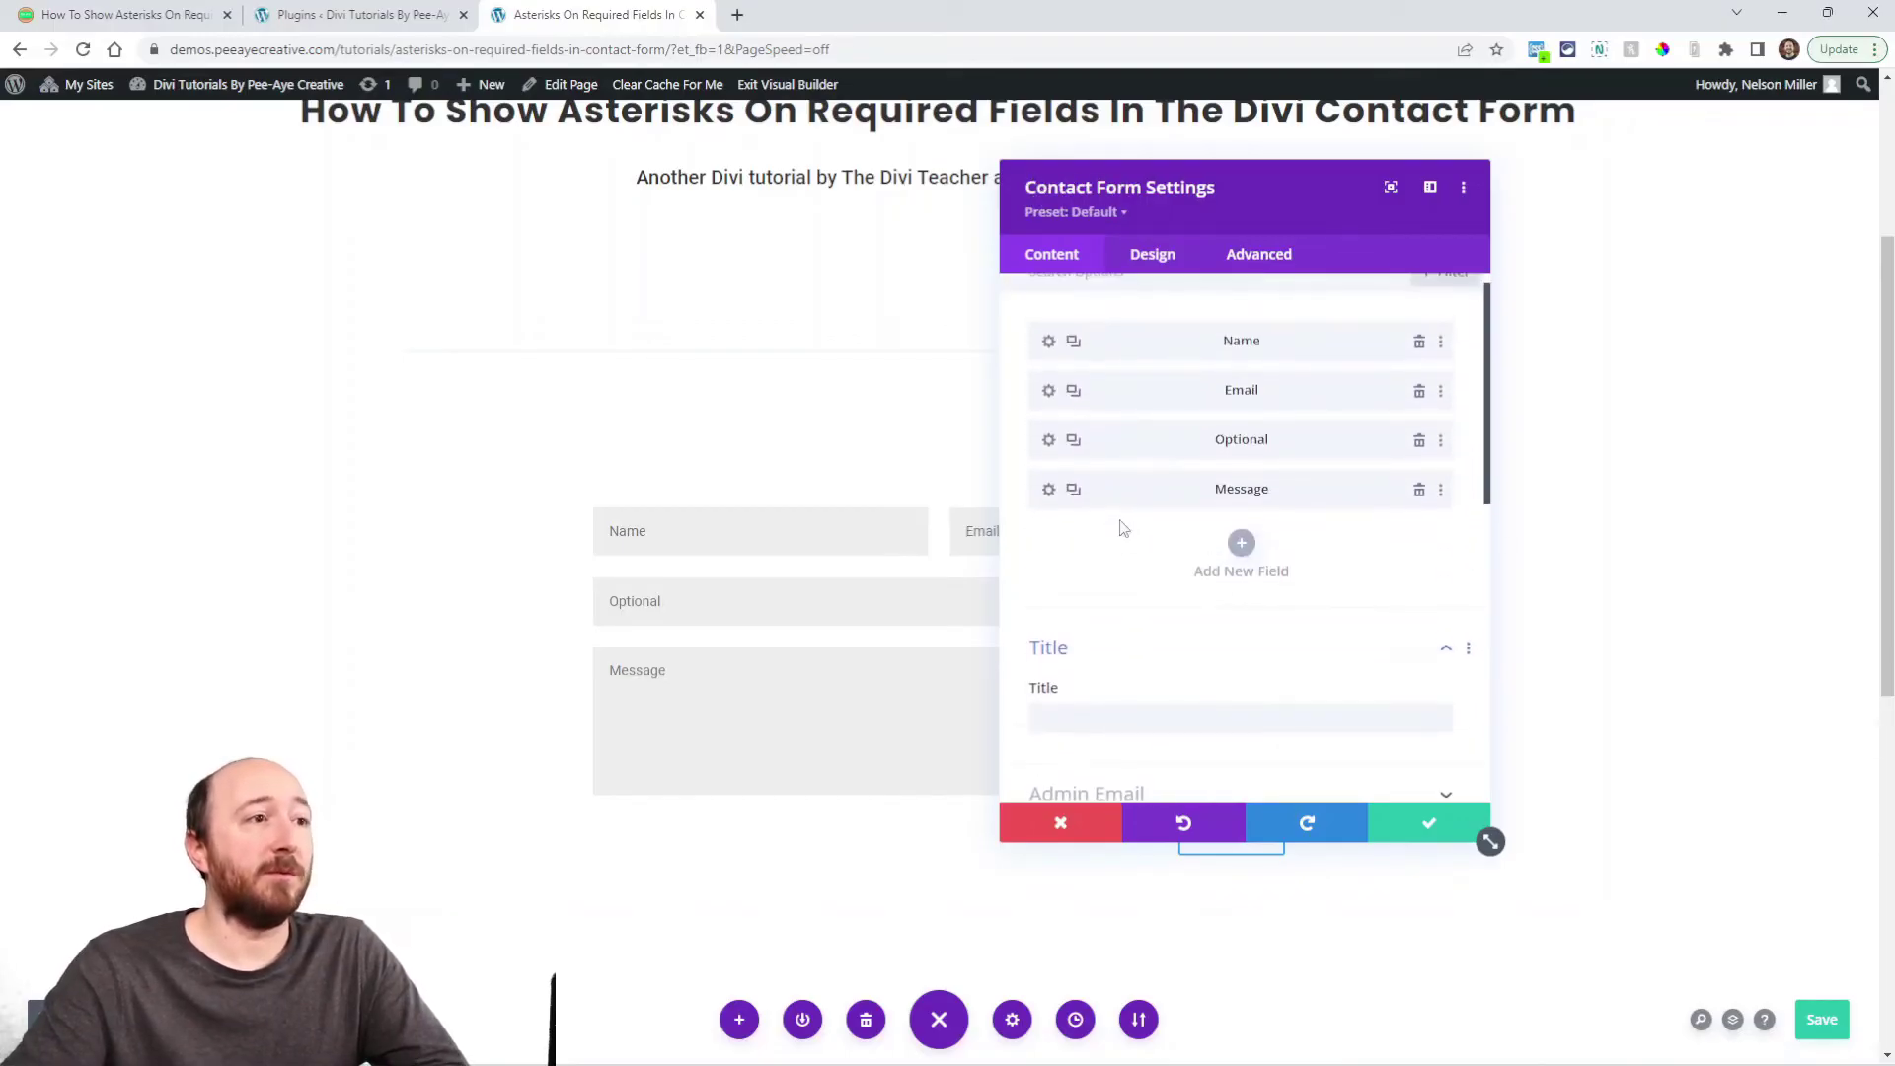
click(1049, 392)
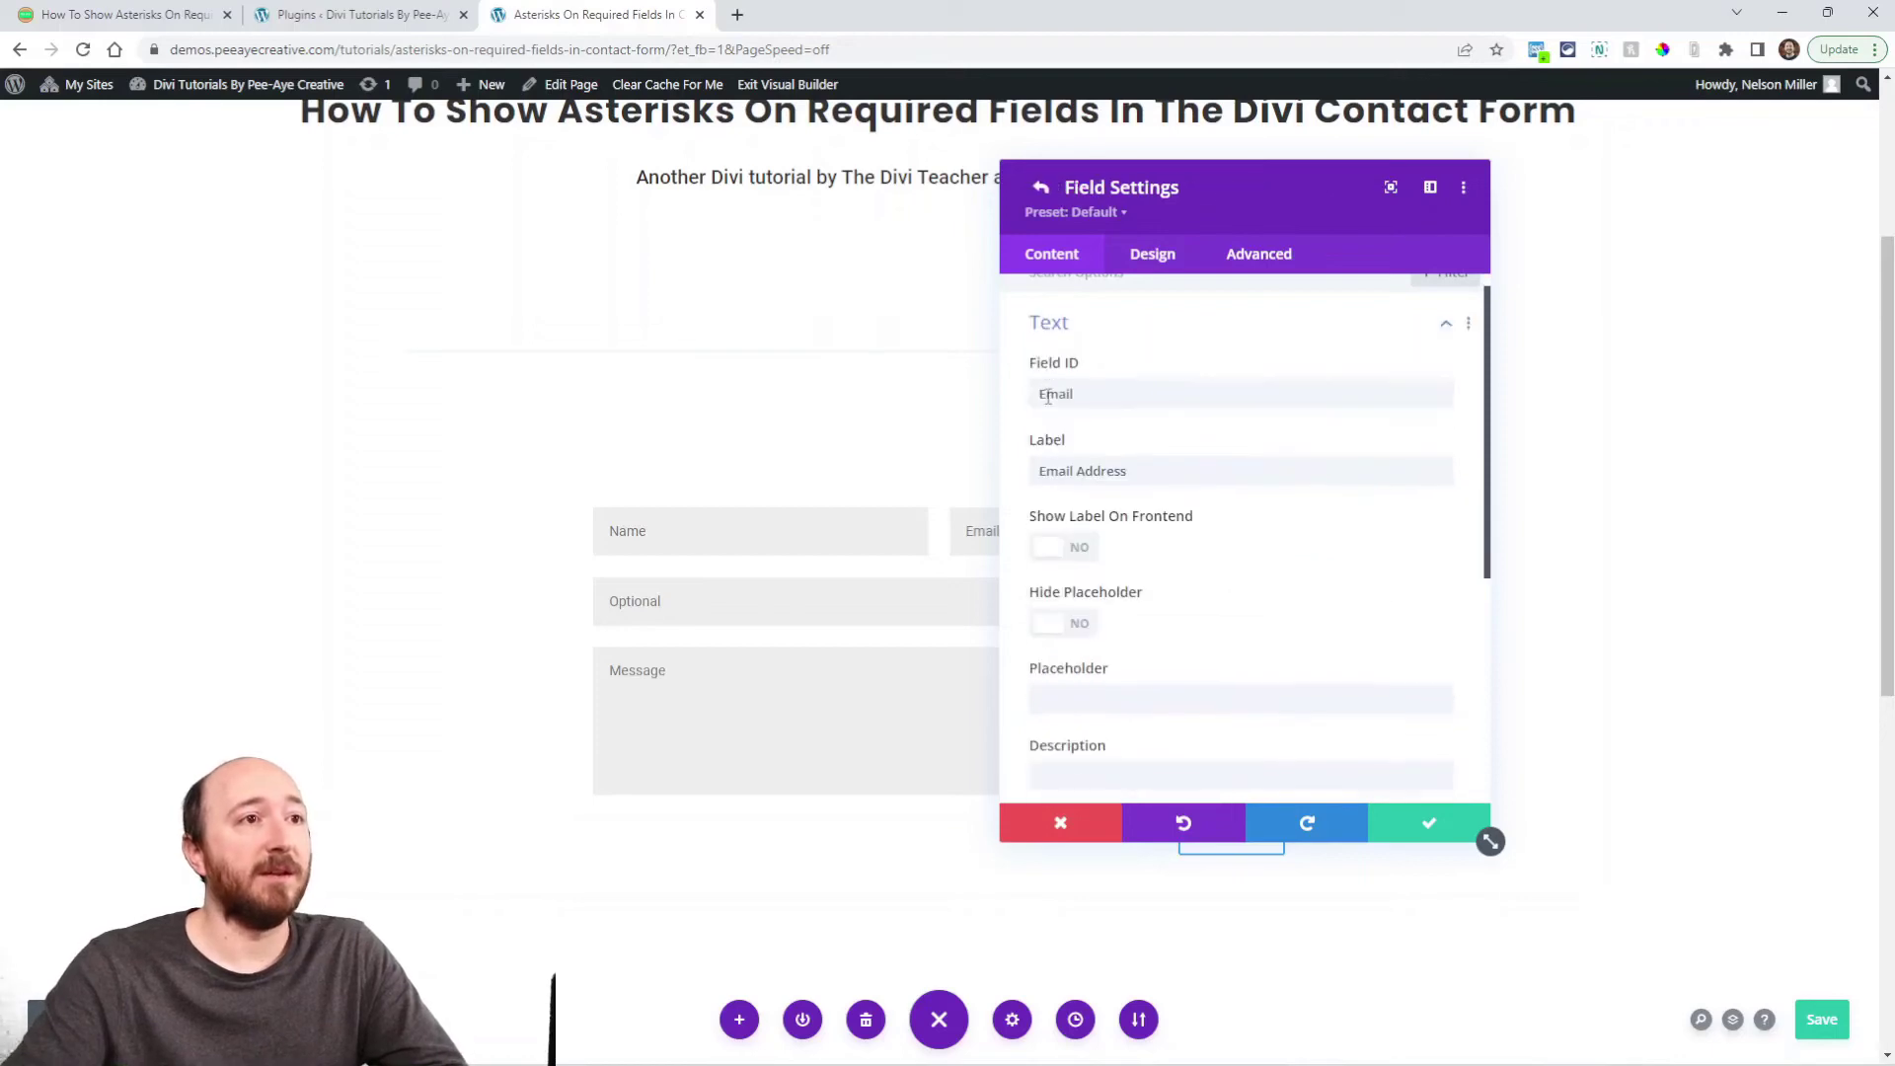
scroll(1142, 537, down, 3)
click(1091, 635)
scroll(1061, 605, down, 2)
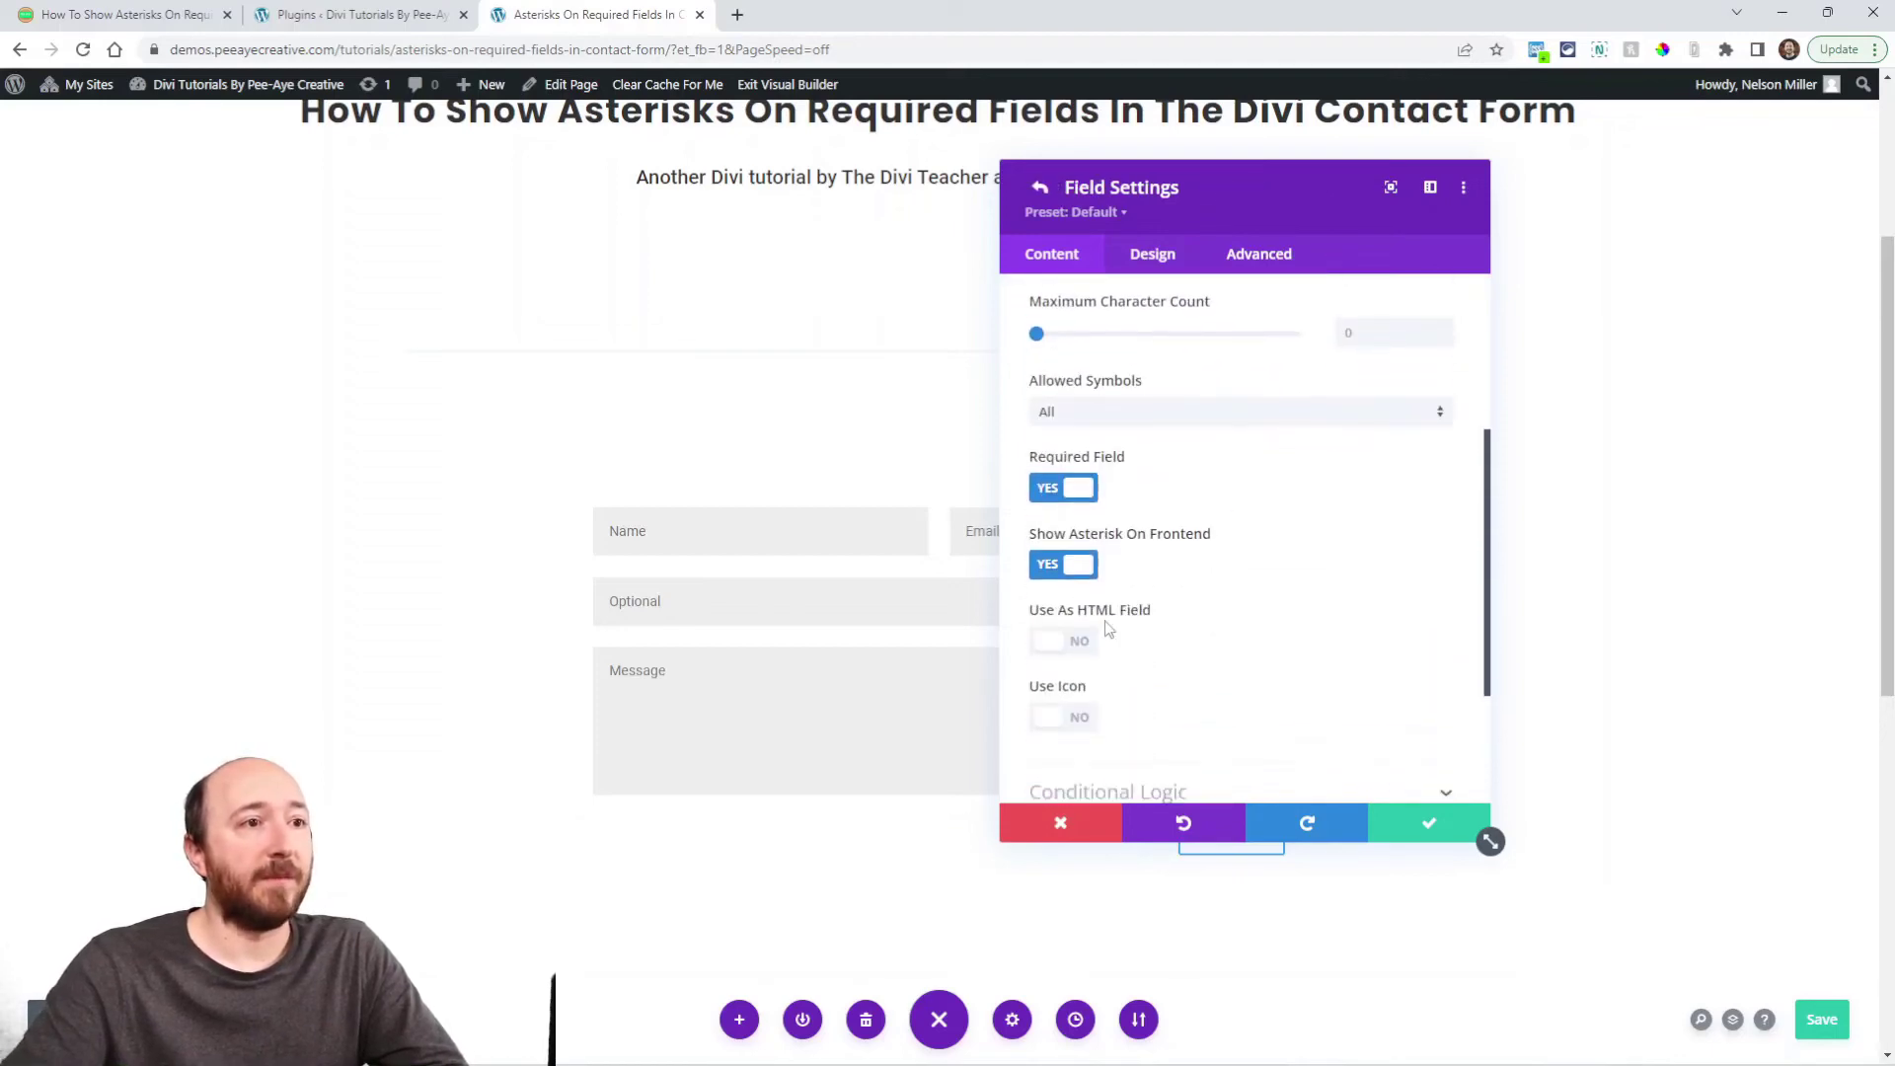
click(1054, 564)
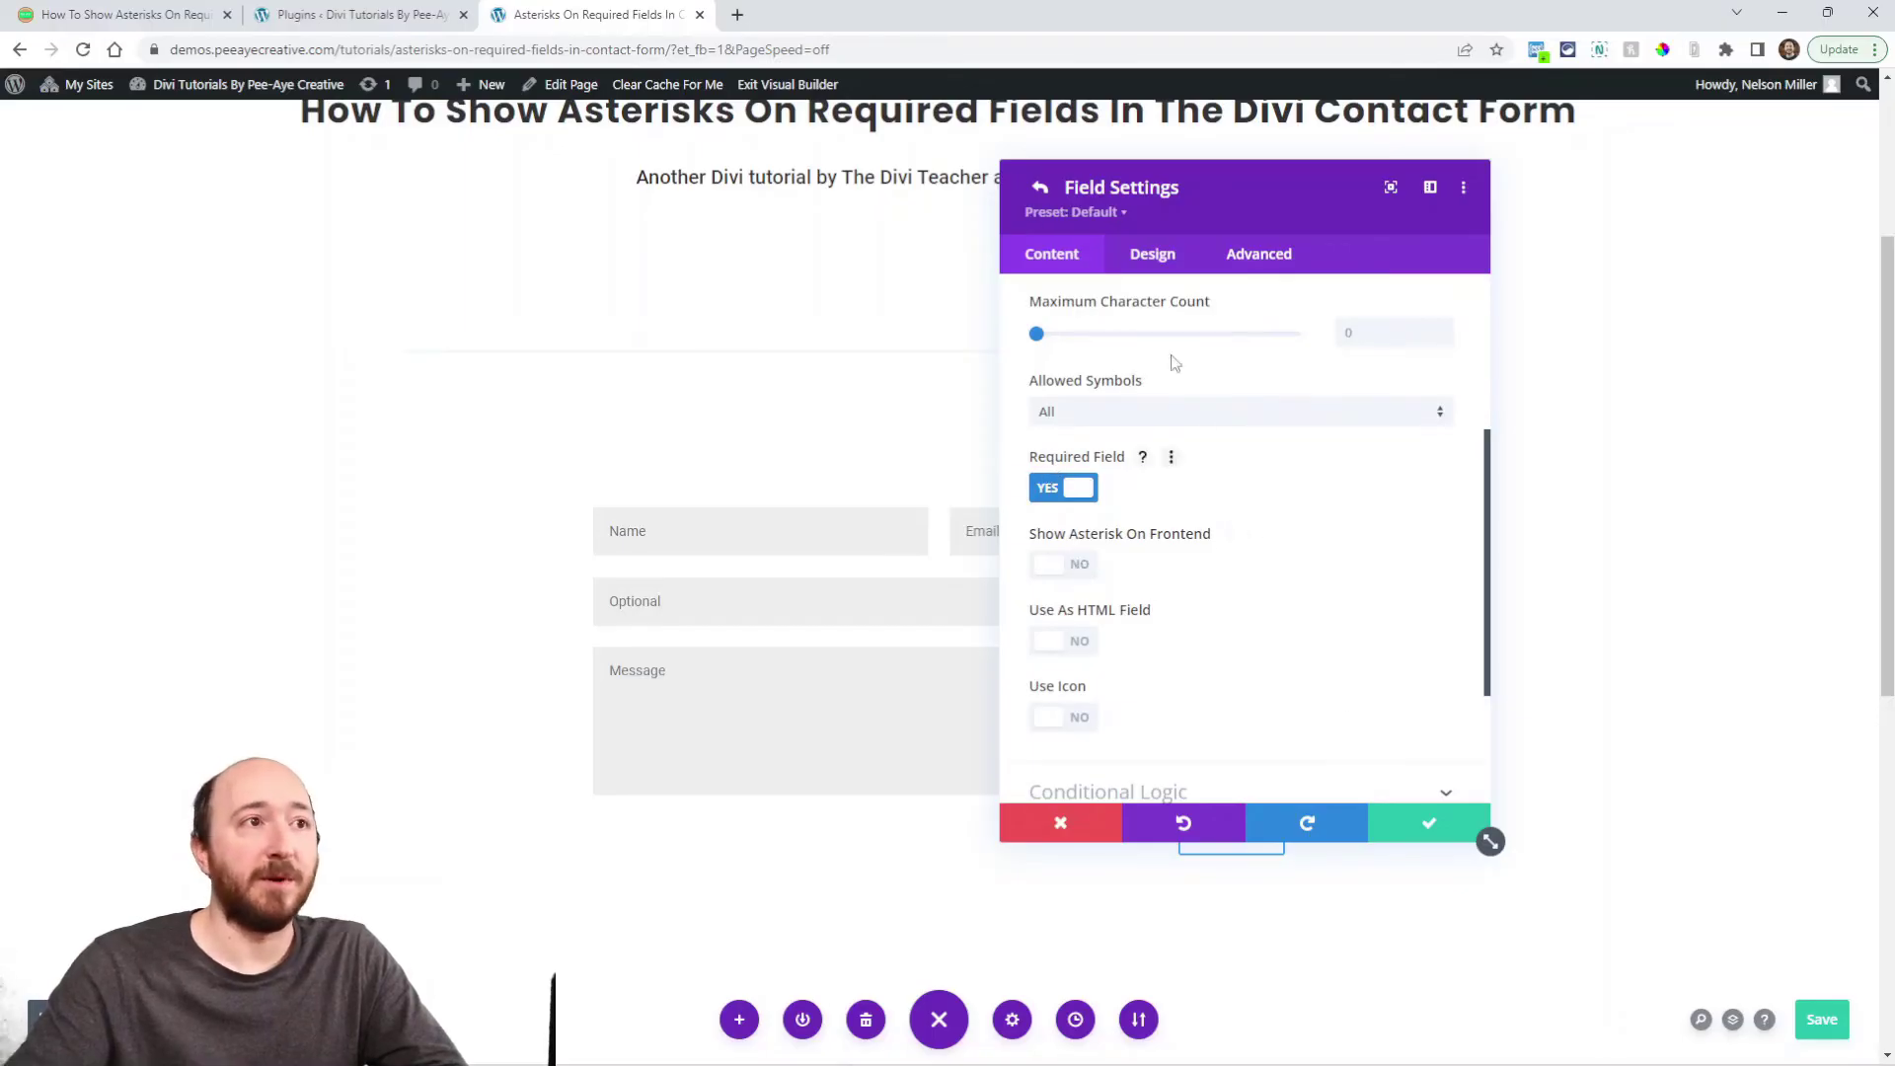
click(1414, 826)
click(1426, 826)
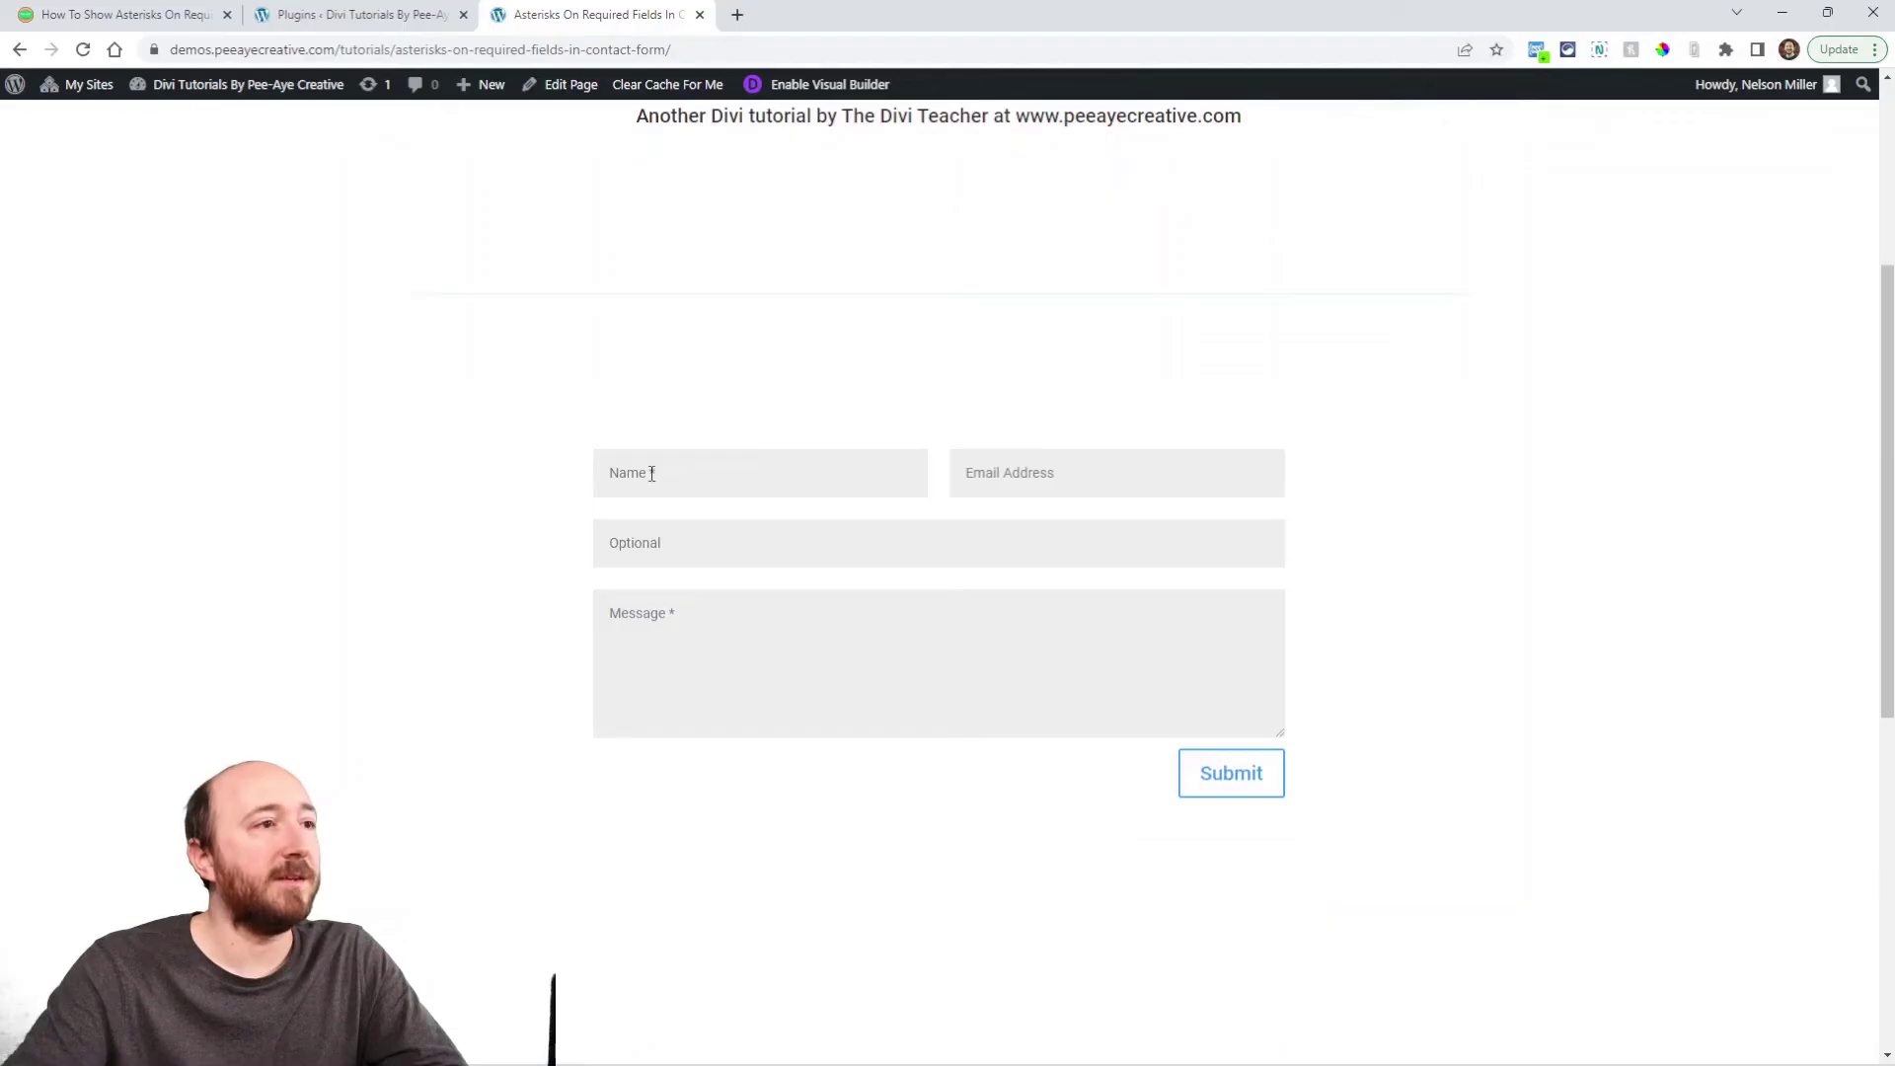
Step: Click into Name, Email Address and Message, then submit the form empty to trigger validation
click(652, 474)
click(1045, 489)
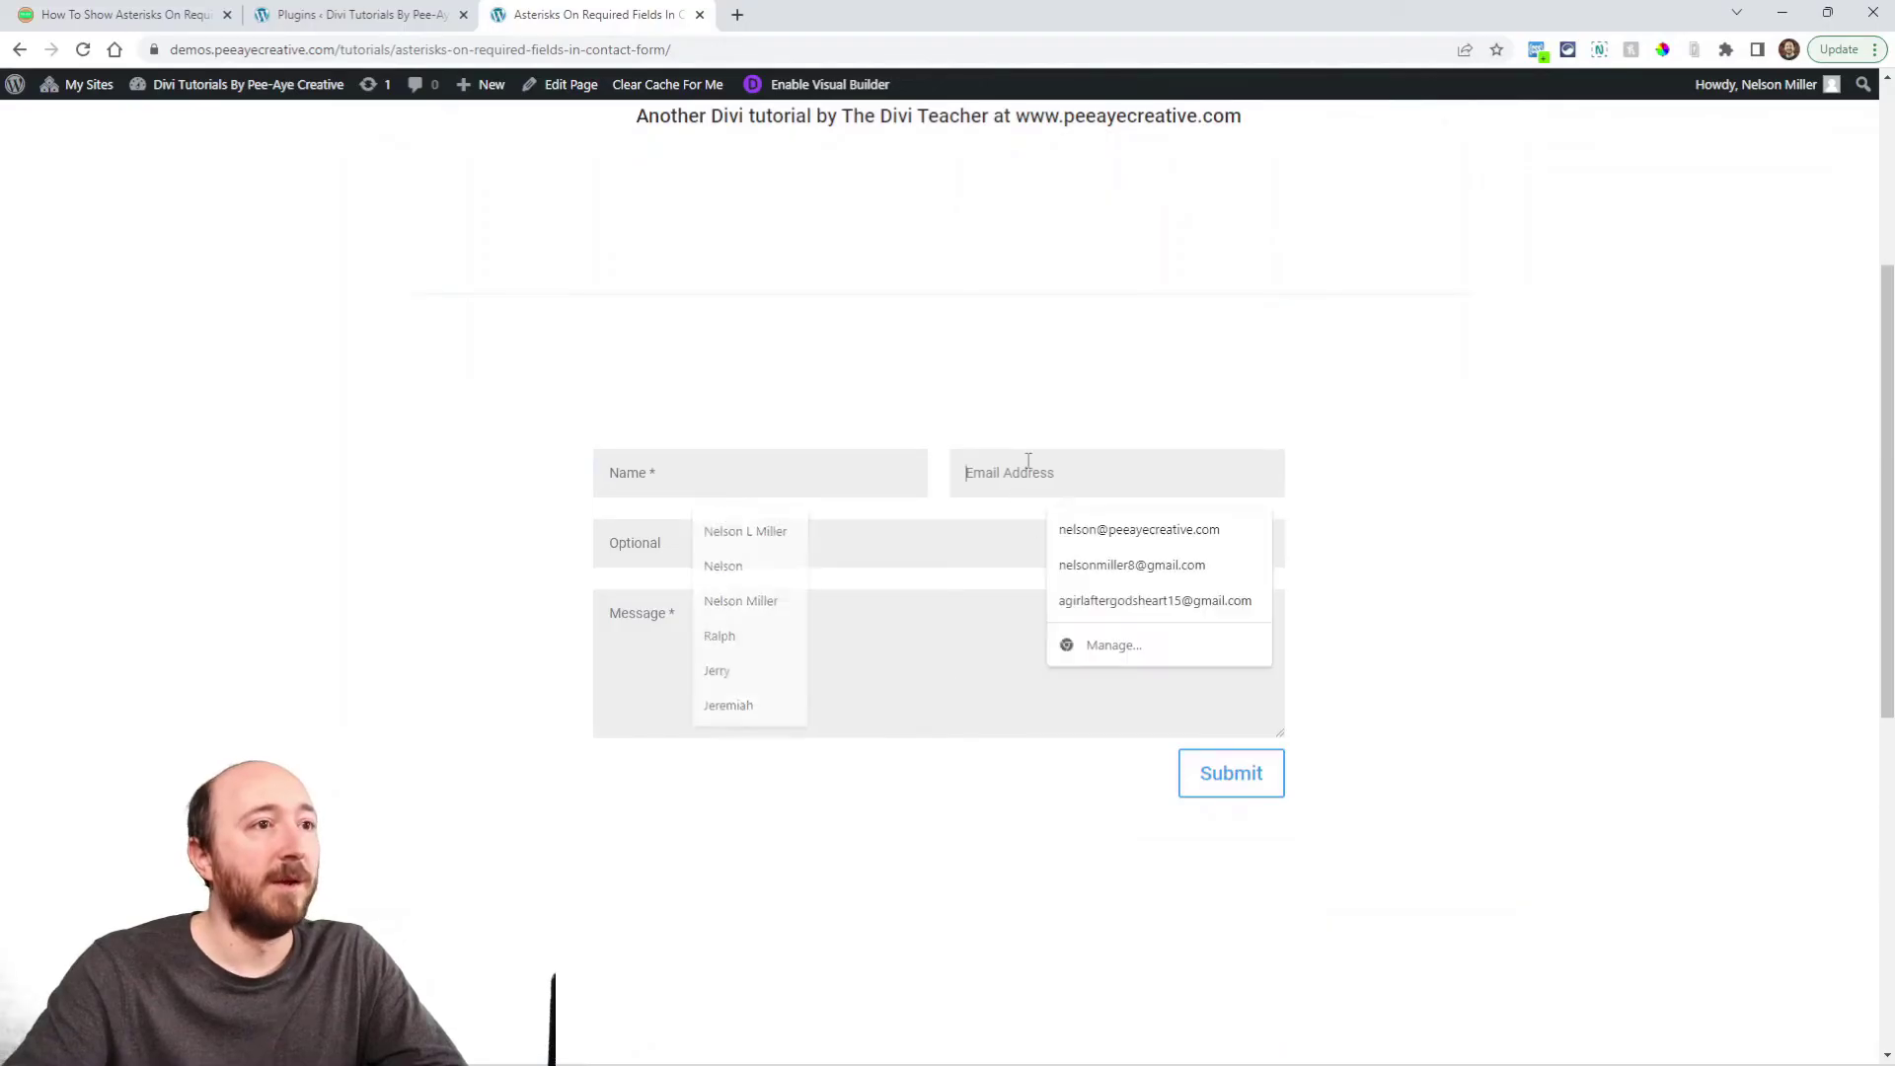
click(707, 644)
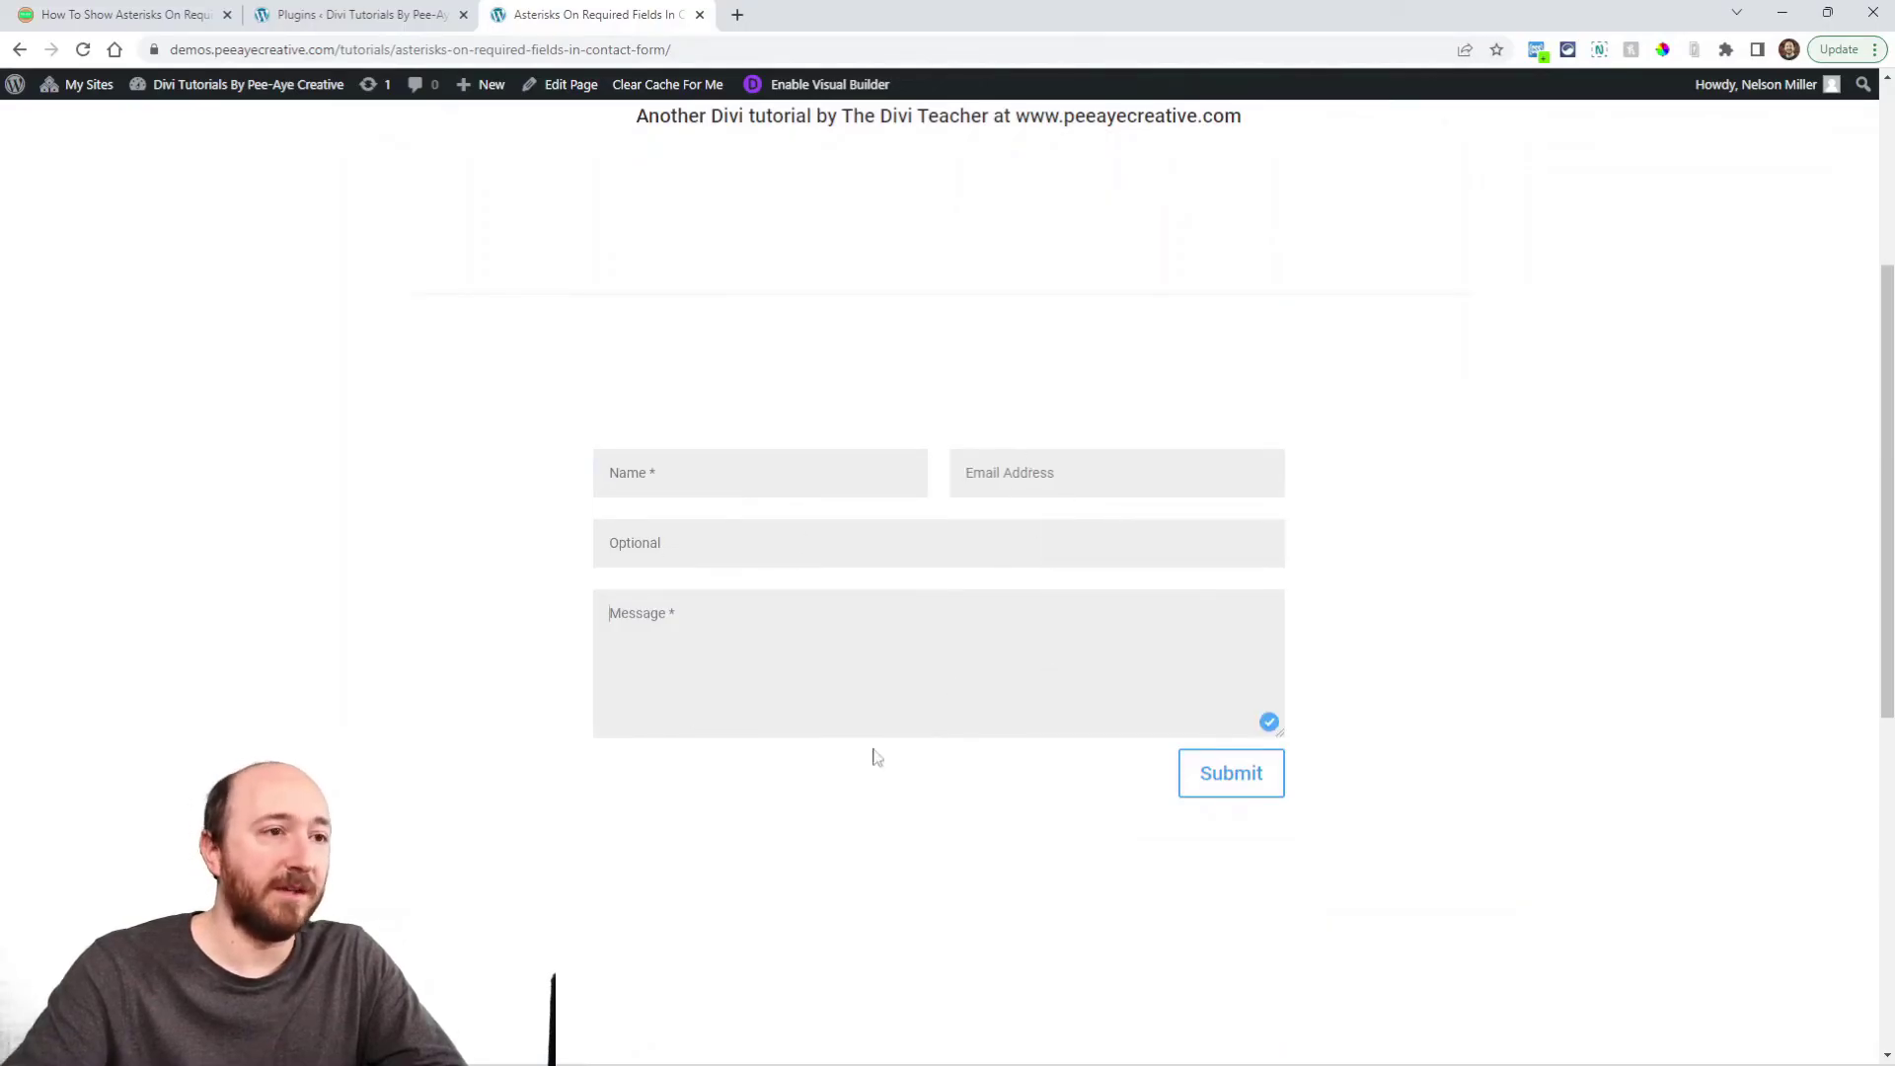
click(1222, 774)
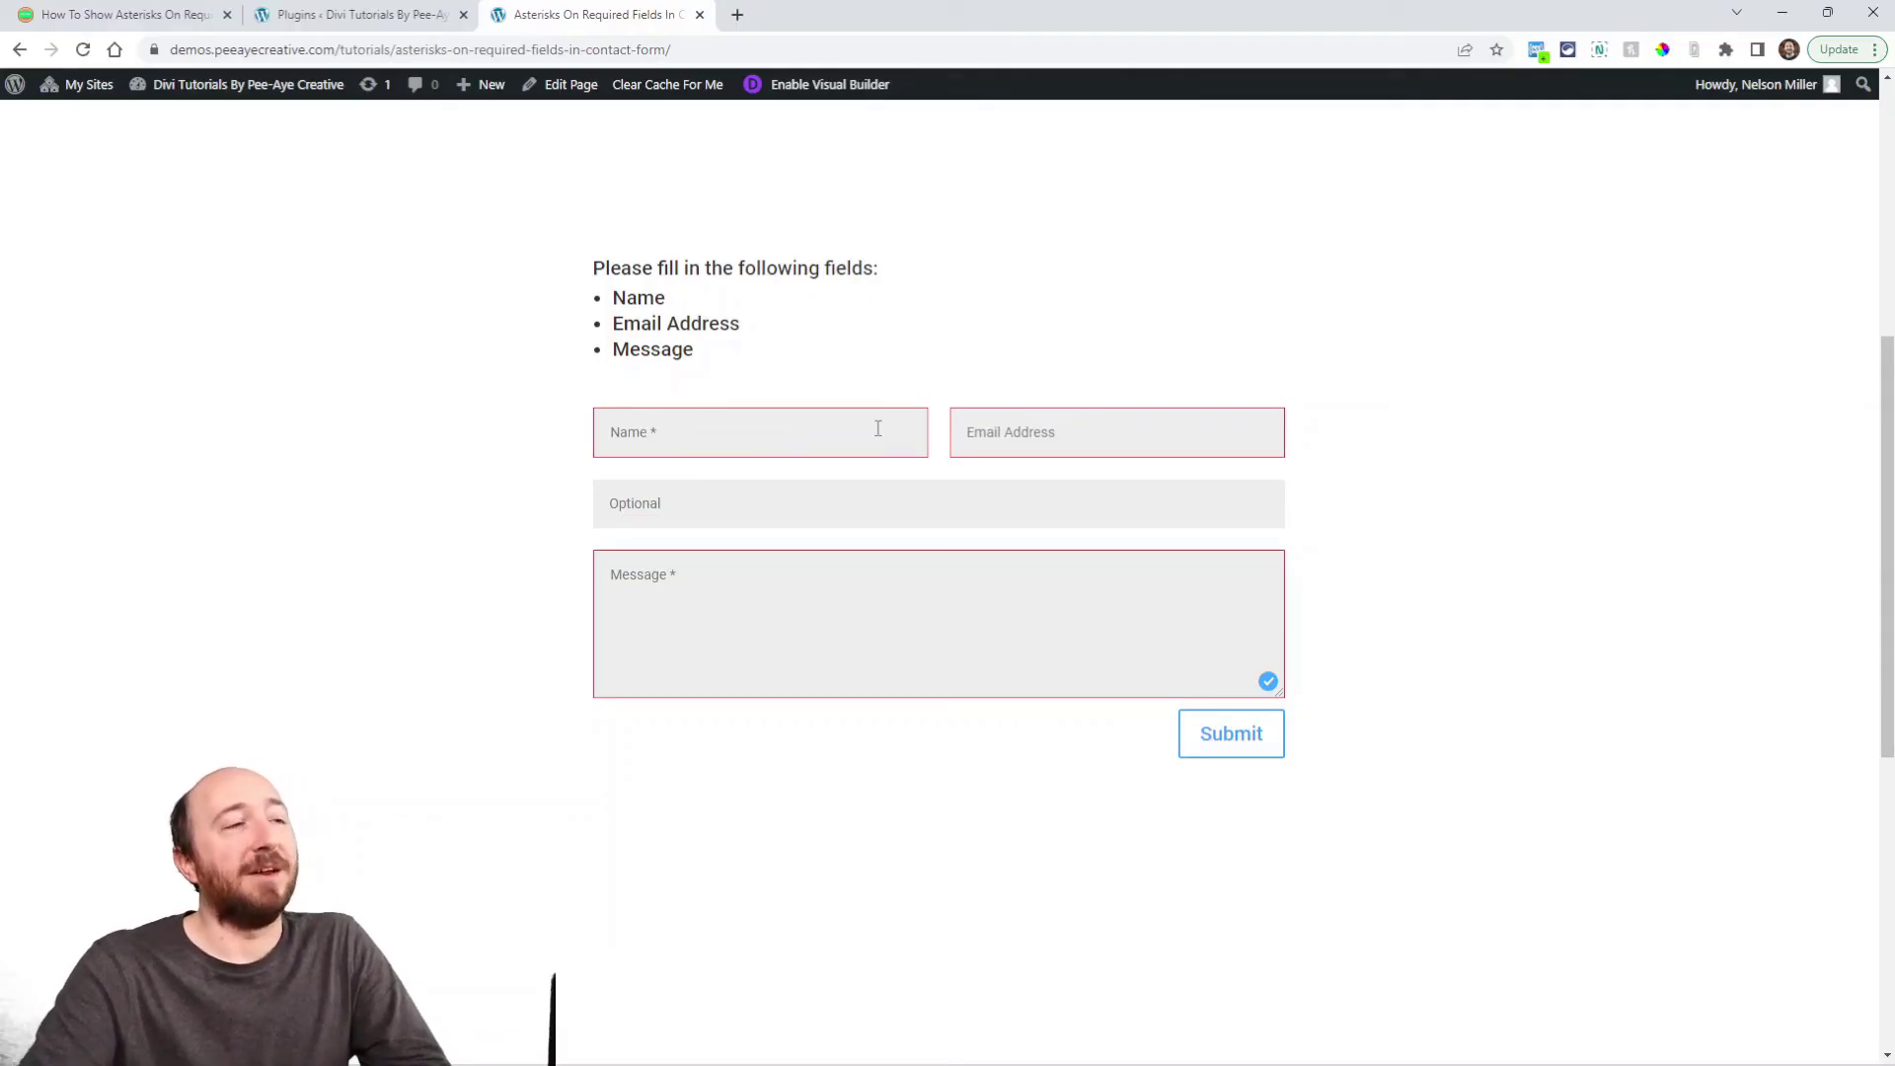
Step: Switch back to the Pee-Aye Creative asterisk article and scroll to its '2. Add The Custom JQuery Code Snippet' section
key(ctrl+1)
scroll(825, 643, down, 8)
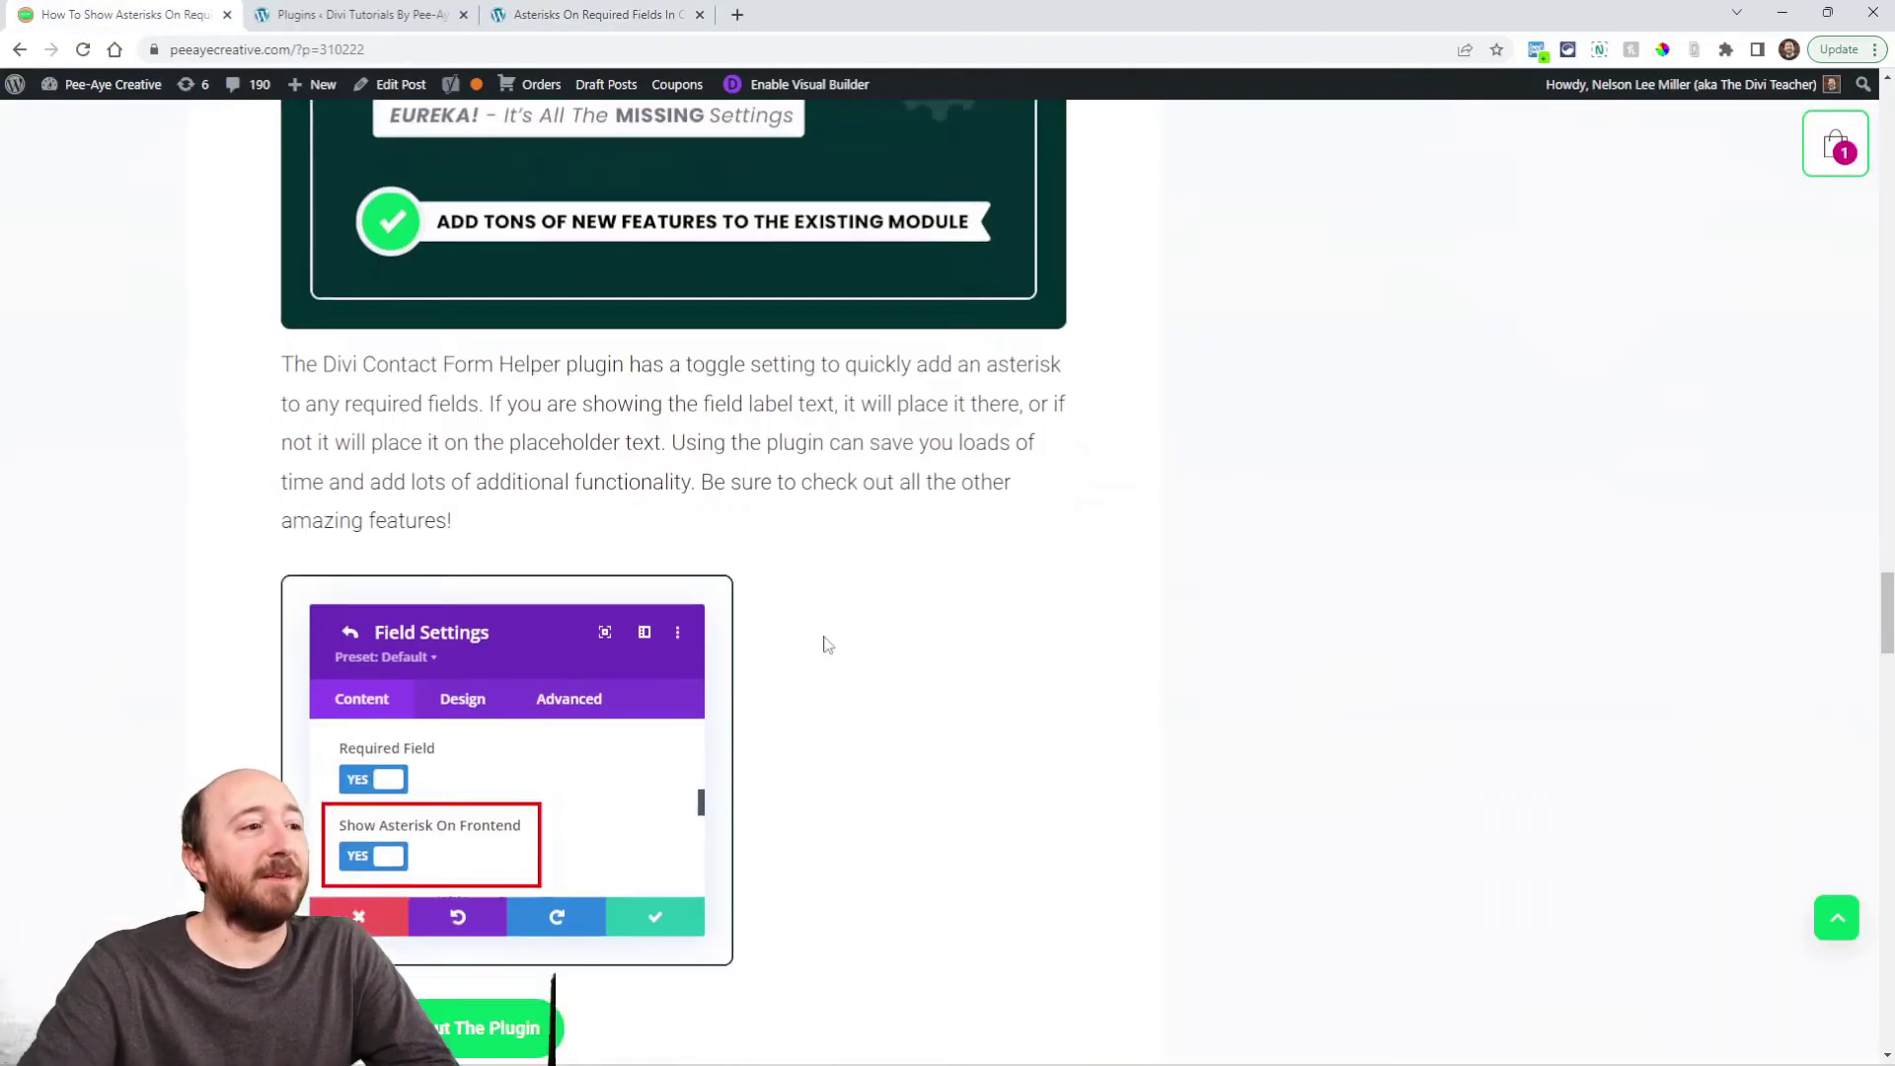
scroll(827, 644, up, 15)
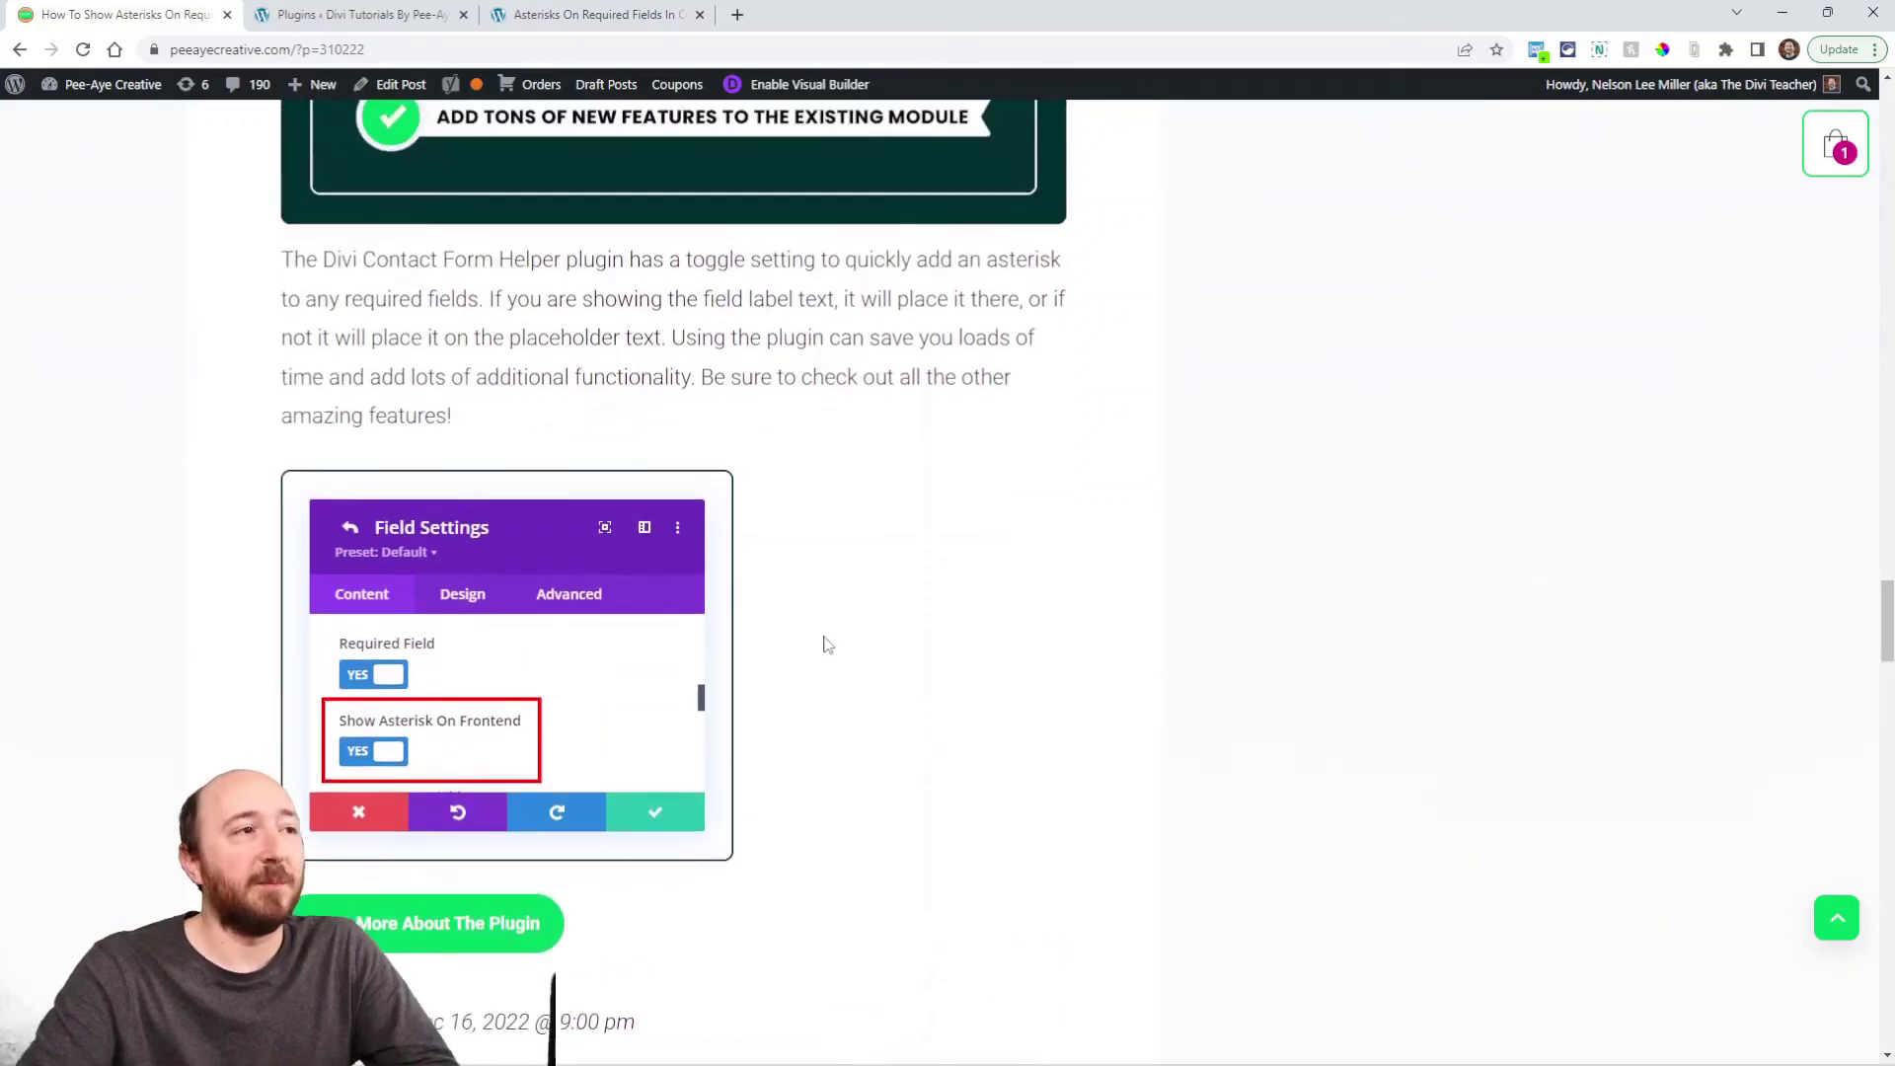
scroll(828, 644, up, 12)
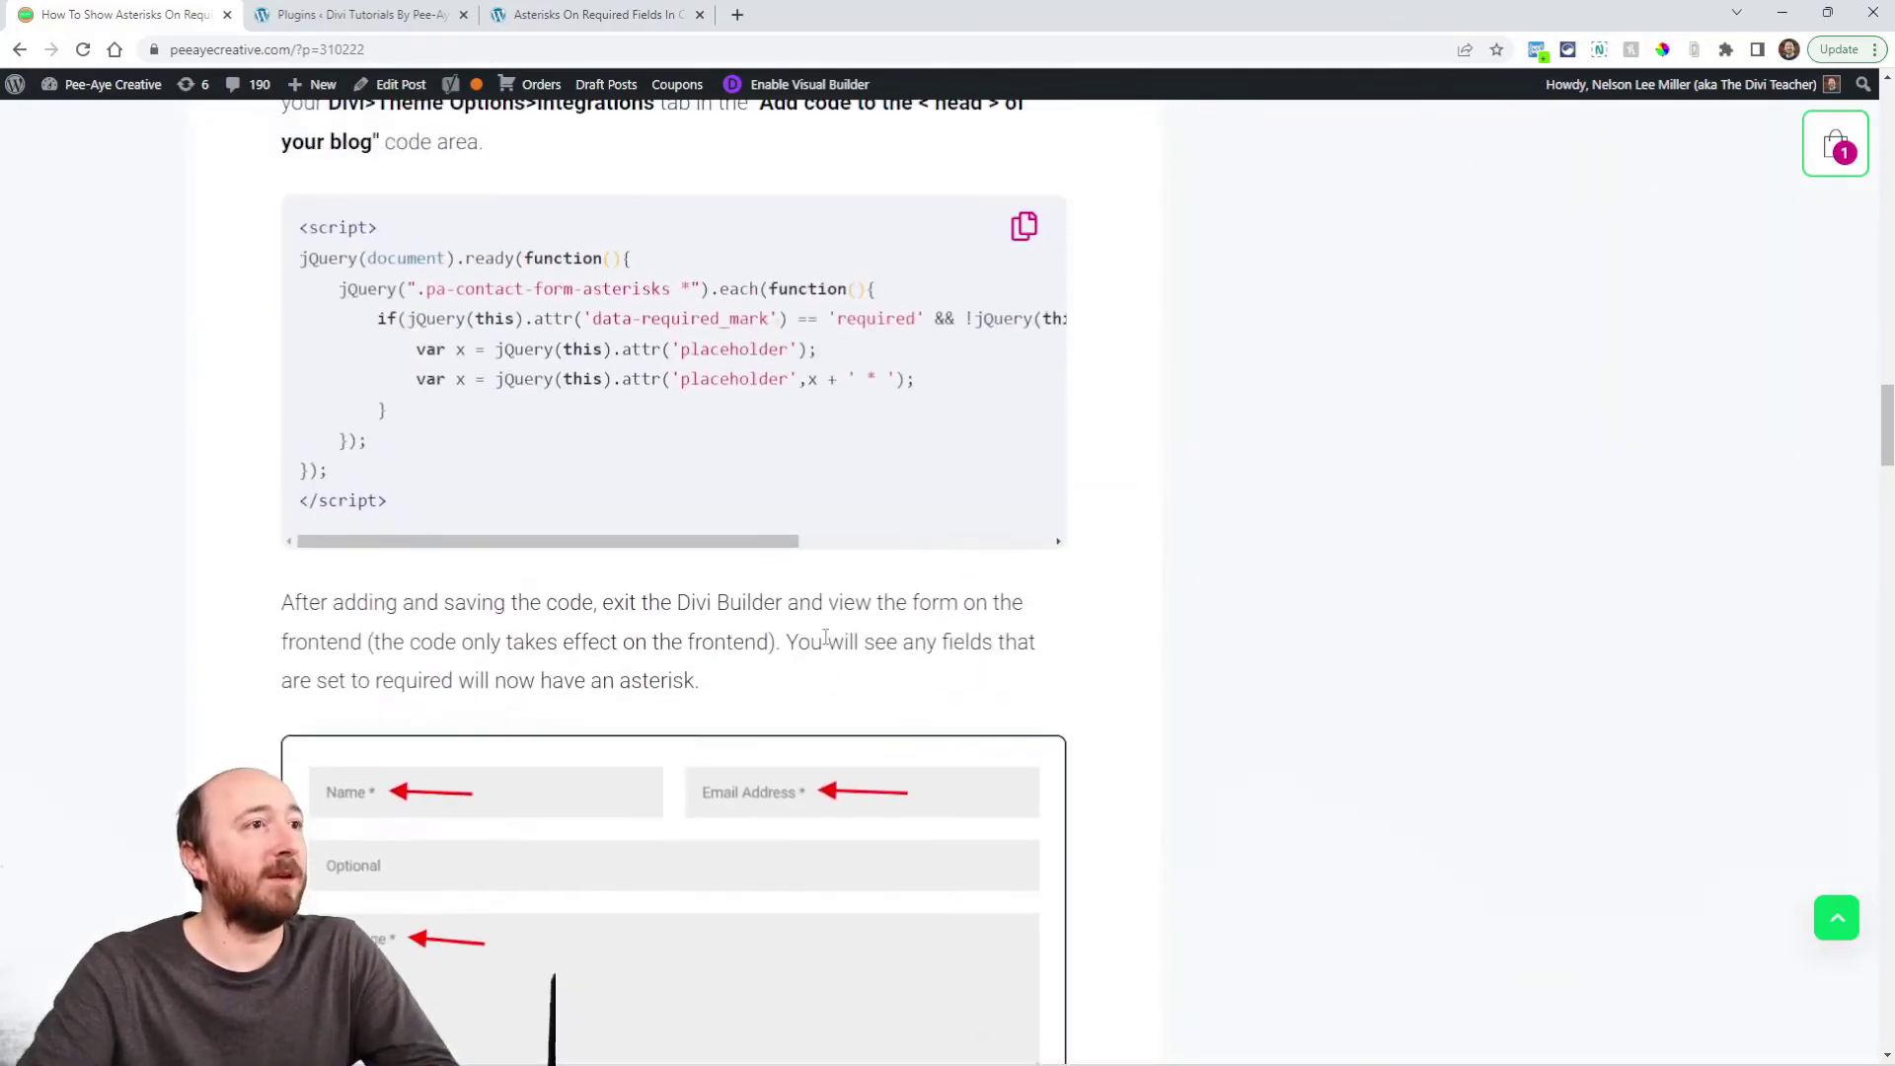
scroll(827, 644, up, 3)
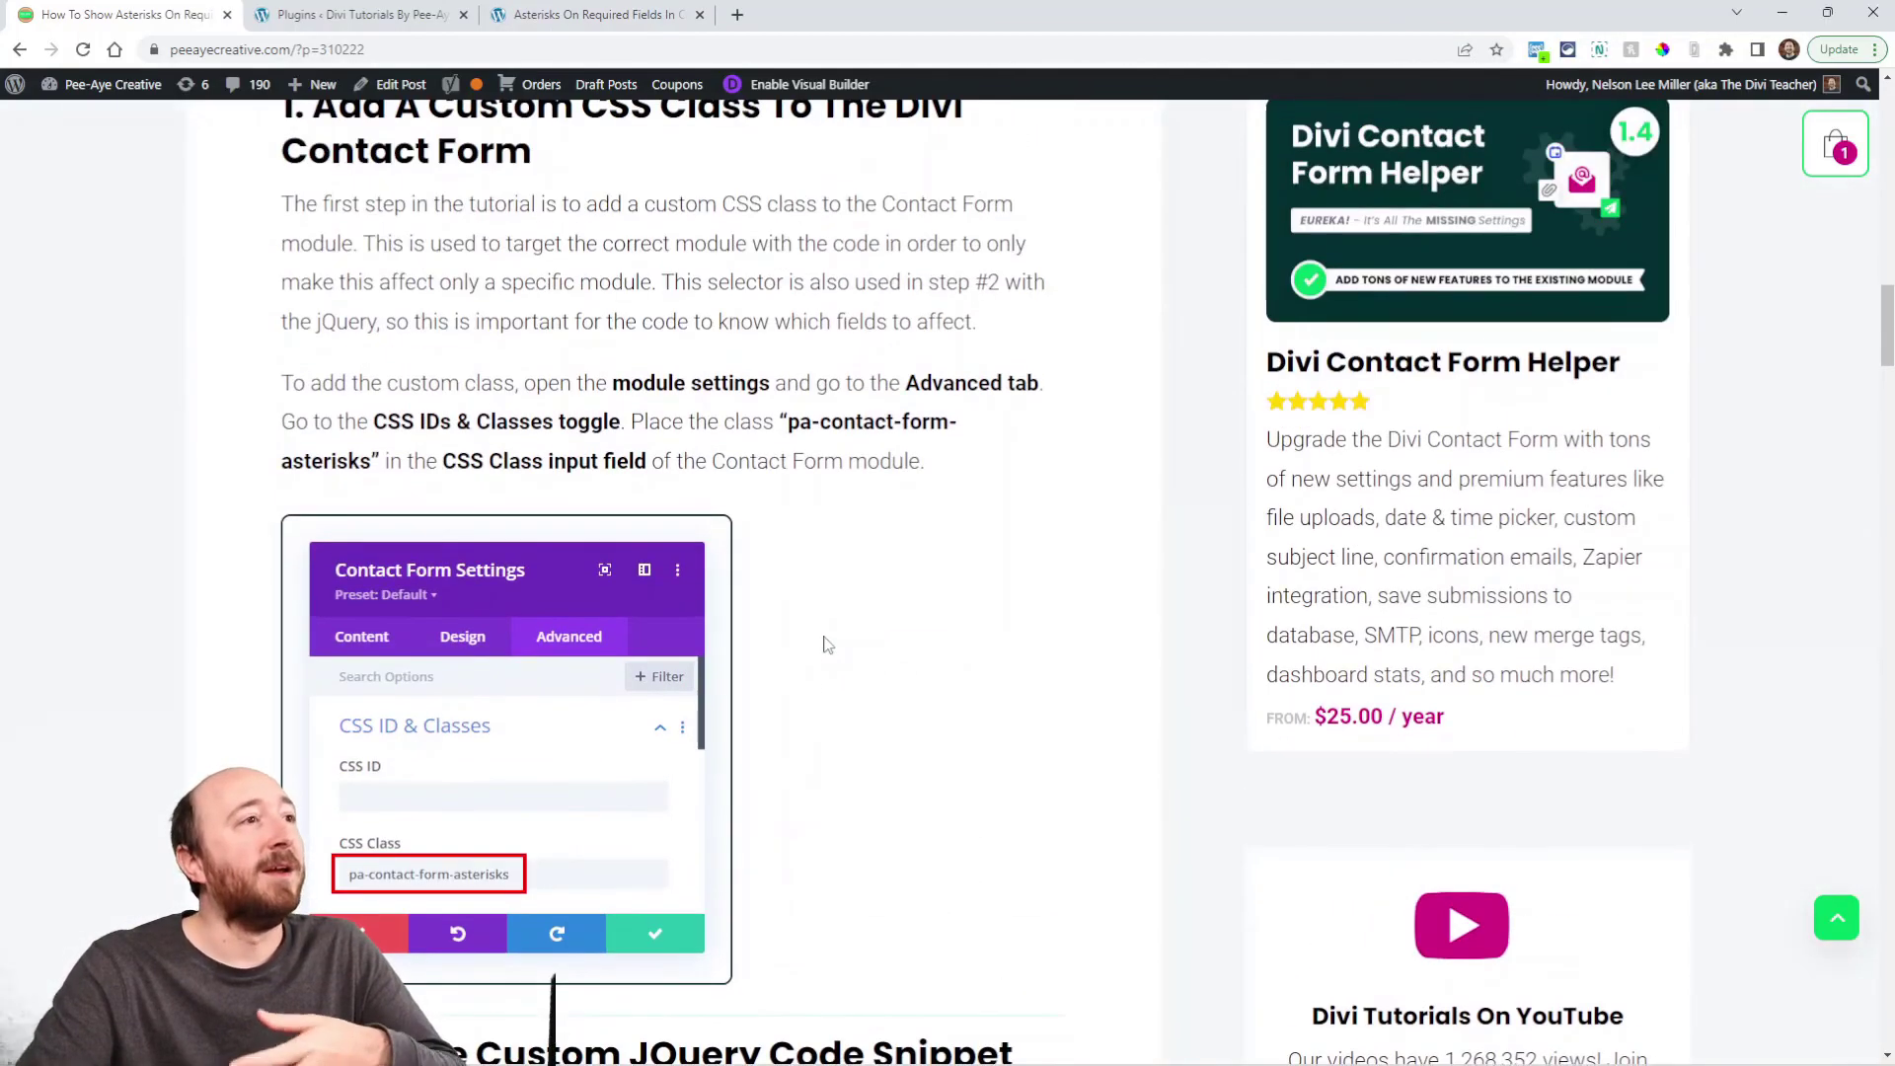
scroll(827, 643, down, 6)
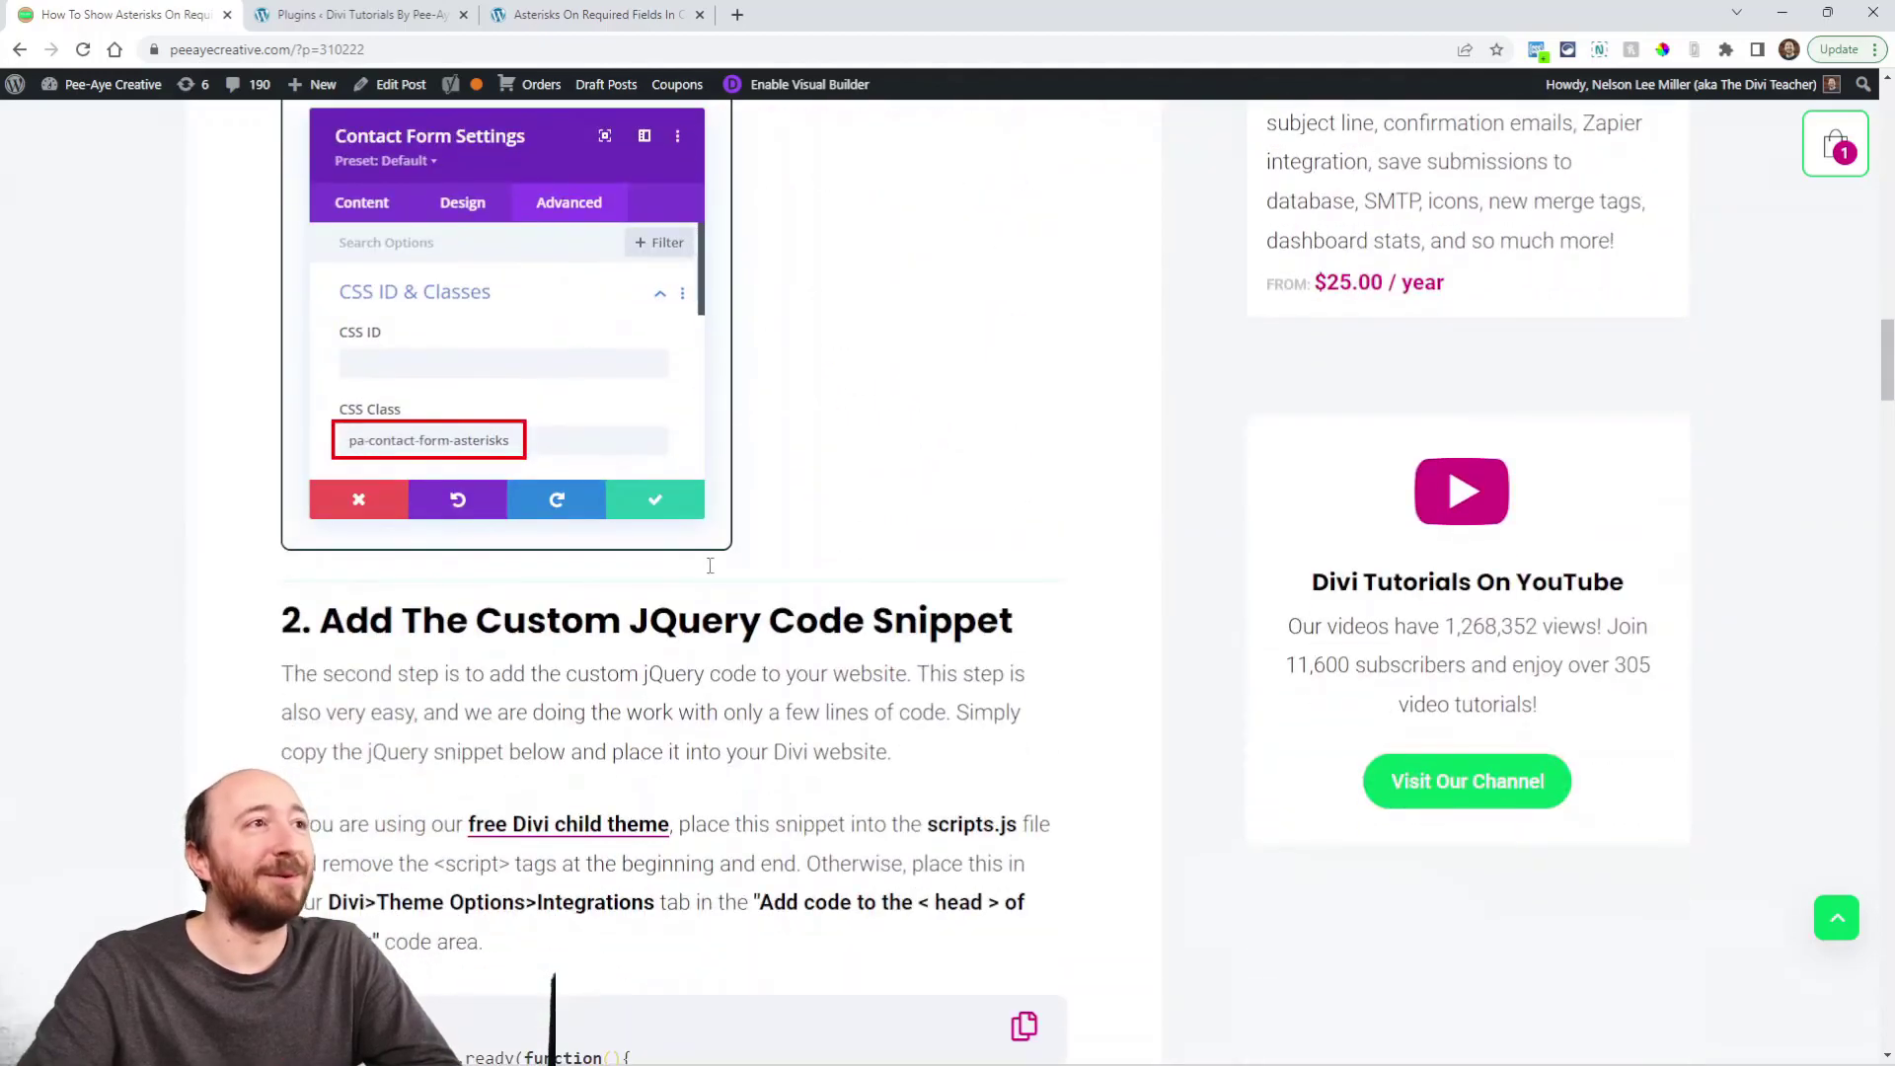